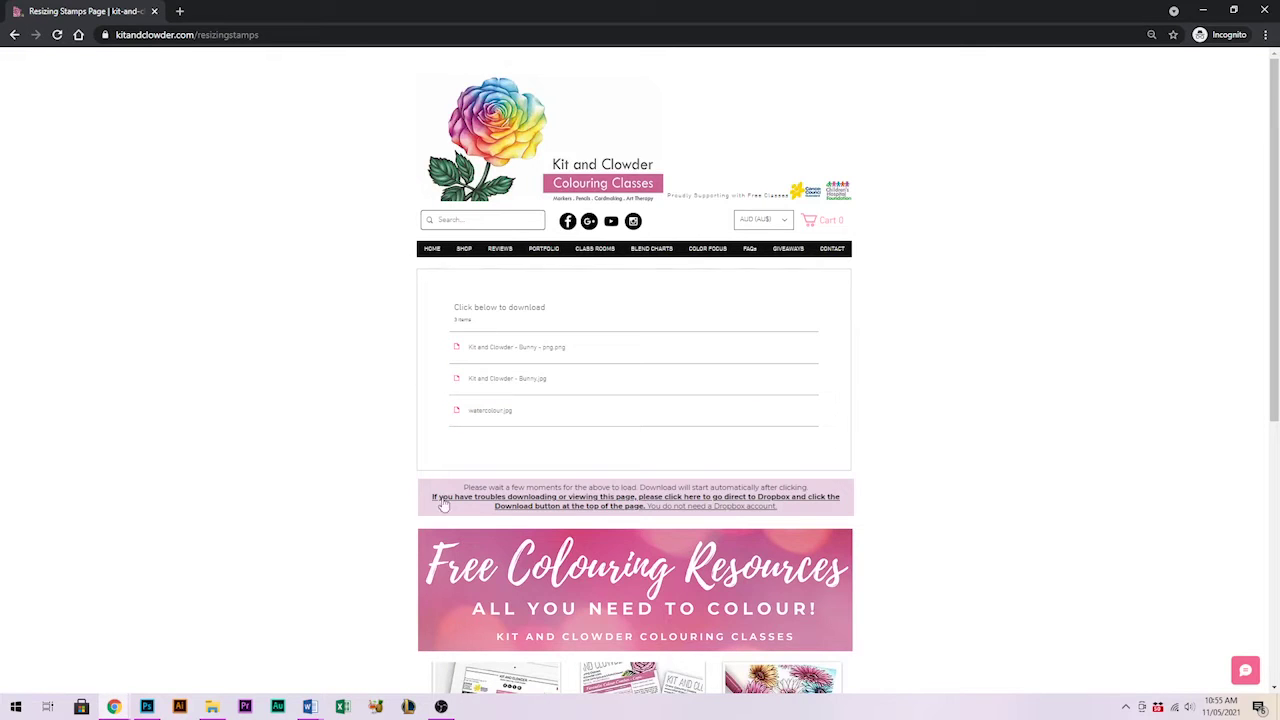
# Open the shared 'Advent Calendar Day 9' Dropbox folder holding the bunny and watercolour files
pyautogui.click(655, 507)
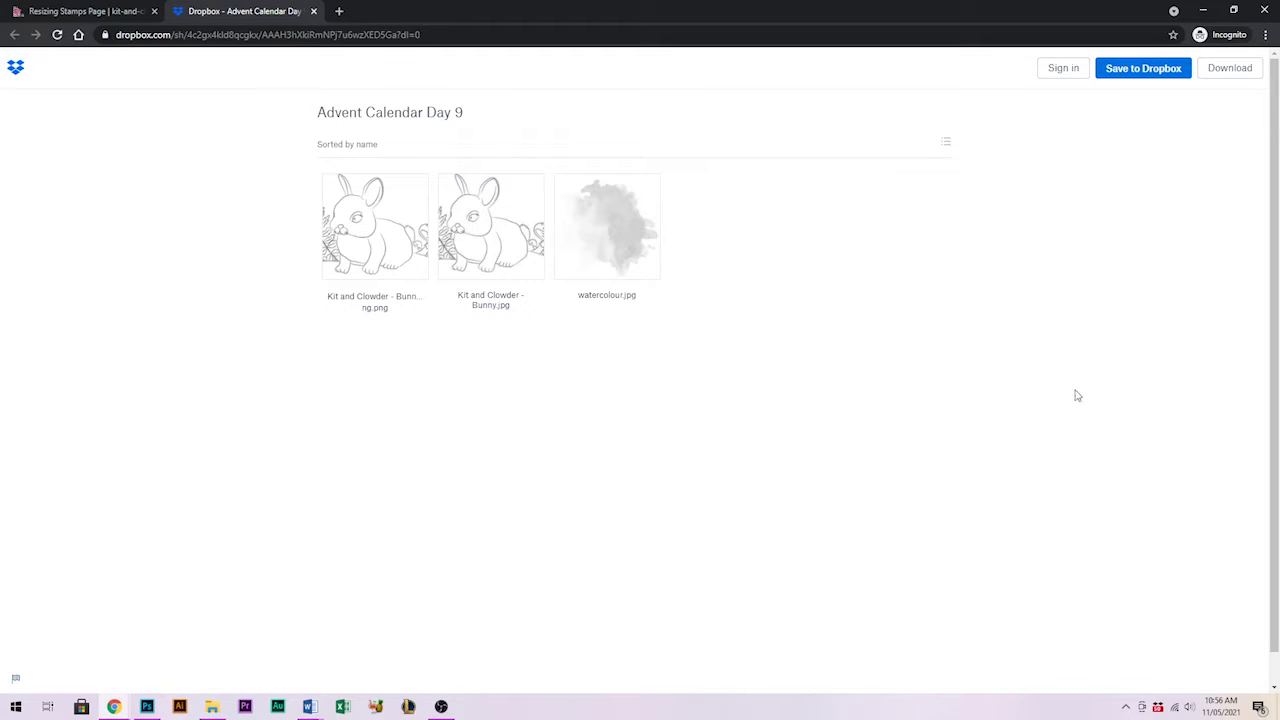
# Switch to Word and select 'Kit and Clowder - Bunny - png' and 'watercolour' as pictures to insert
pyautogui.click(1205, 10)
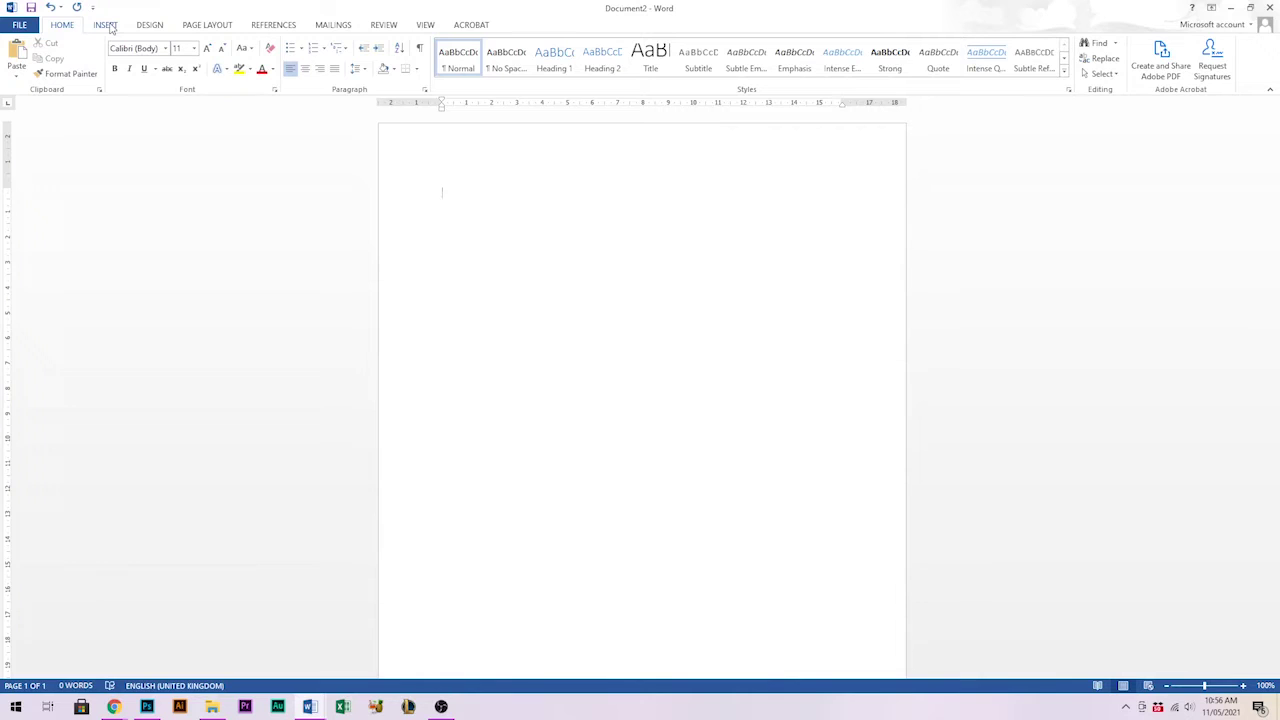
pyautogui.click(107, 25)
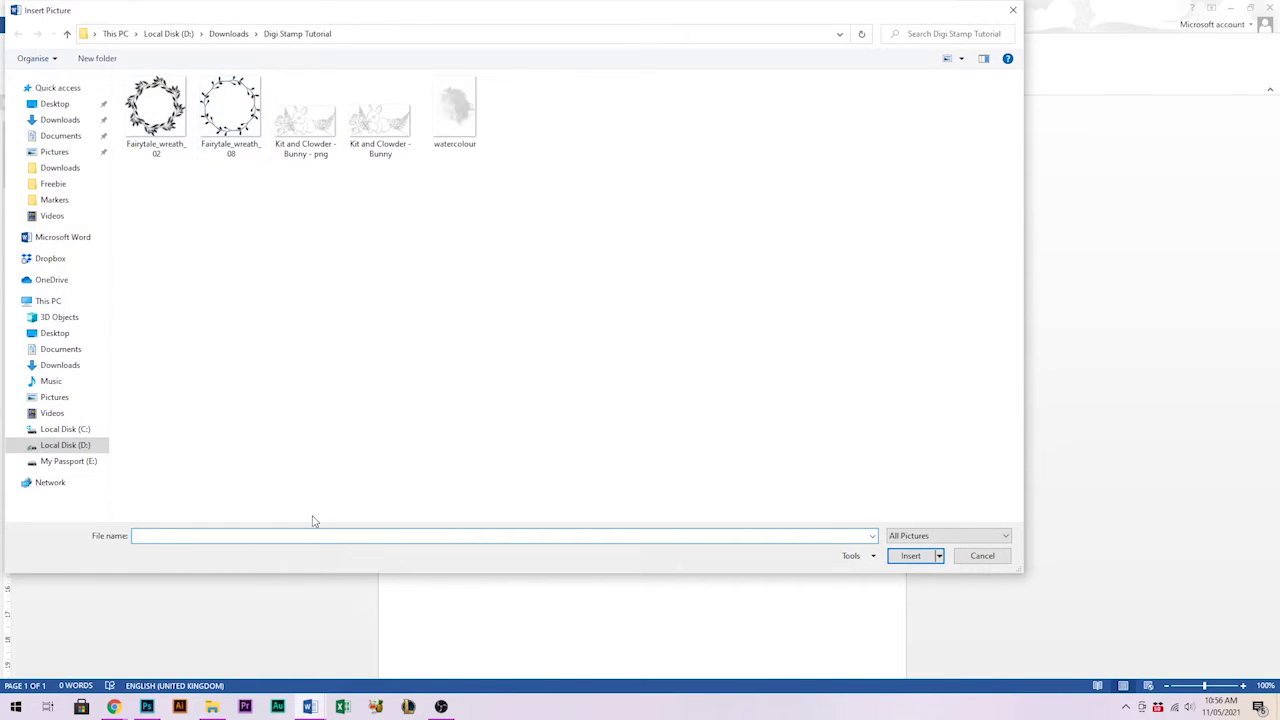
pyautogui.click(335, 128)
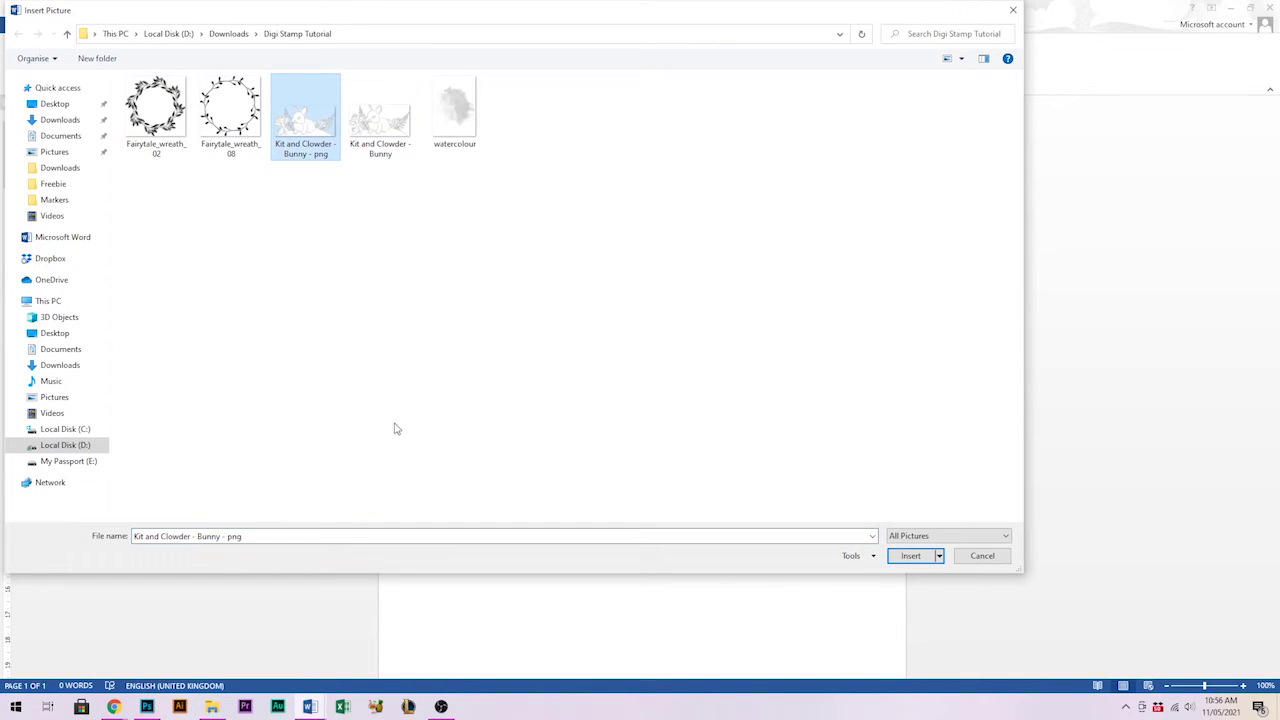
pyautogui.keyDown('ctrl'); pyautogui.click(460, 112); pyautogui.keyUp('ctrl')
# Insert the bunny PNG and watercolour pictures into Document2
pyautogui.click(916, 556)
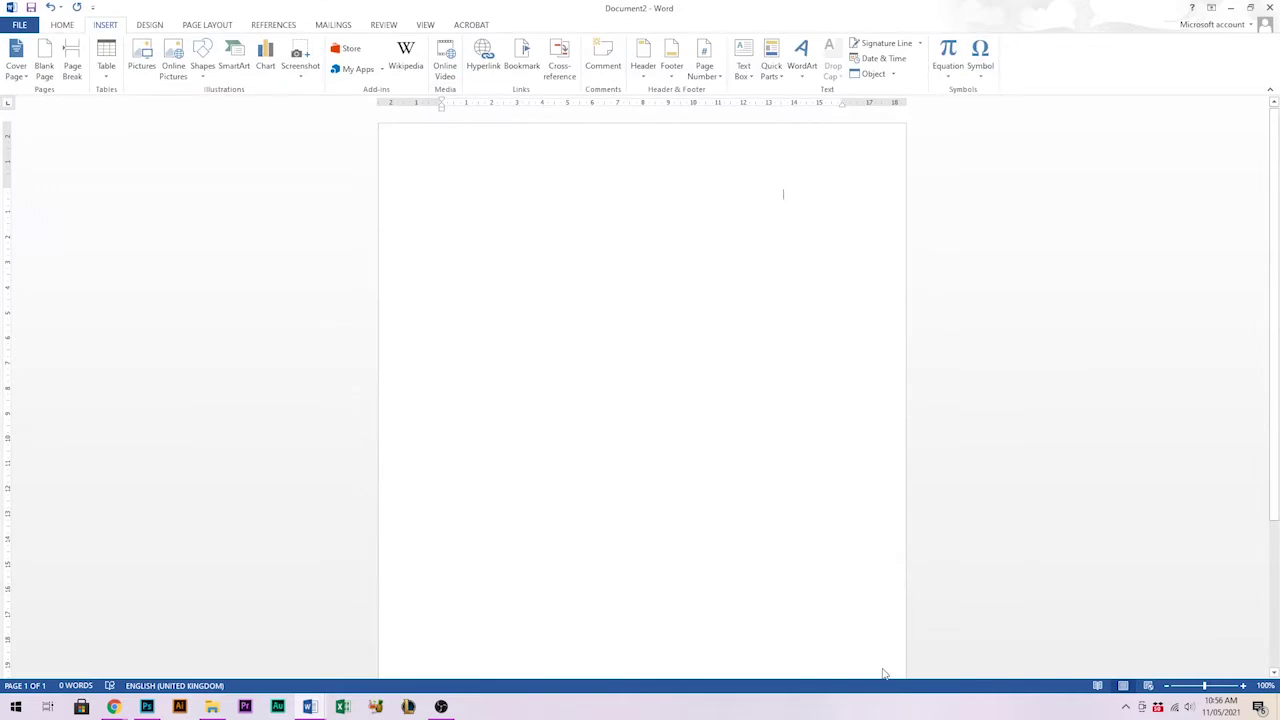
pyautogui.scroll(7, 722, 493)
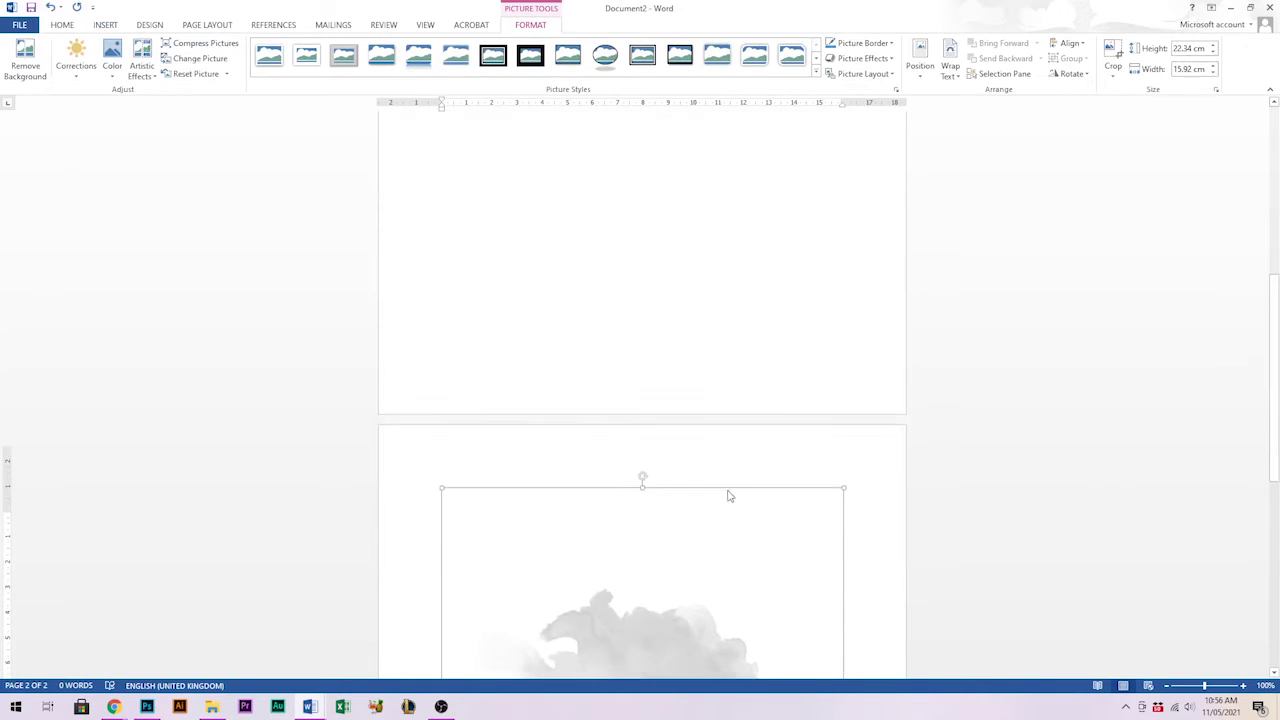
pyautogui.scroll(5, 712, 493)
pyautogui.scroll(-7, 660, 495)
pyautogui.scroll(-5, 648, 497)
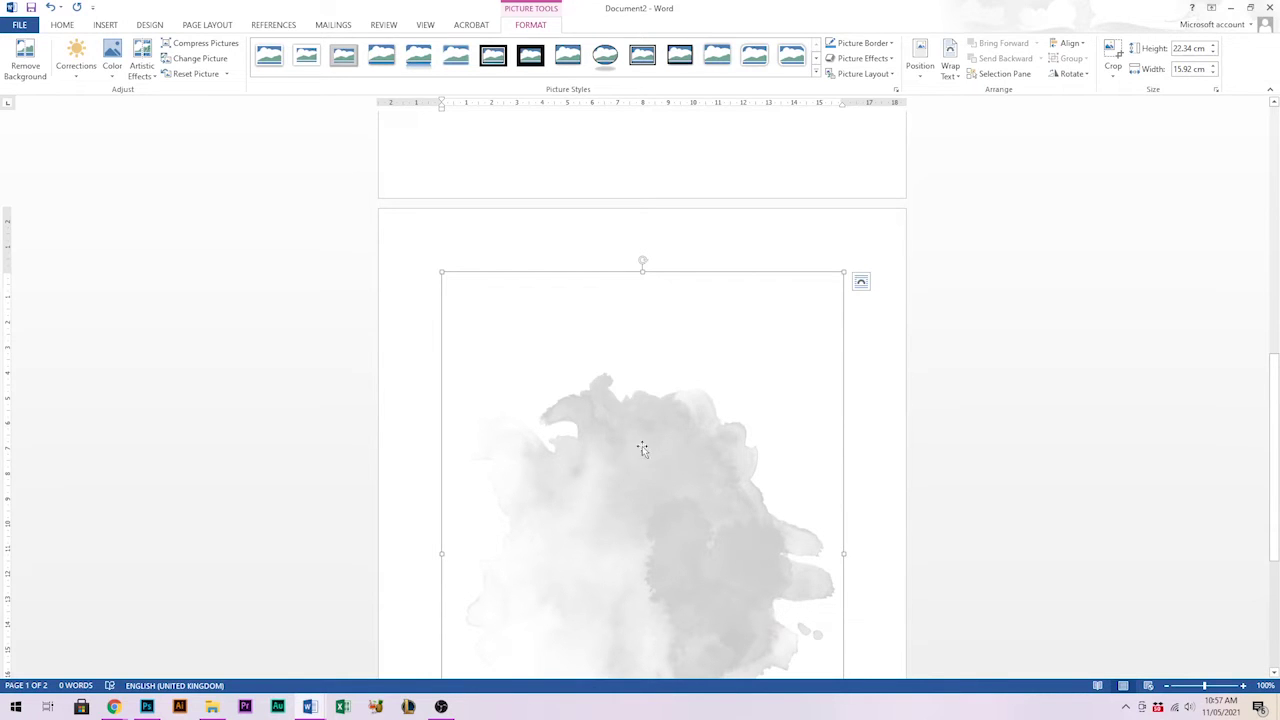
# Set the watercolour to In Front of Text and drag it down below the bunny
pyautogui.rightClick(639, 412)
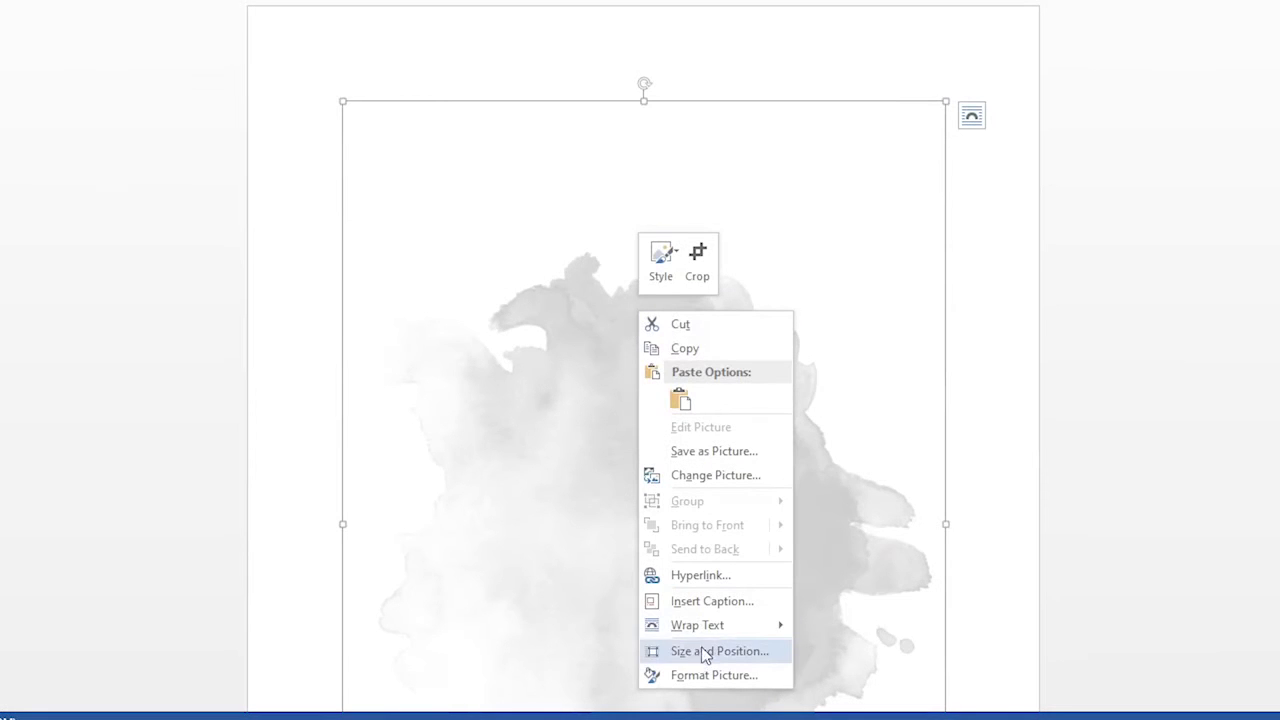
pyautogui.moveTo(712, 632)
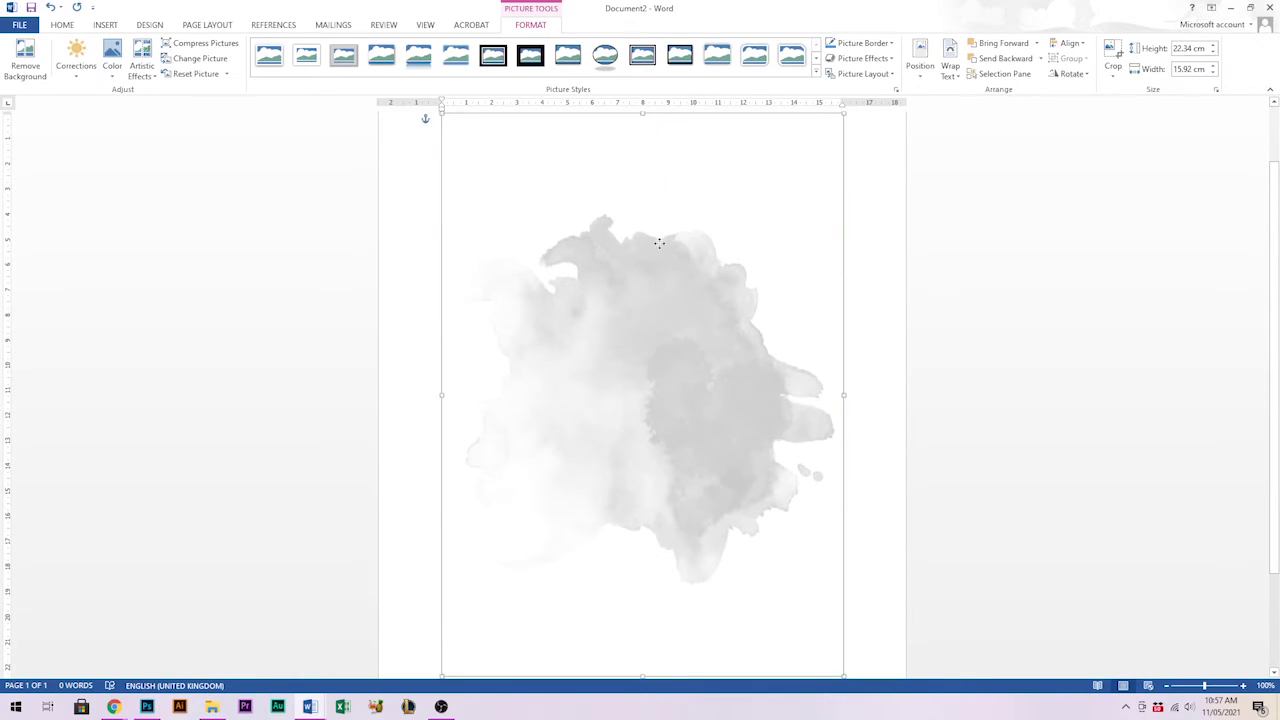
pyautogui.moveTo(658, 267)
pyautogui.mouseDown()
pyautogui.moveTo(654, 371)
pyautogui.moveTo(649, 228)
pyautogui.mouseUp()
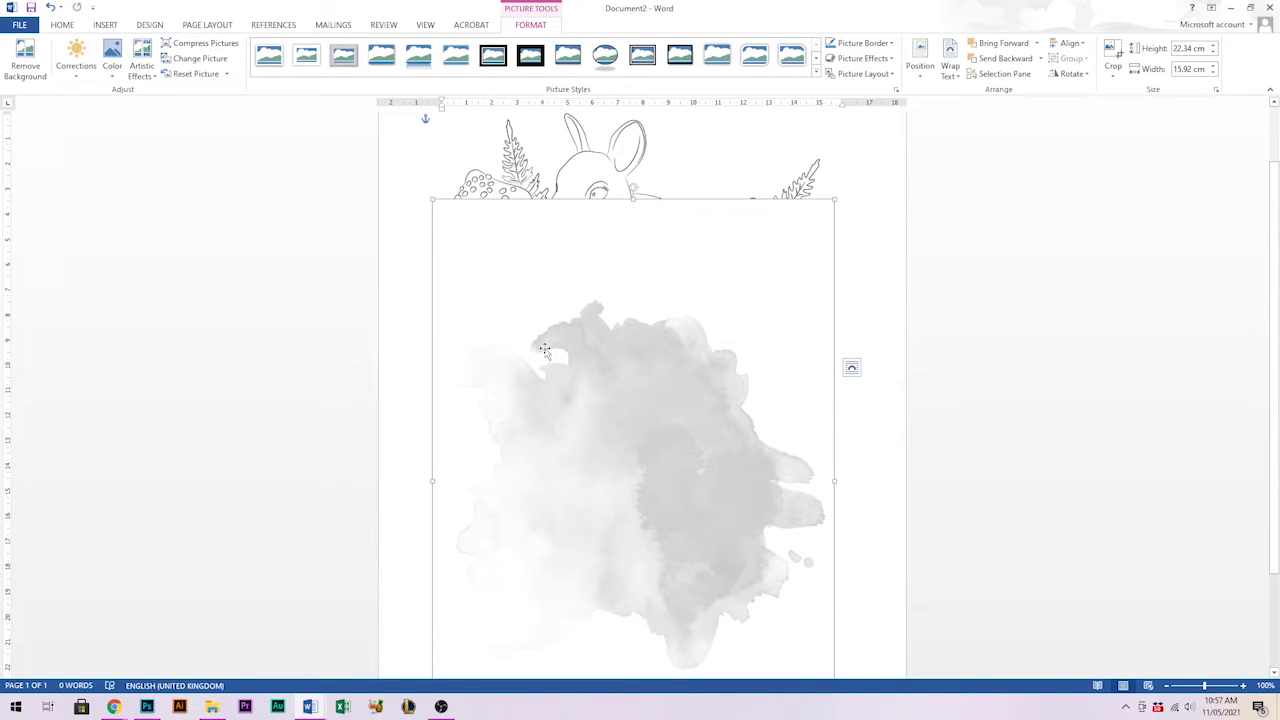
pyautogui.moveTo(633, 412)
pyautogui.mouseDown()
pyautogui.moveTo(640, 471)
pyautogui.moveTo(643, 449)
pyautogui.moveTo(706, 436)
pyautogui.mouseUp()
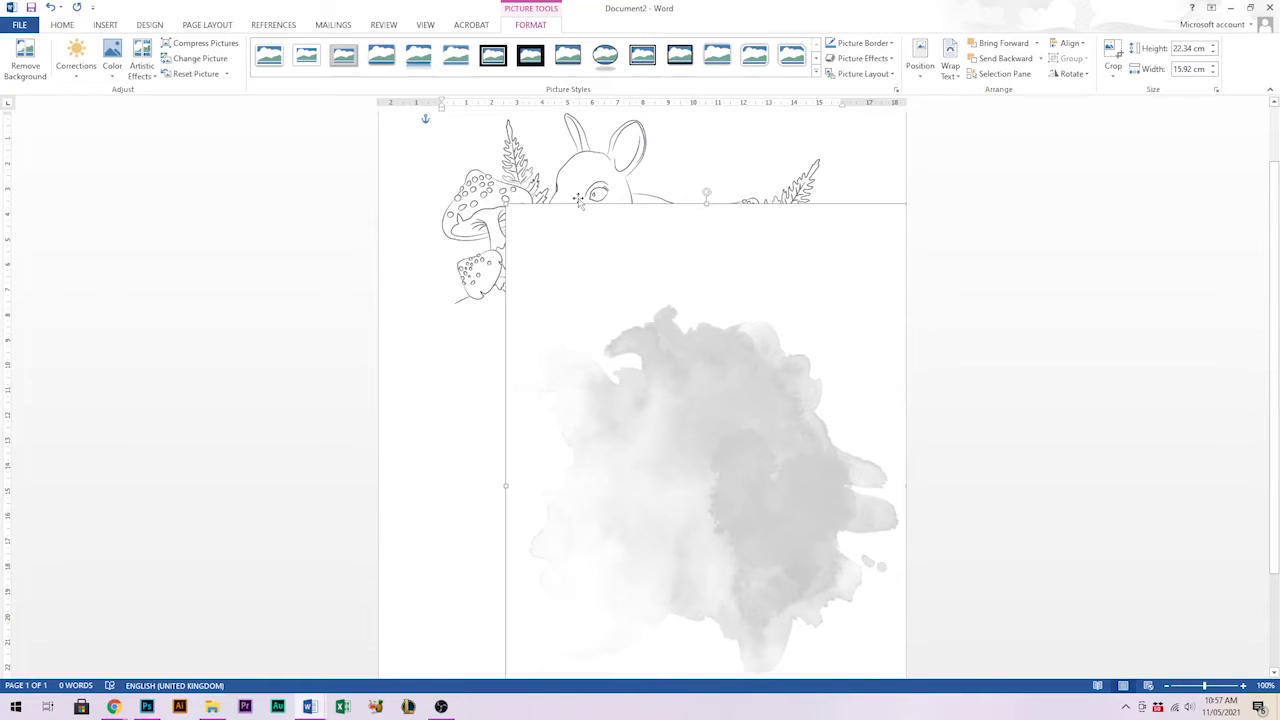
# Send the bunny picture to the back
pyautogui.click(599, 164)
pyautogui.rightClick(621, 207)
pyautogui.moveTo(667, 374)
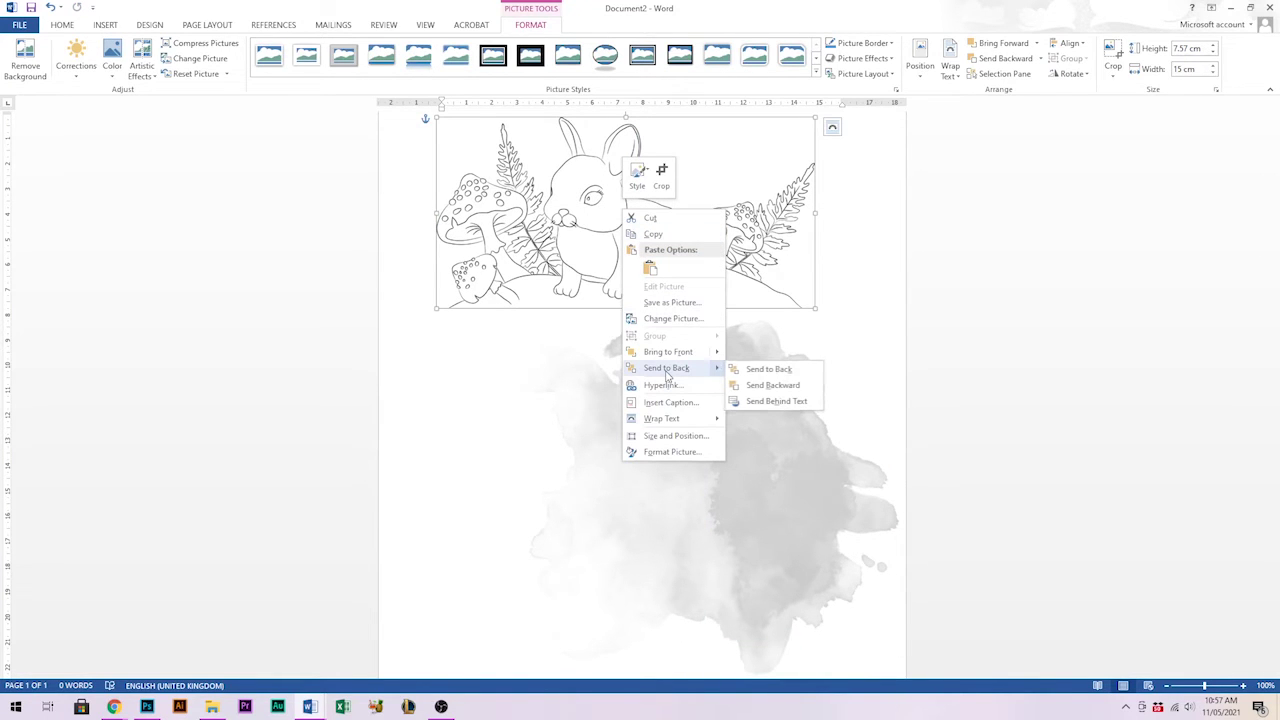
pyautogui.click(768, 369)
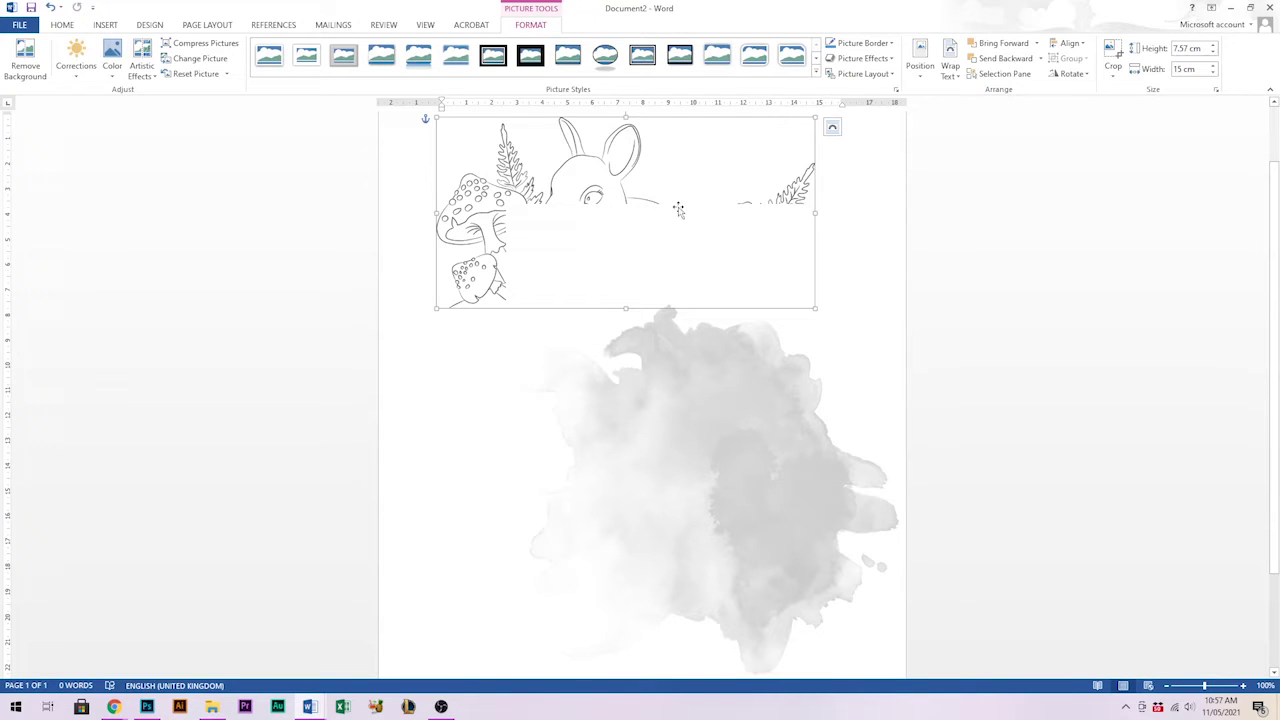
# Reposition the bunny and watercolour pictures so they overlap on the page
pyautogui.moveTo(682, 162); pyautogui.dragTo(644, 200)
pyautogui.moveTo(616, 413); pyautogui.dragTo(571, 406)
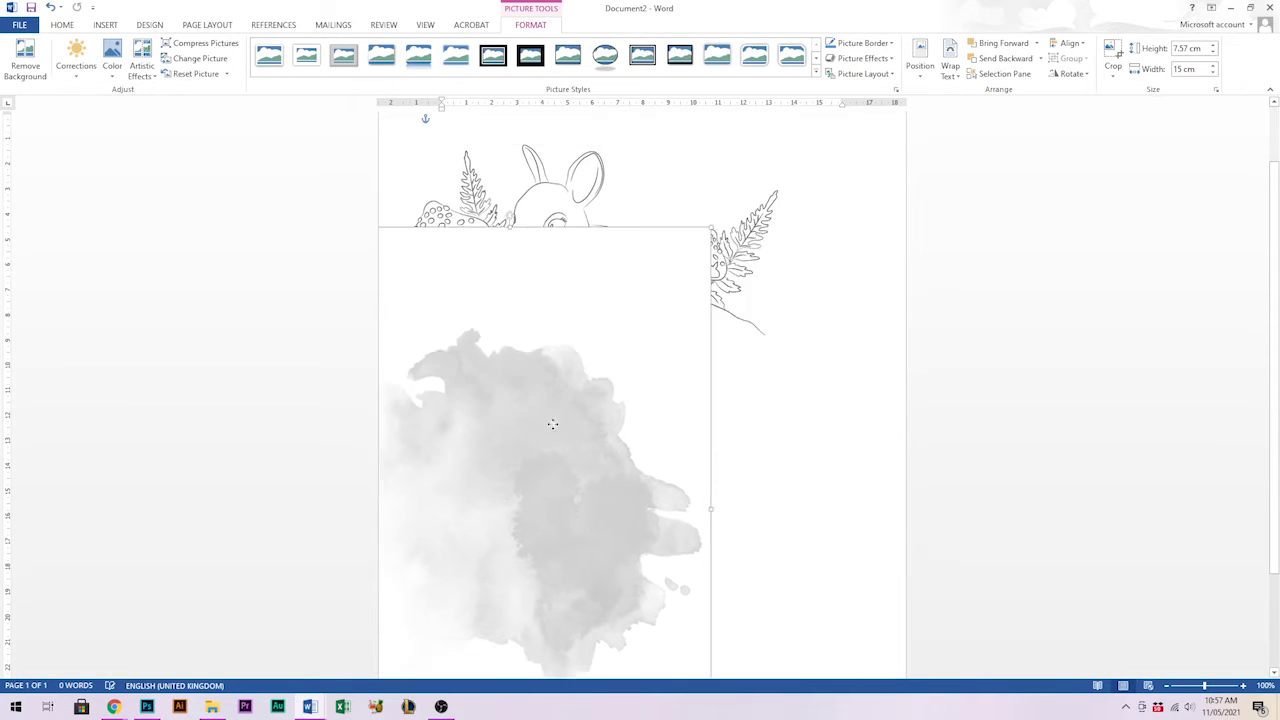
pyautogui.moveTo(455, 192)
pyautogui.mouseDown()
pyautogui.moveTo(573, 189)
pyautogui.moveTo(473, 177)
pyautogui.mouseUp()
pyautogui.moveTo(669, 466); pyautogui.dragTo(657, 438)
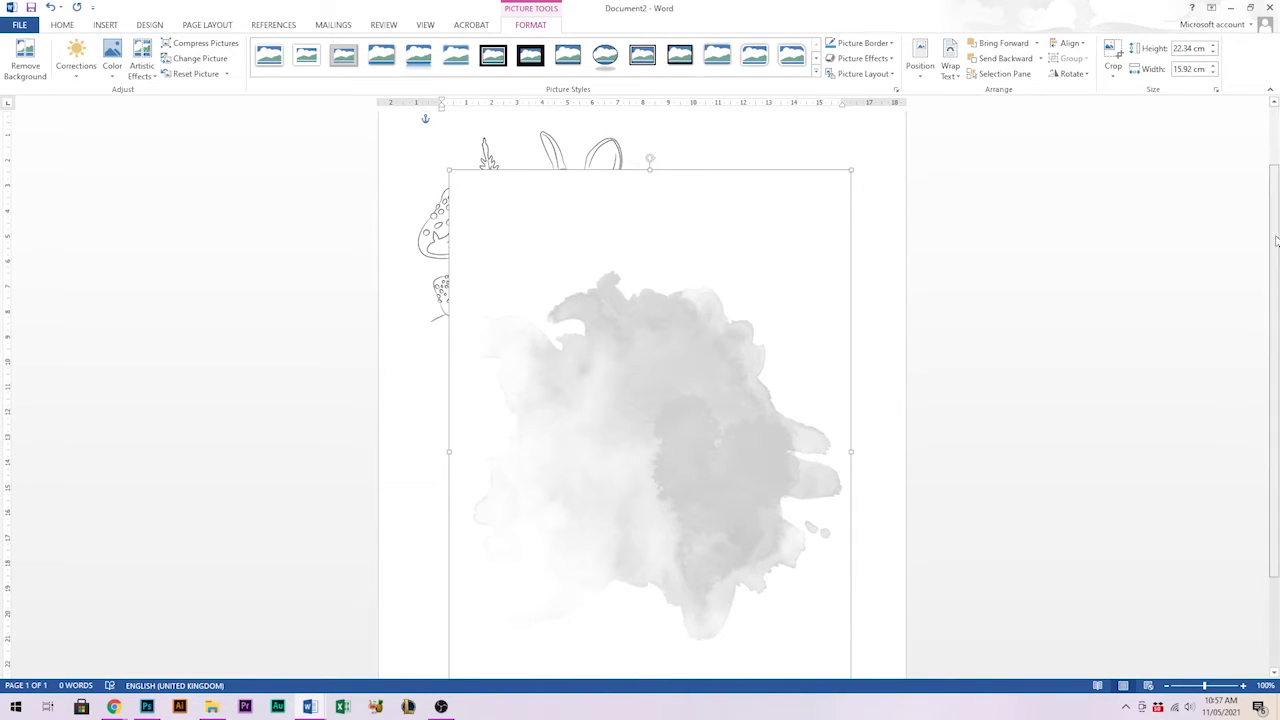
pyautogui.moveTo(1277, 230); pyautogui.dragTo(1277, 252)
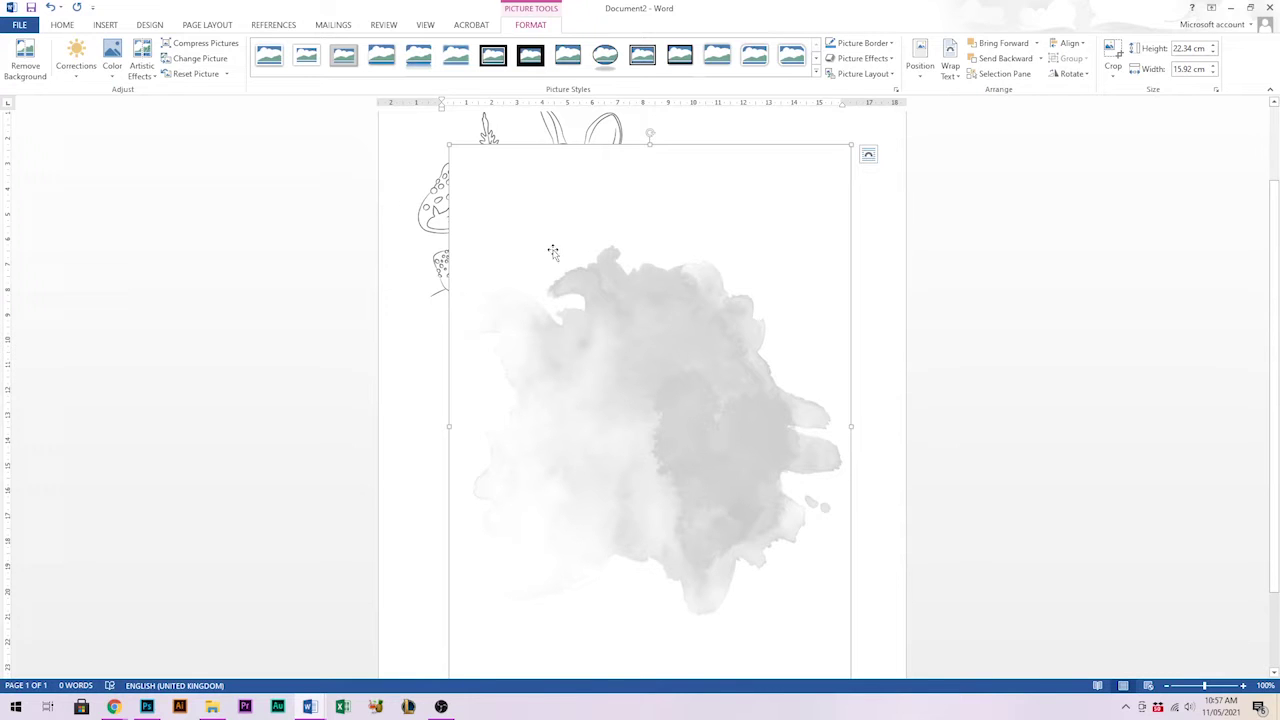
# Send the watercolour splash to the back so the bunny shows on top
pyautogui.rightClick(596, 302)
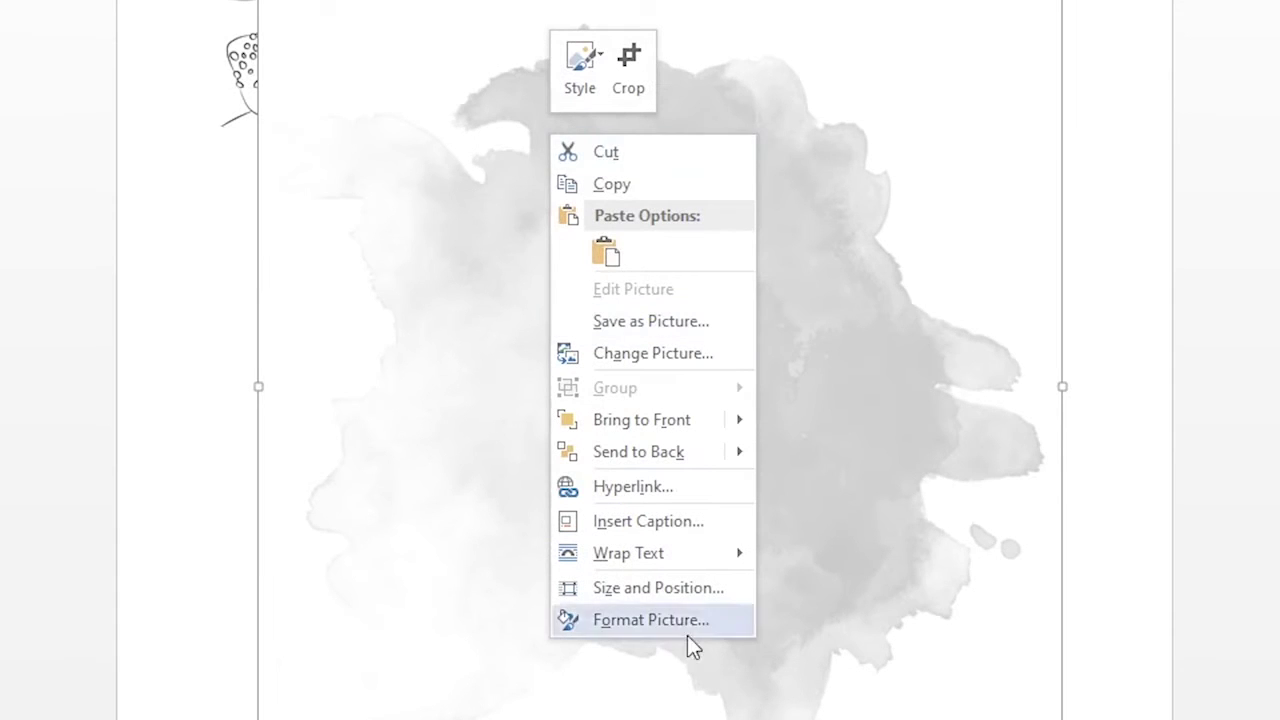
pyautogui.moveTo(640, 434)
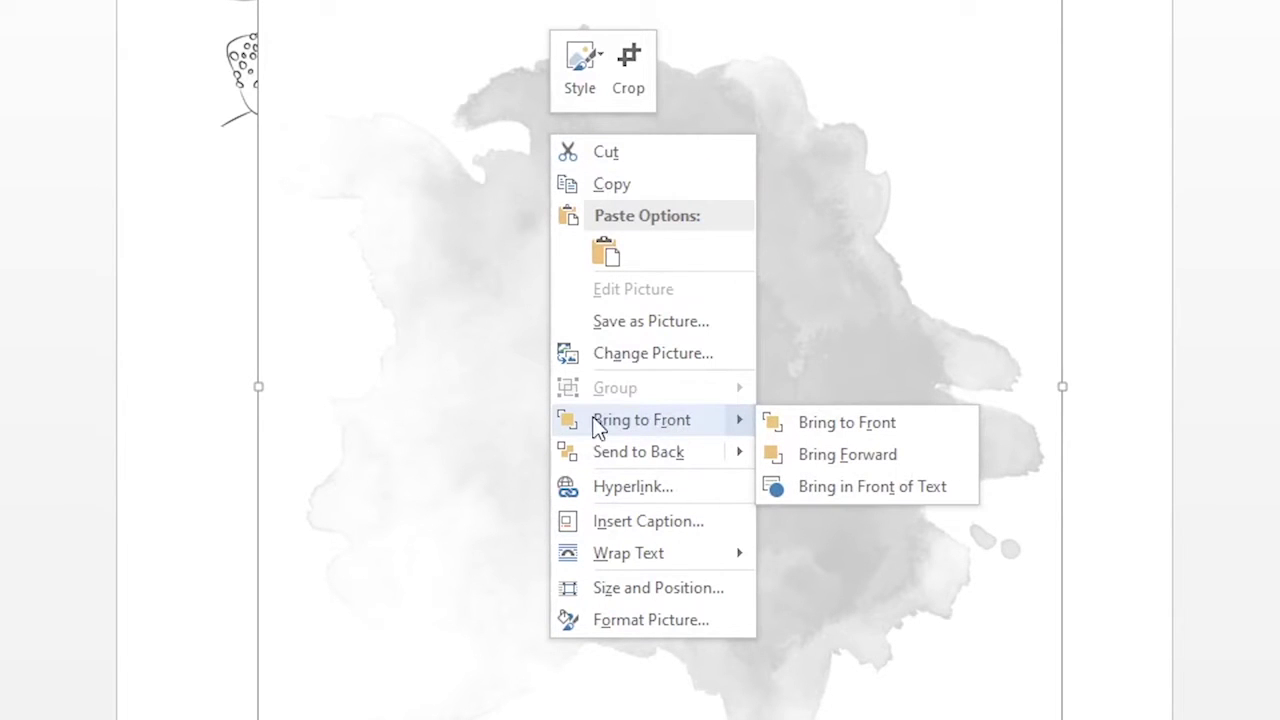
pyautogui.moveTo(638, 466)
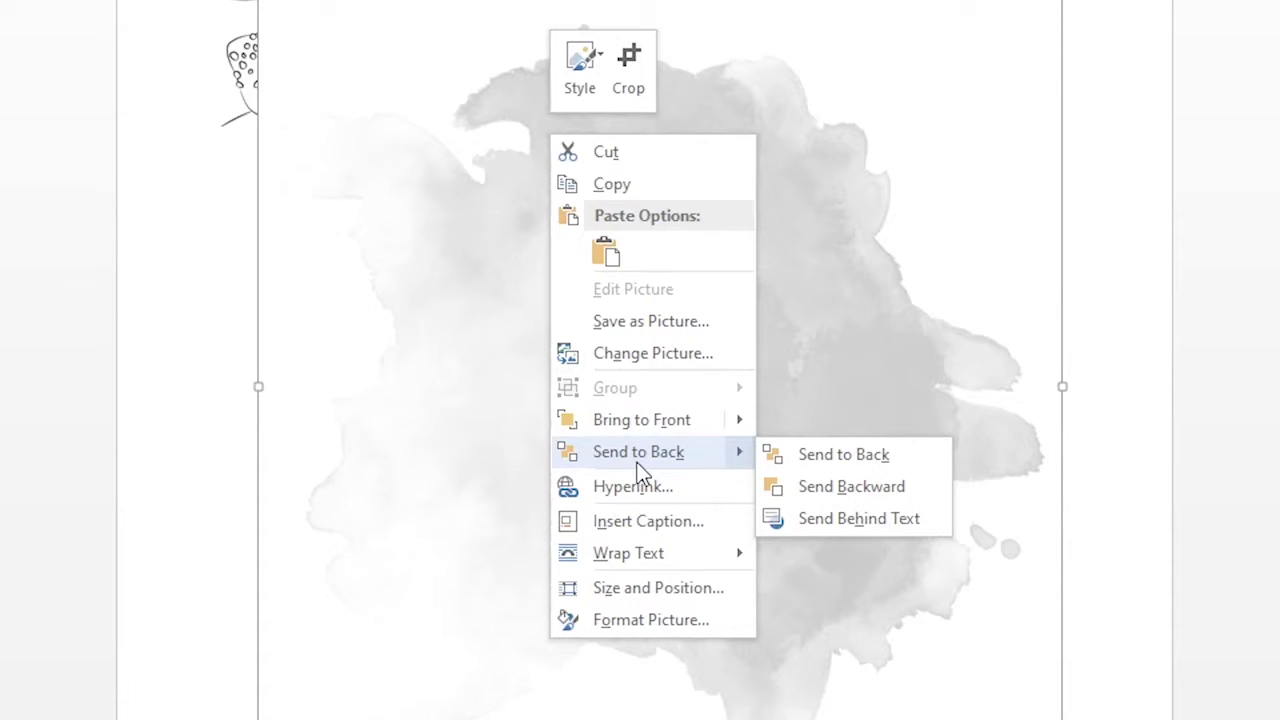
pyautogui.click(800, 466)
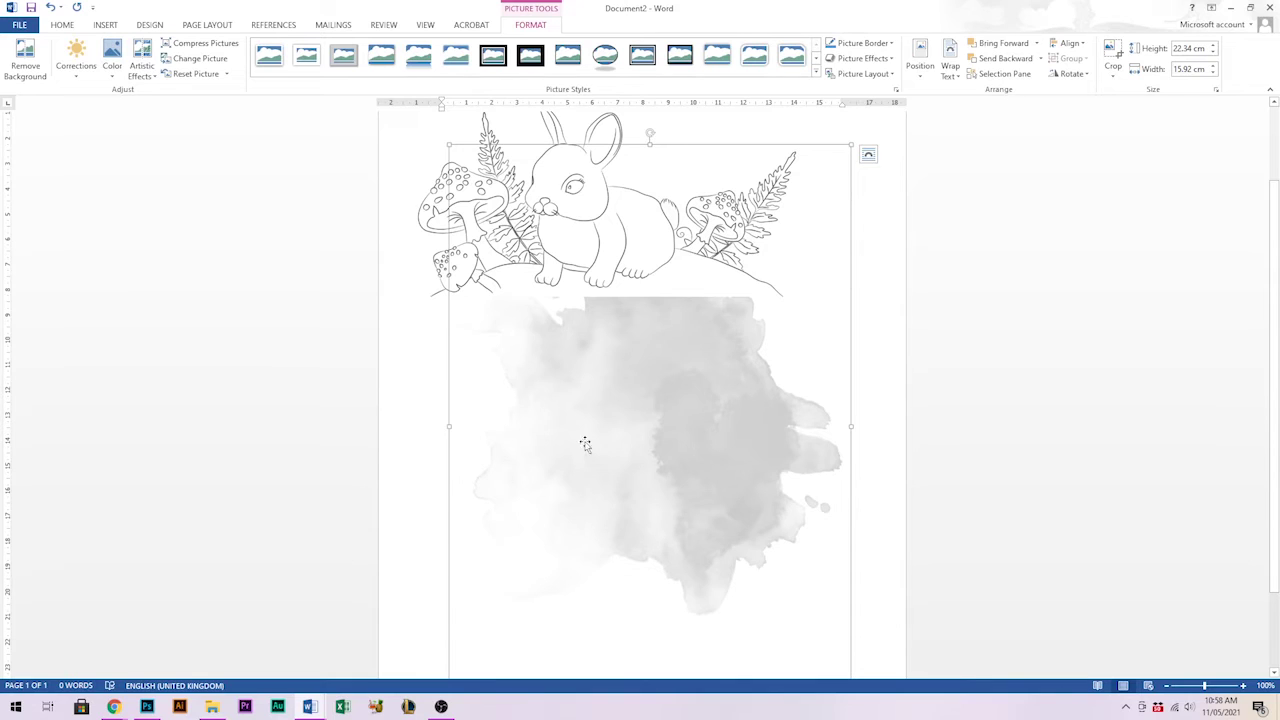
# Centre the bunny on the watercolour splash and shrink it slightly
pyautogui.click(588, 124)
pyautogui.moveTo(588, 124); pyautogui.dragTo(657, 372)
pyautogui.click(840, 280)
pyautogui.click(768, 634)
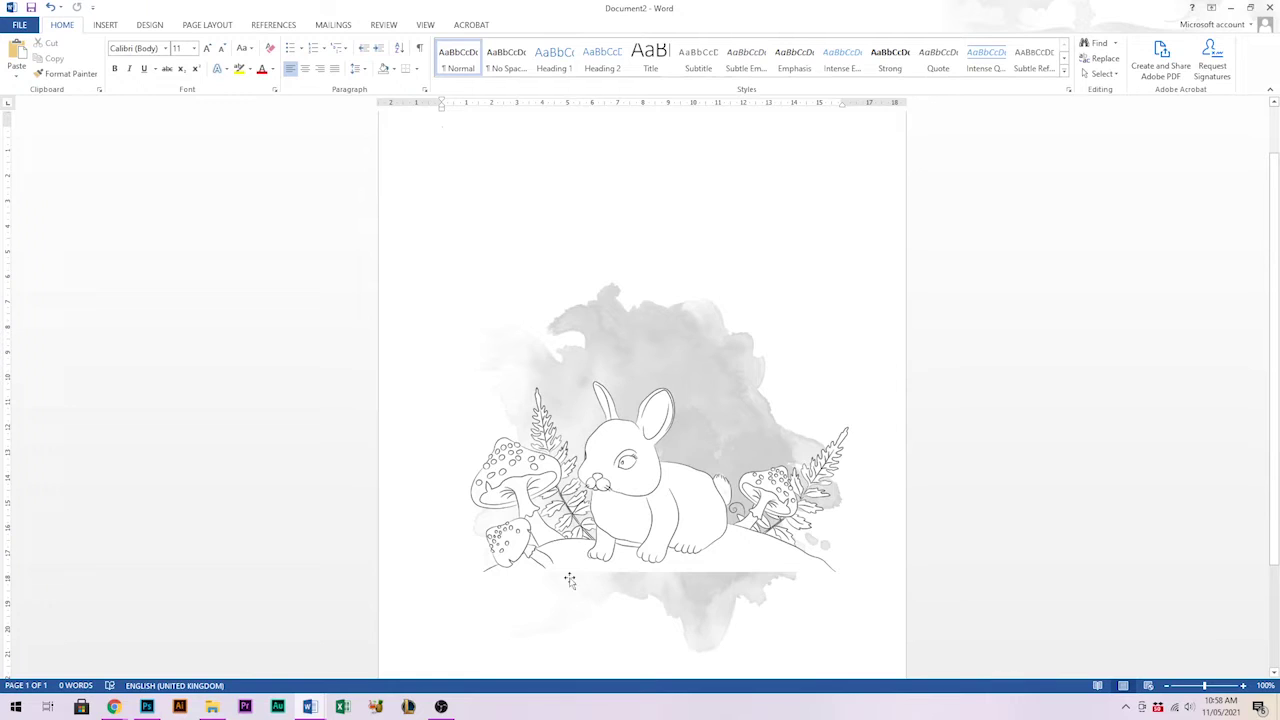
pyautogui.click(595, 478)
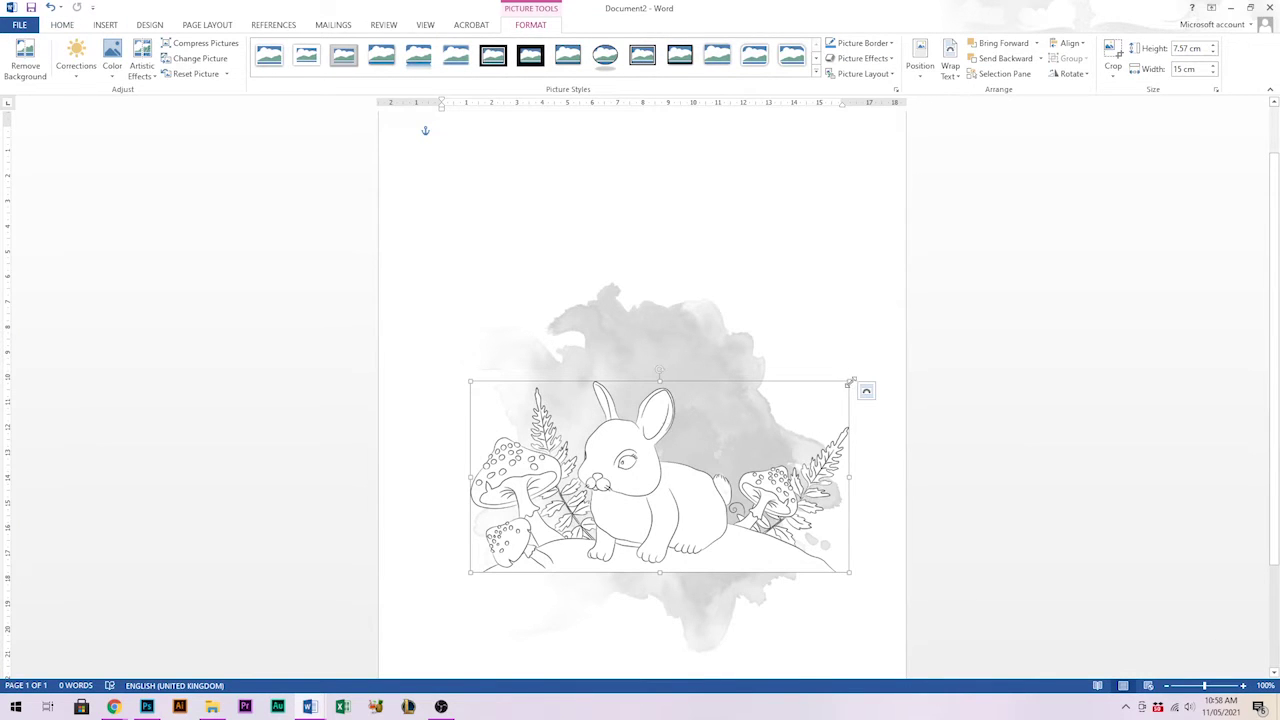
pyautogui.moveTo(849, 382)
pyautogui.mouseDown()
pyautogui.moveTo(677, 463)
pyautogui.moveTo(834, 390)
pyautogui.mouseUp()
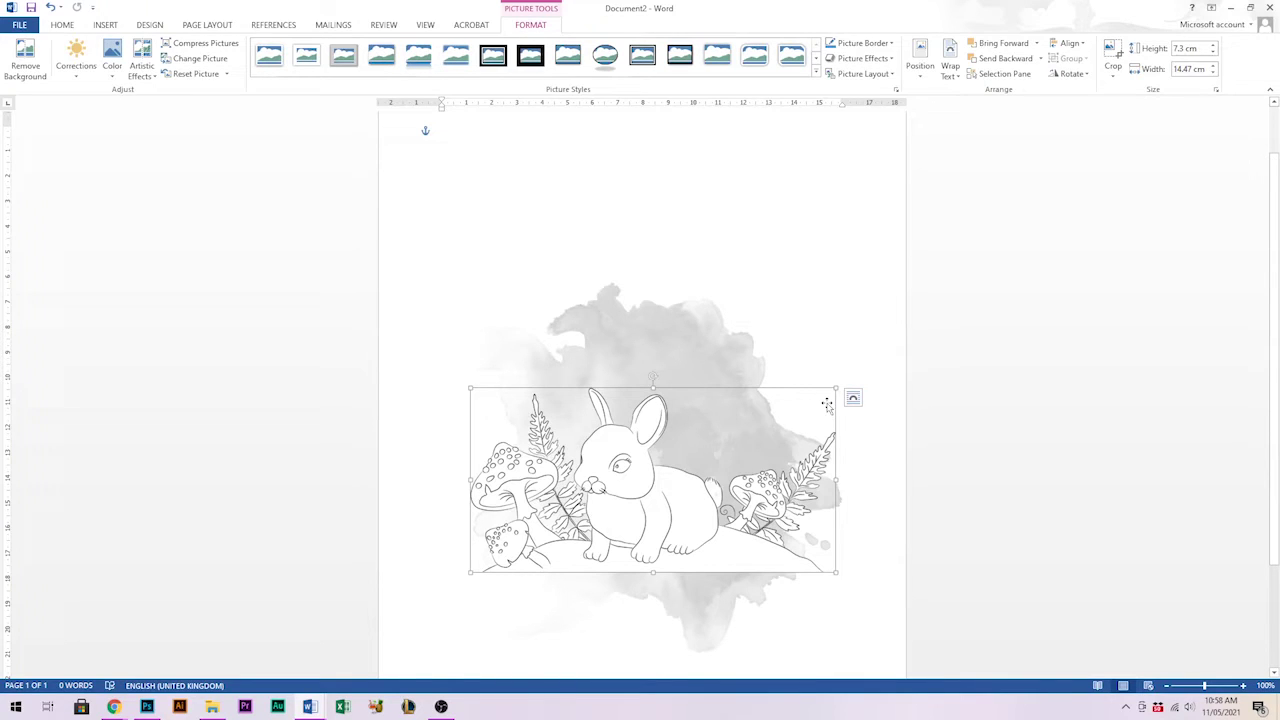
# Shrink the bunny and splash together and move them to the top of the page
pyautogui.keyDown('ctrl'); pyautogui.click(669, 328); pyautogui.keyUp('ctrl')
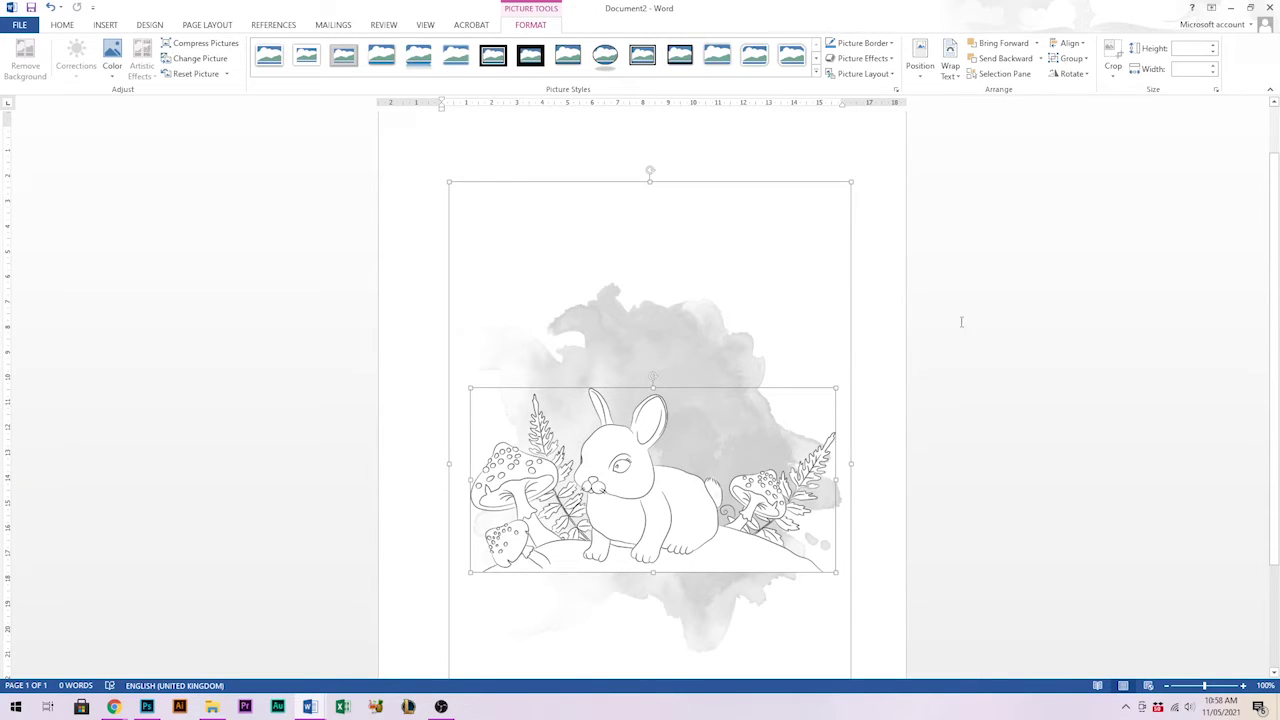
pyautogui.moveTo(851, 181); pyautogui.dragTo(614, 306)
pyautogui.moveTo(649, 584); pyautogui.dragTo(567, 341)
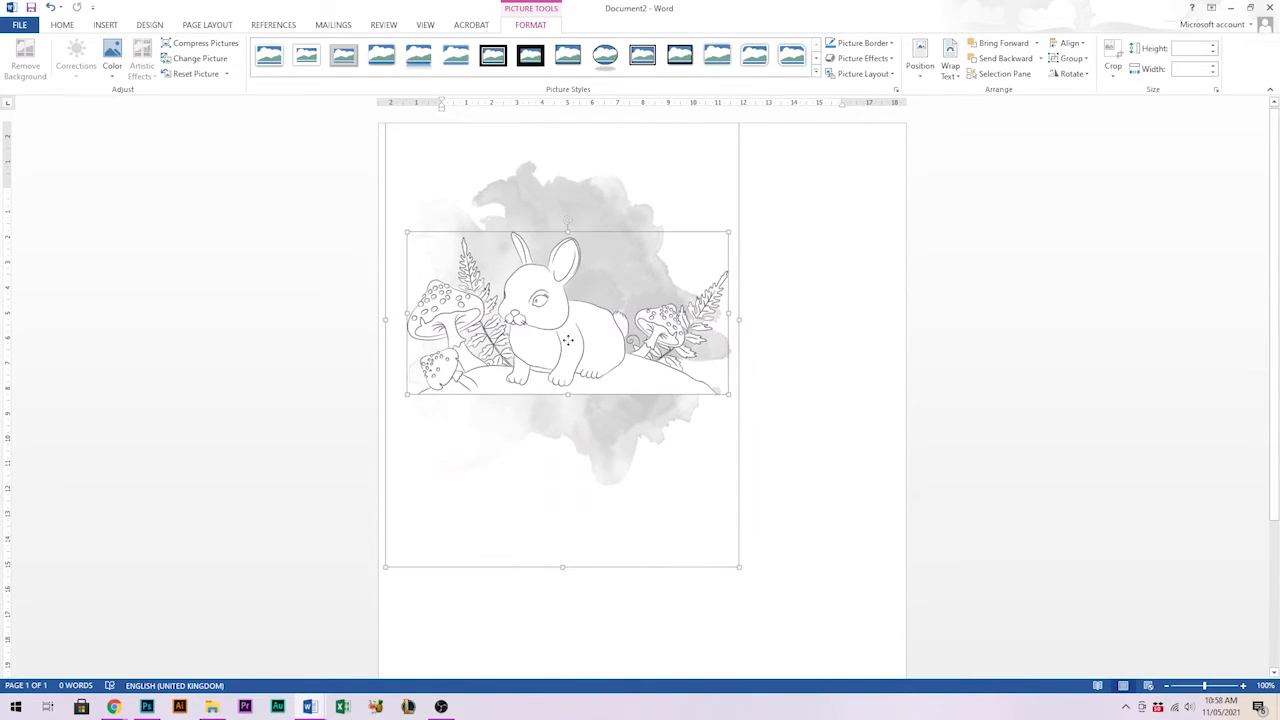
# Nudge the bunny slightly lower and to the right over the splash
pyautogui.click(745, 440)
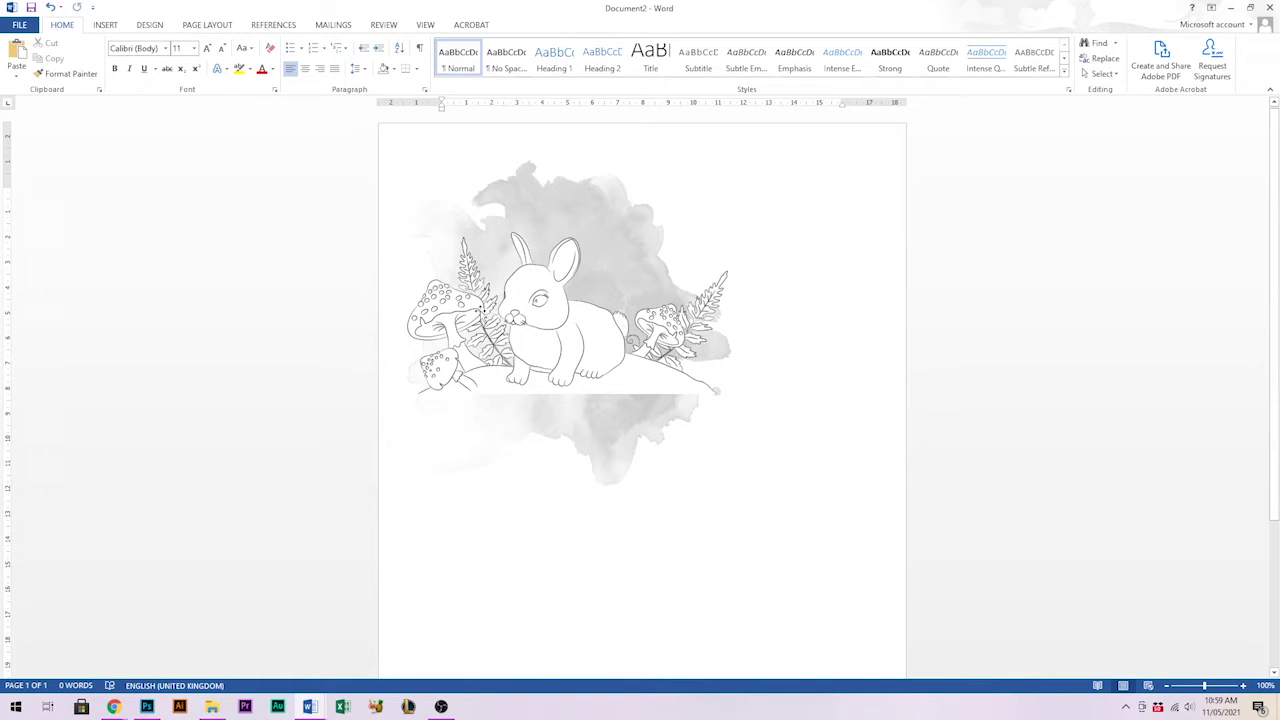
pyautogui.click(555, 315)
pyautogui.moveTo(540, 313)
pyautogui.mouseDown()
pyautogui.moveTo(545, 355)
pyautogui.moveTo(537, 318)
pyautogui.mouseUp()
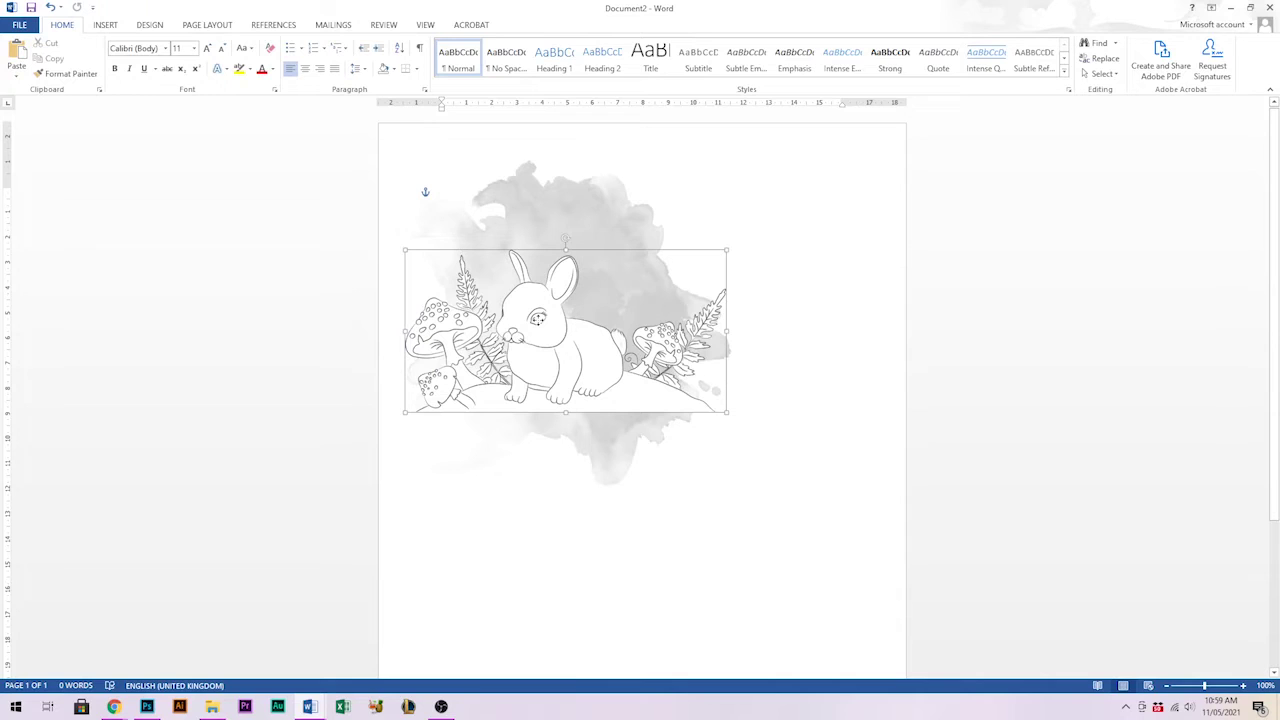
pyautogui.doubleClick(537, 318)
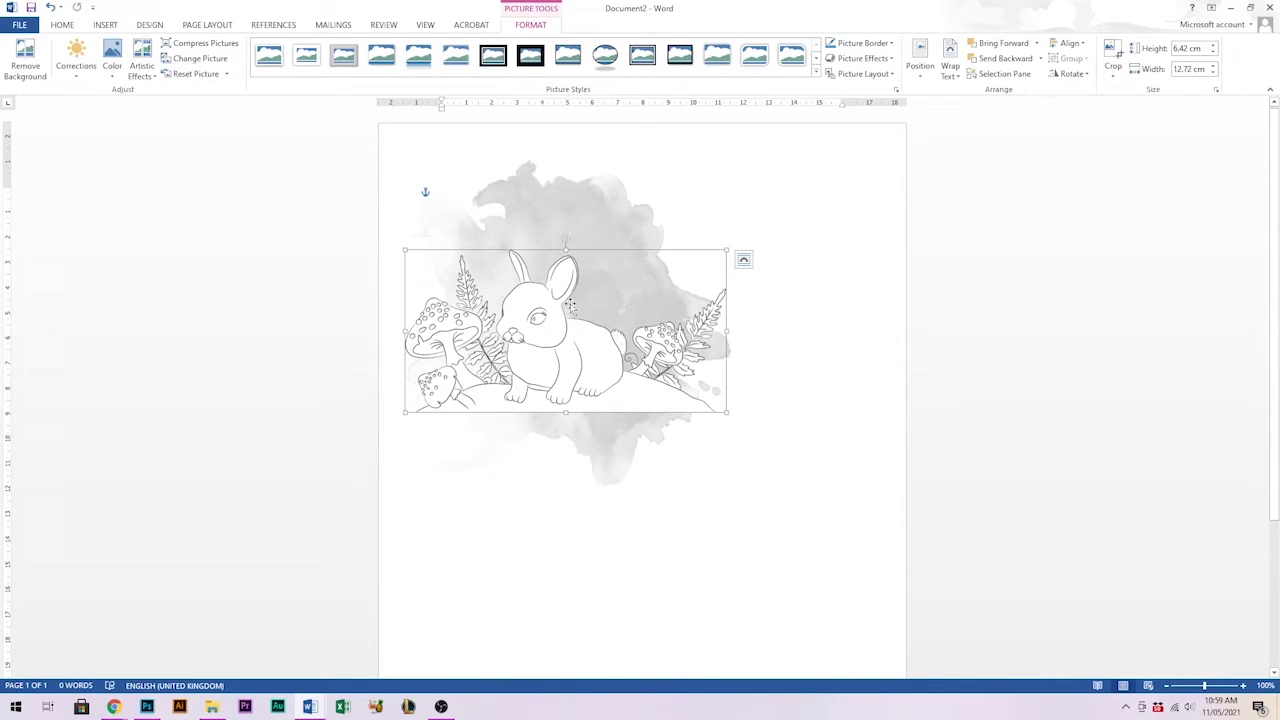
pyautogui.moveTo(591, 340)
pyautogui.mouseDown()
pyautogui.moveTo(610, 376)
pyautogui.moveTo(681, 387)
pyautogui.moveTo(590, 344)
pyautogui.moveTo(588, 355)
pyautogui.mouseUp()
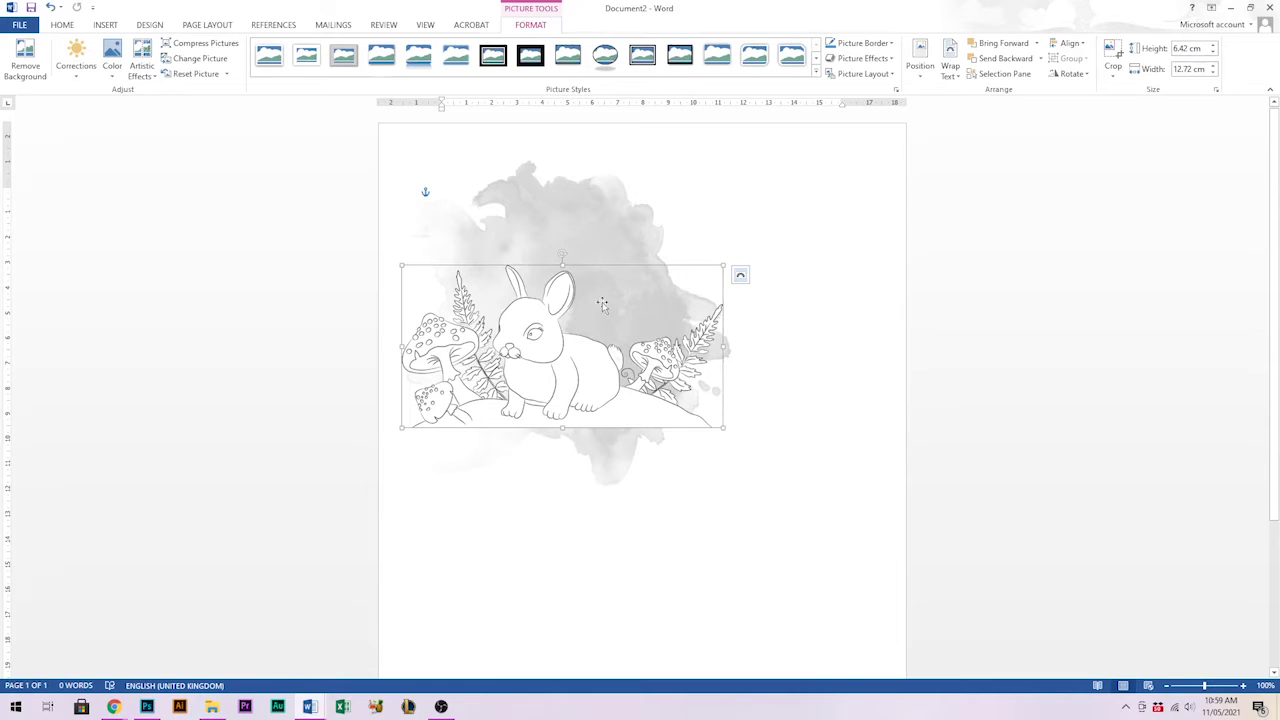
pyautogui.moveTo(561, 370); pyautogui.dragTo(571, 373)
pyautogui.click(749, 460)
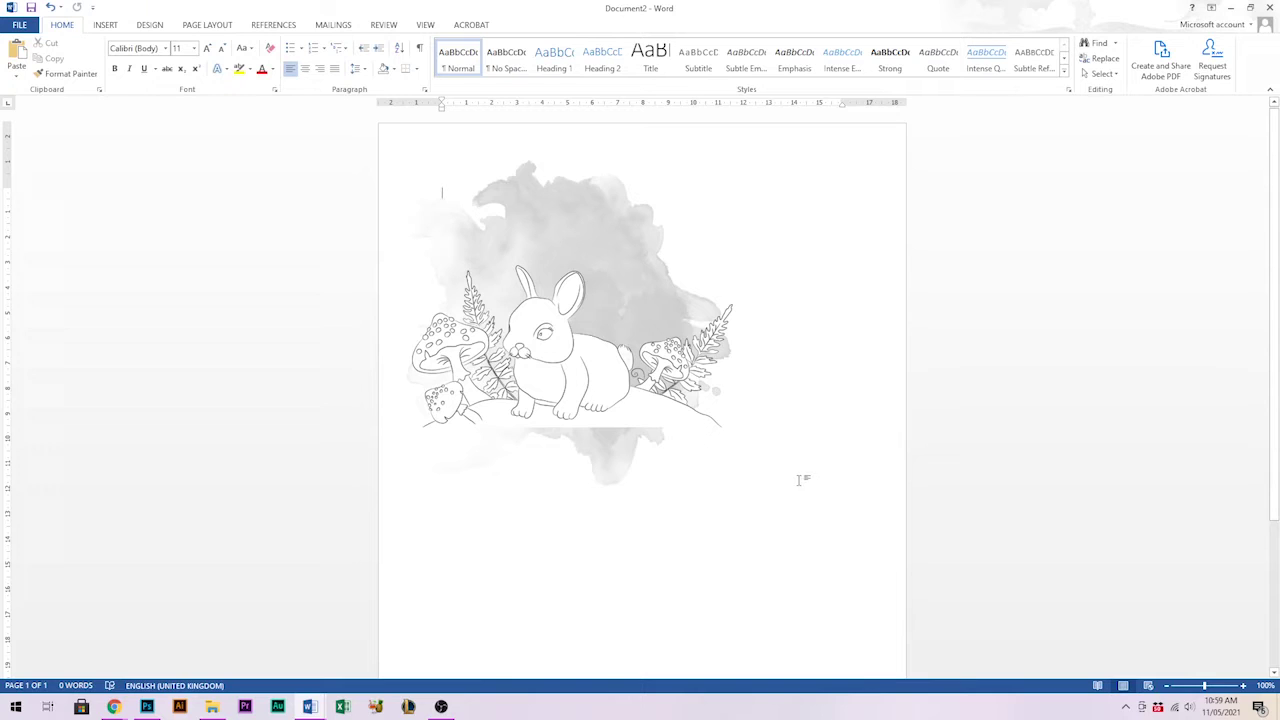
# Insert the 'Kit and Clowder - Bunny' JPG from the Digi Stamp Tutorial folder
pyautogui.click(105, 24)
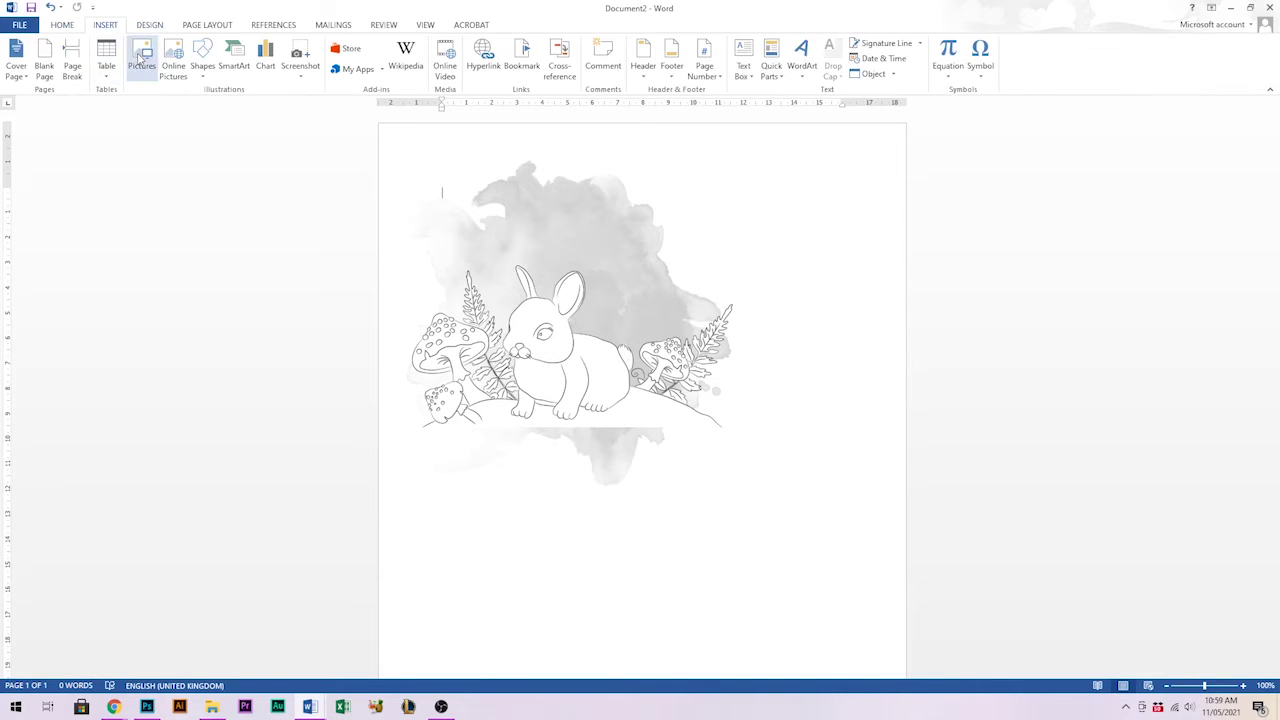
pyautogui.click(141, 58)
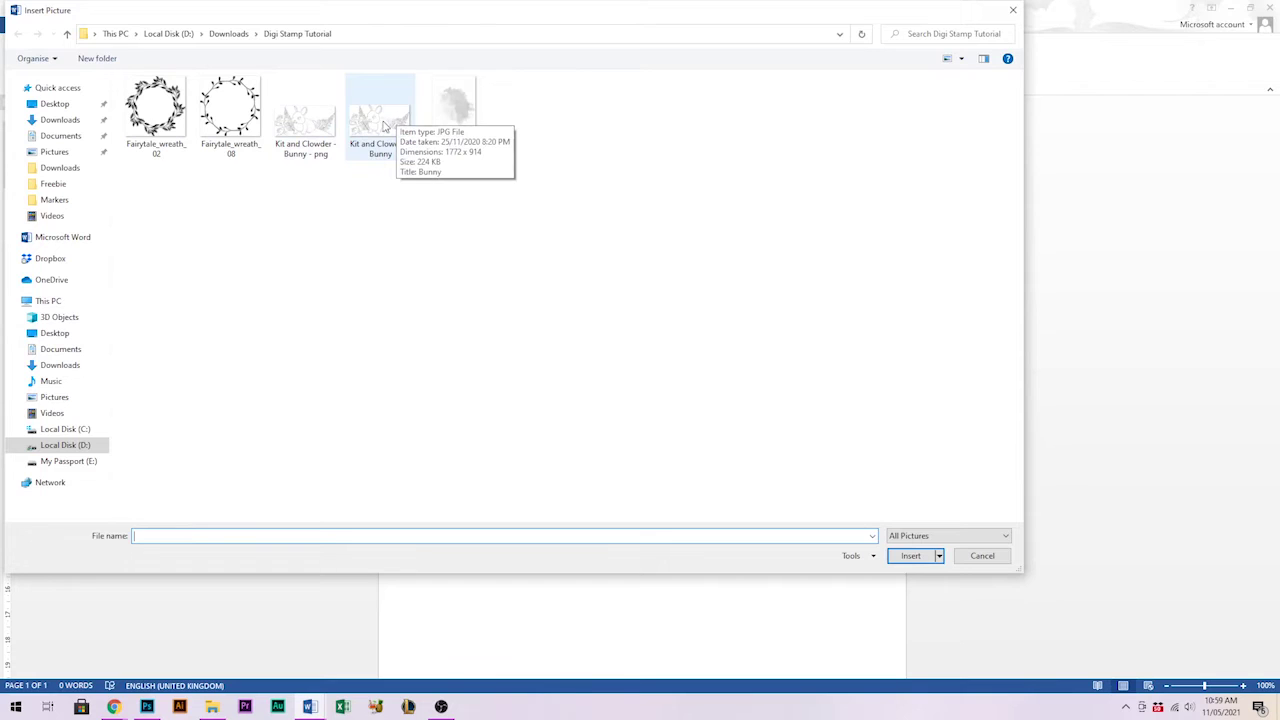
pyautogui.doubleClick(384, 125)
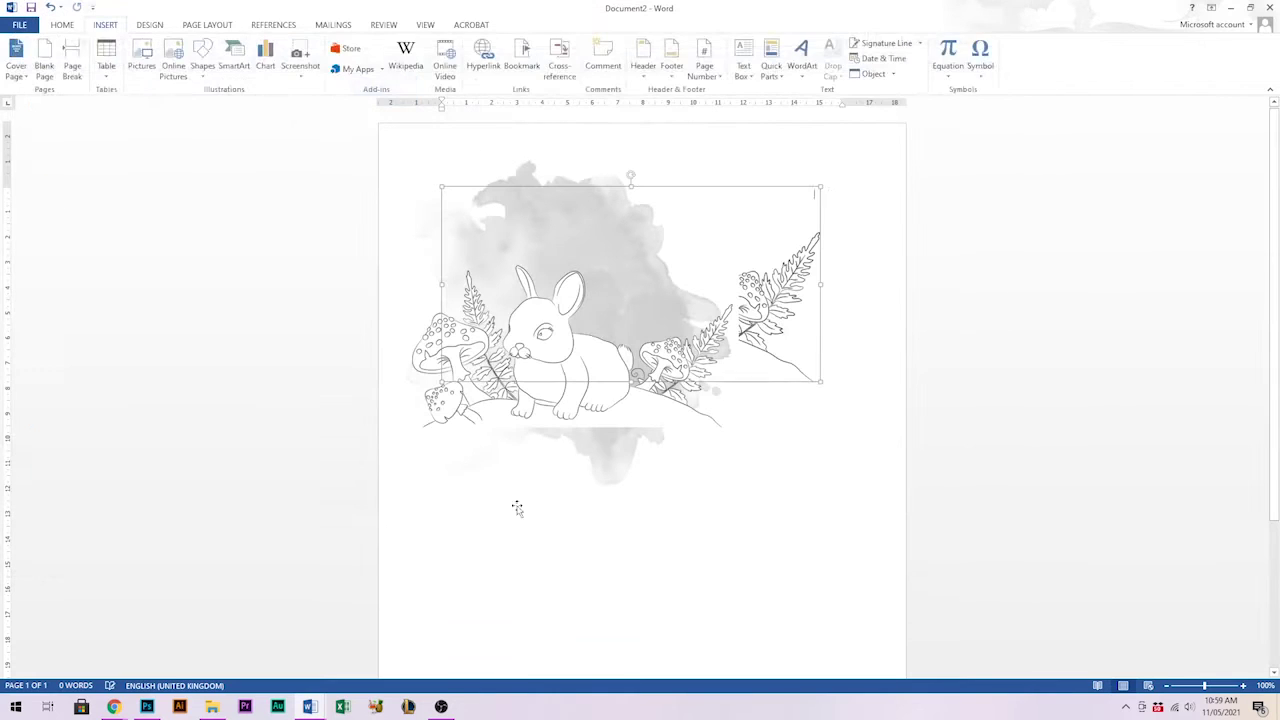
# Set the bunny JPG to In Front of Text and place it below the watercolour composition
pyautogui.rightClick(812, 260)
pyautogui.moveTo(880, 471)
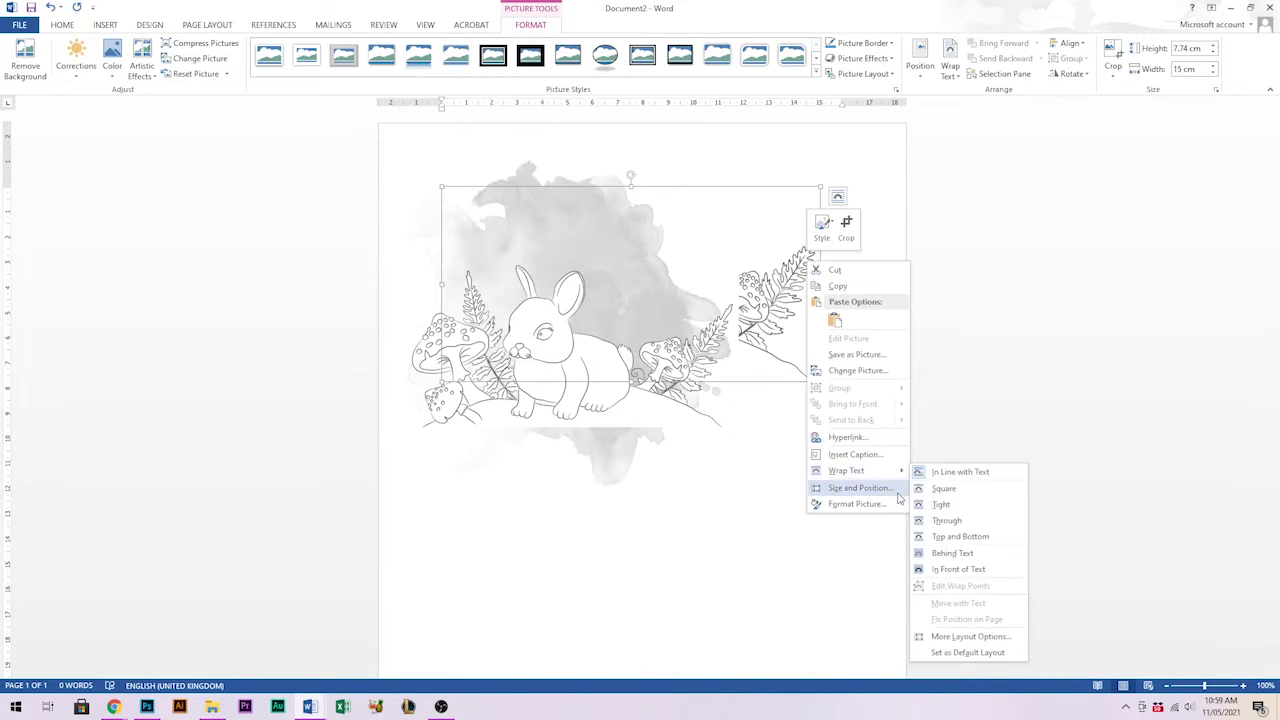
pyautogui.click(958, 569)
pyautogui.moveTo(749, 262); pyautogui.dragTo(708, 512)
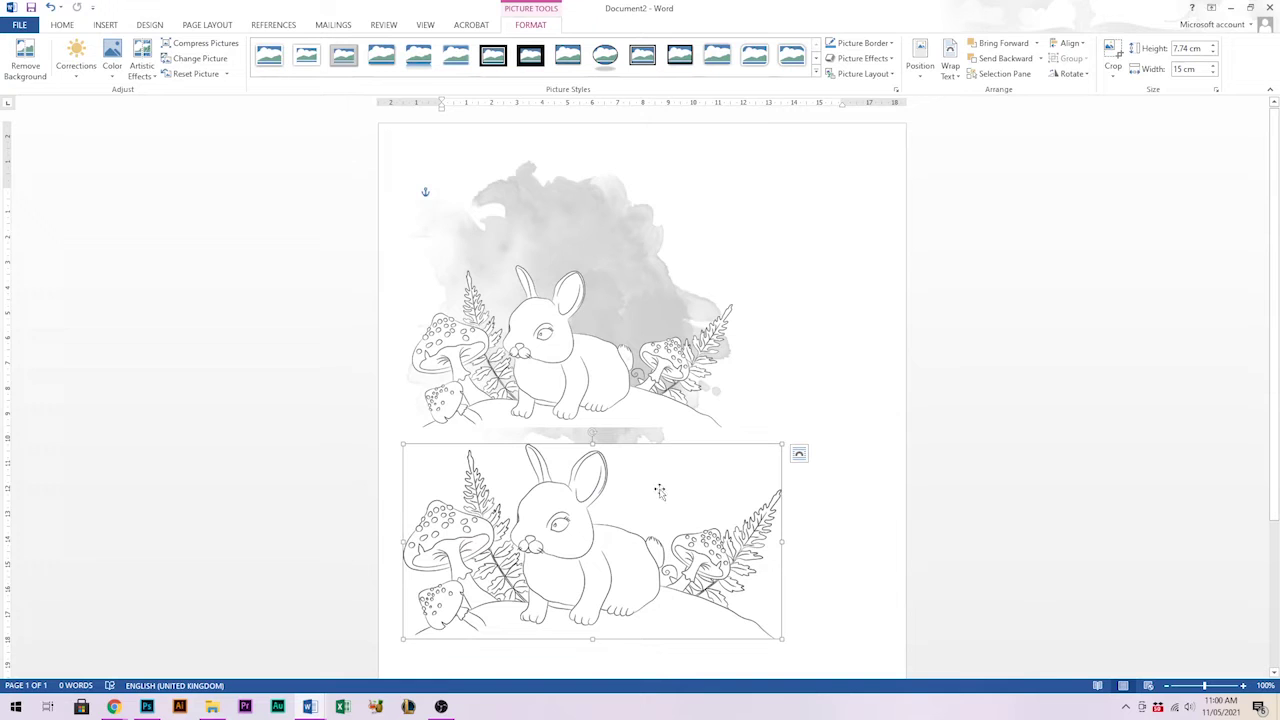
pyautogui.moveTo(697, 545); pyautogui.dragTo(674, 336)
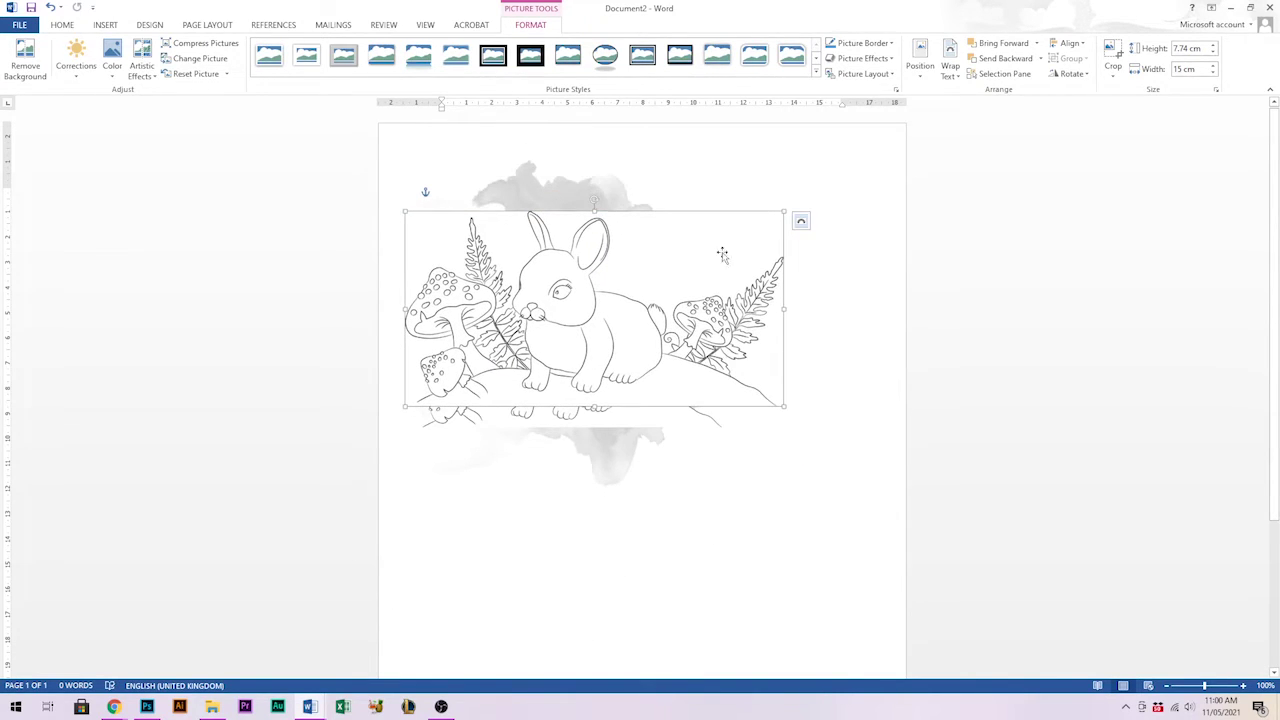
pyautogui.moveTo(714, 277); pyautogui.dragTo(729, 516)
pyautogui.scroll(-4, 763, 486)
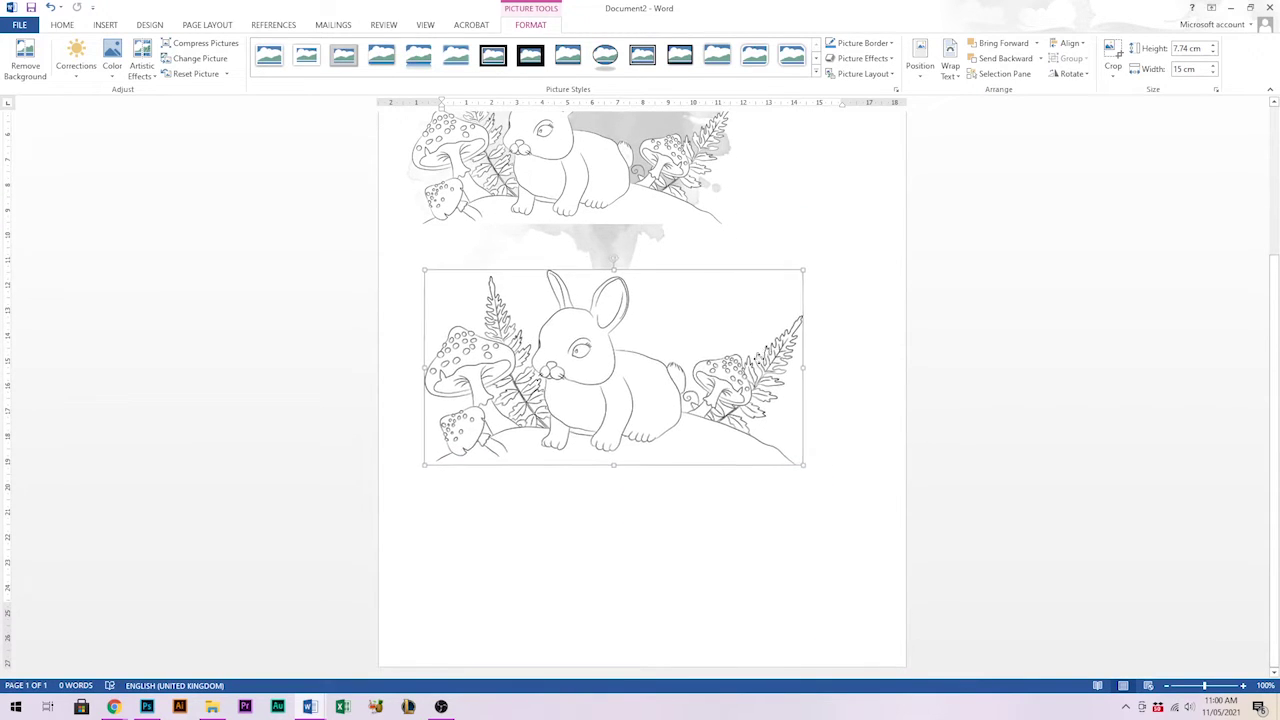
pyautogui.moveTo(750, 365); pyautogui.dragTo(705, 425)
# Reselect the lower bunny picture and bring up its picture formatting options
pyautogui.click(877, 349)
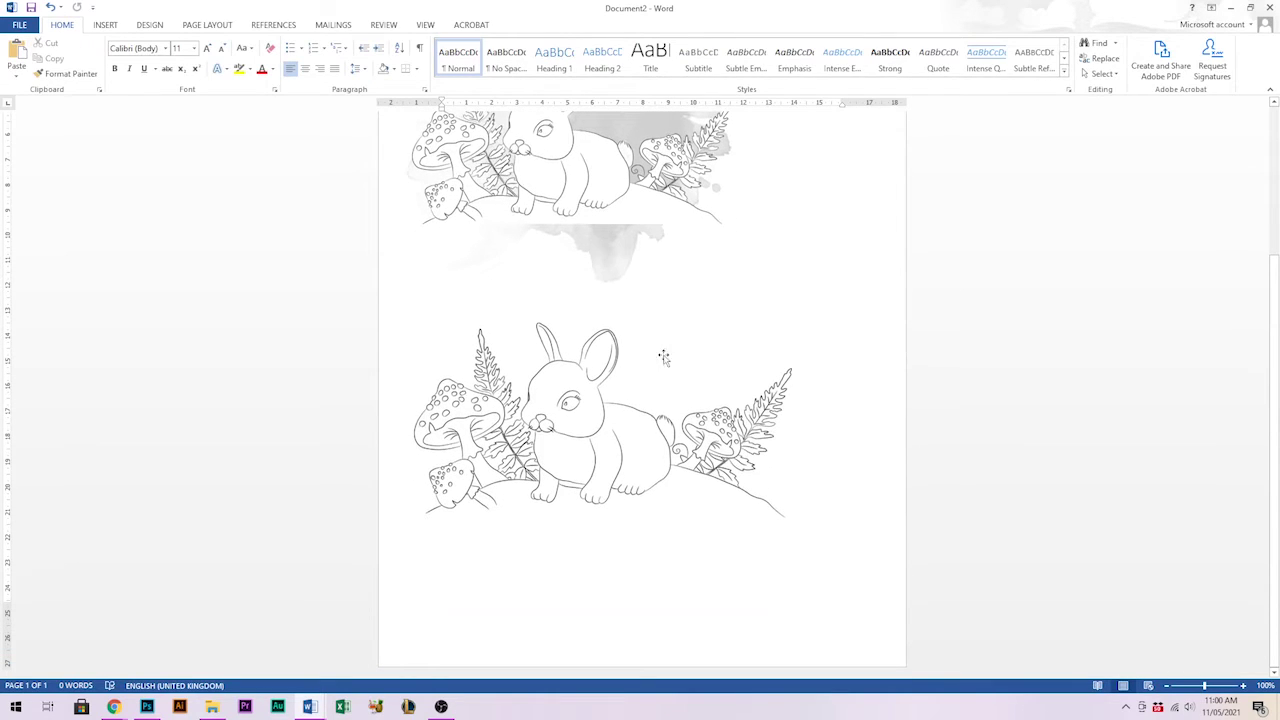
pyautogui.click(637, 386)
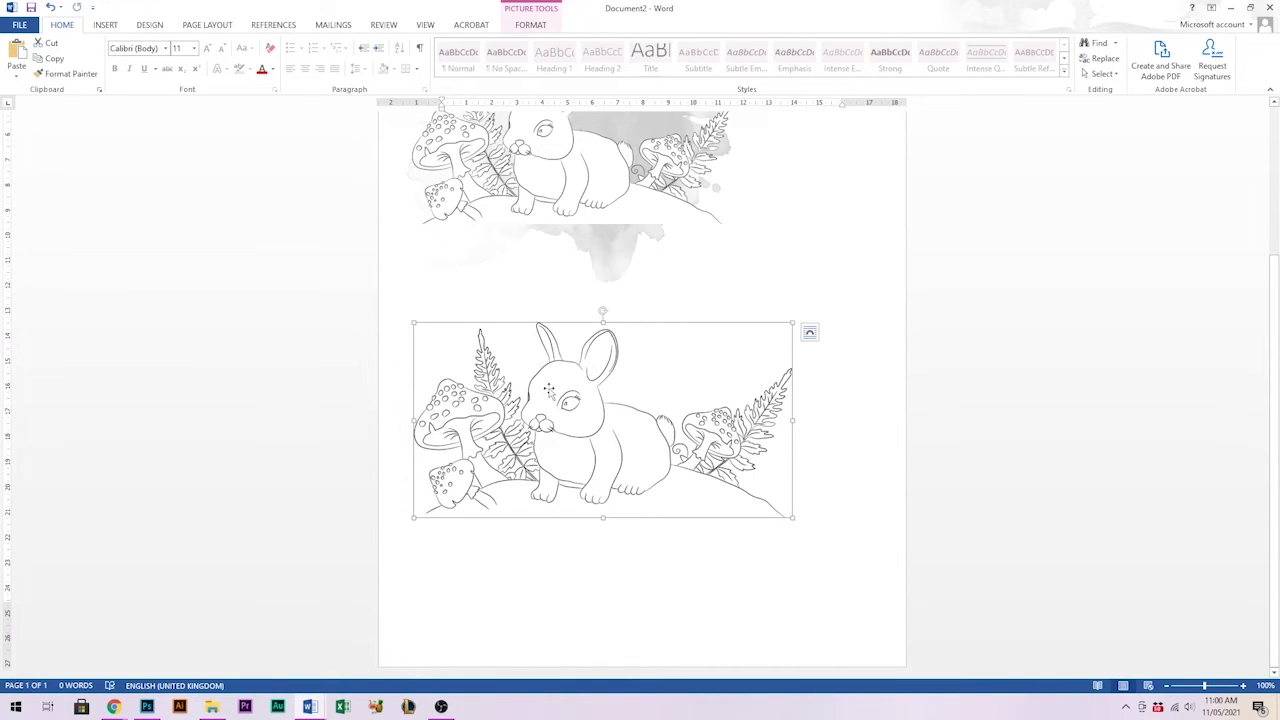
pyautogui.doubleClick(549, 390)
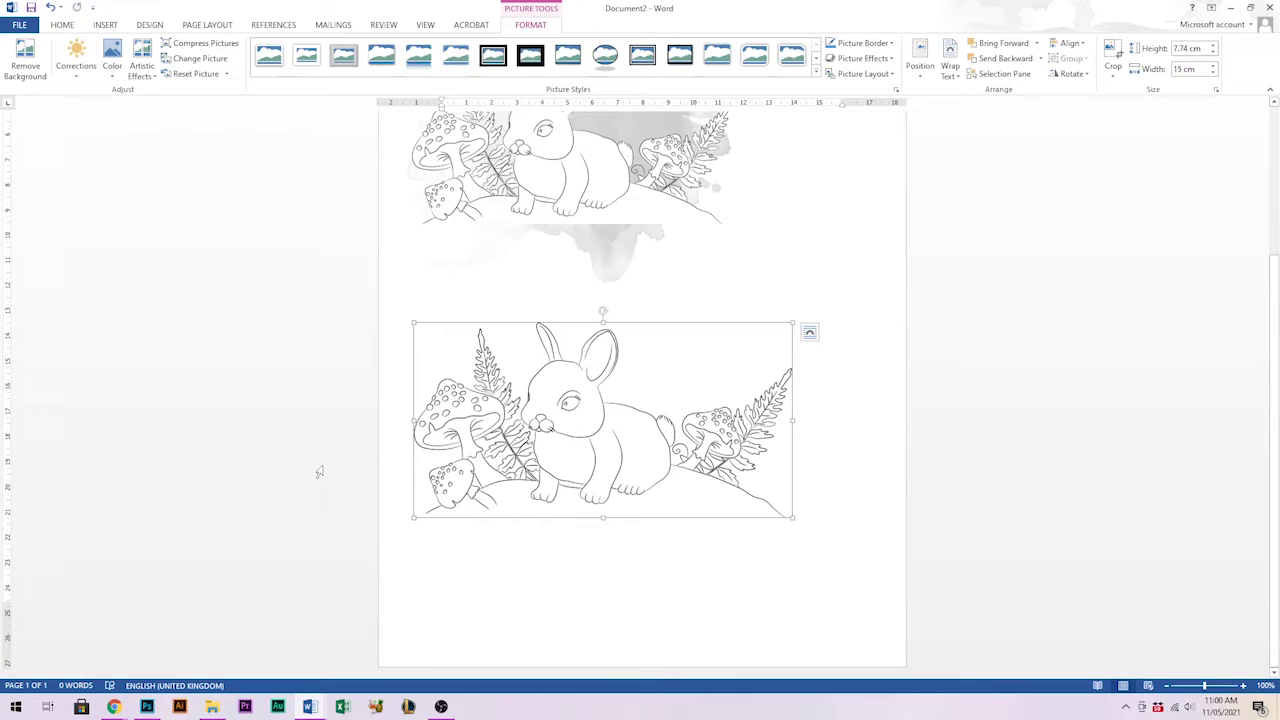
pyautogui.click(26, 68)
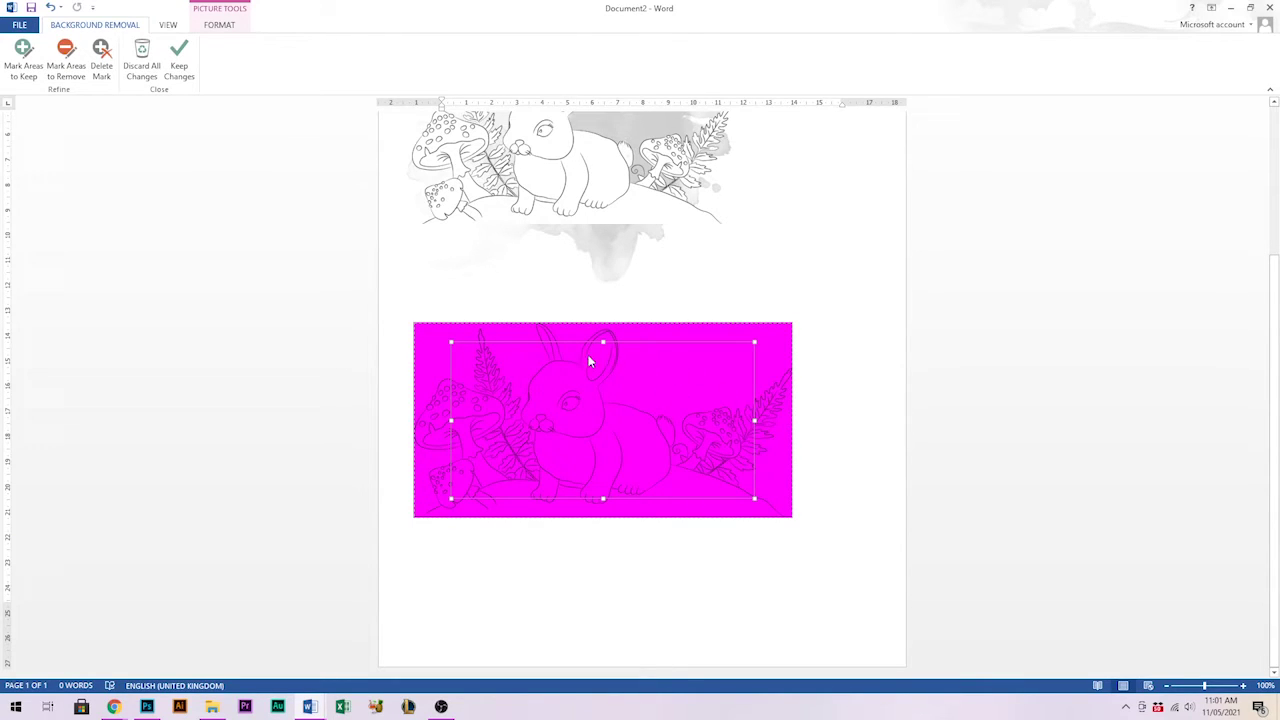
pyautogui.click(179, 57)
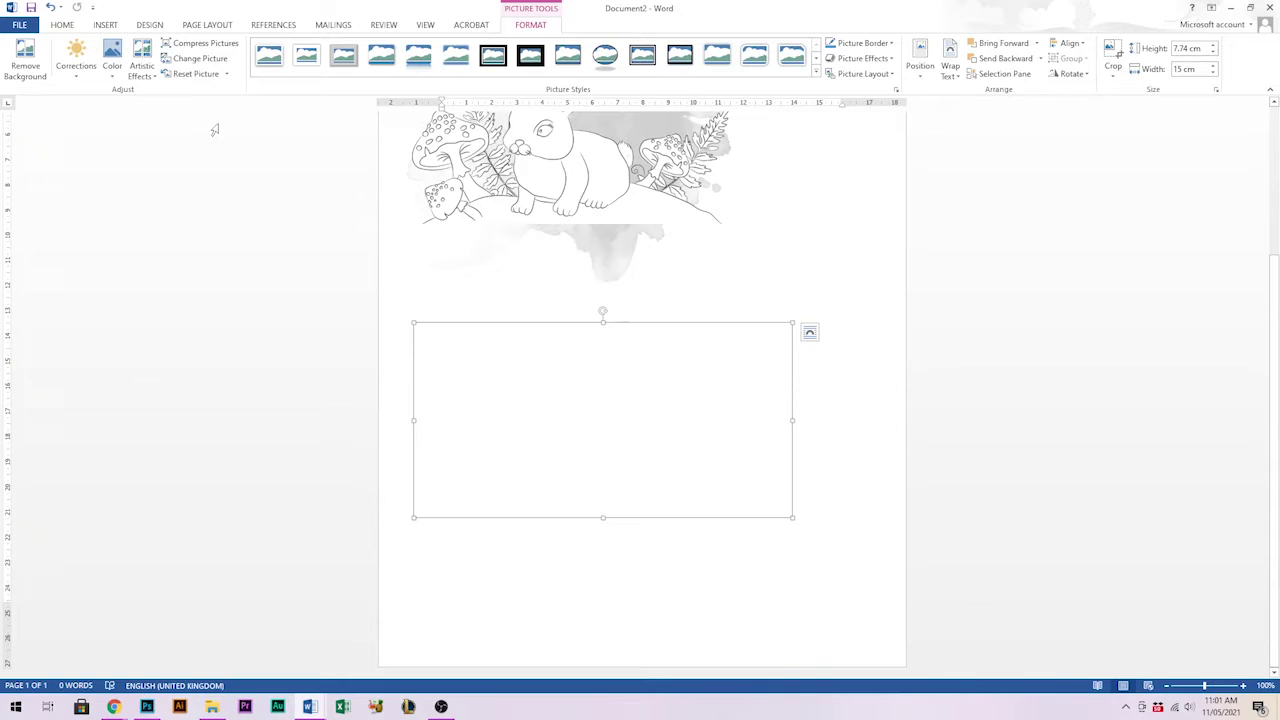
pyautogui.hotkey('ctrl', 'z')
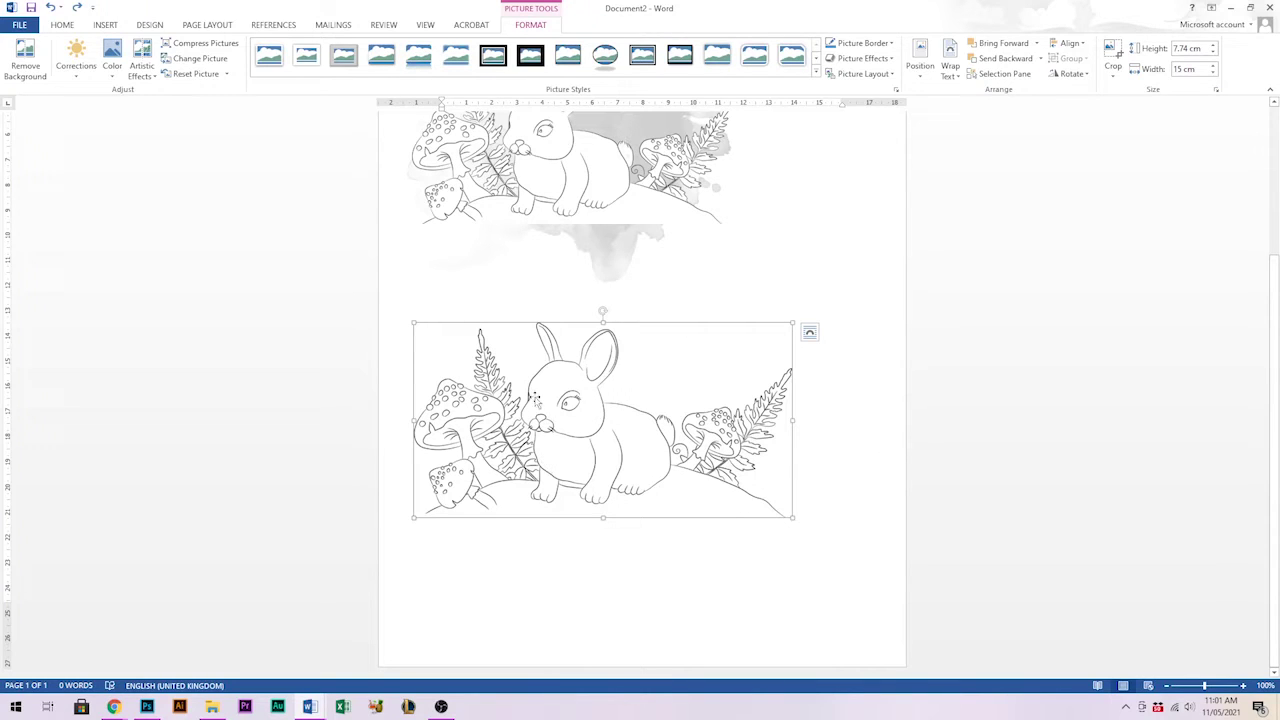
# Mark the bunny's head and ear to keep, then discard all marks and restart Remove Background
pyautogui.click(25, 58)
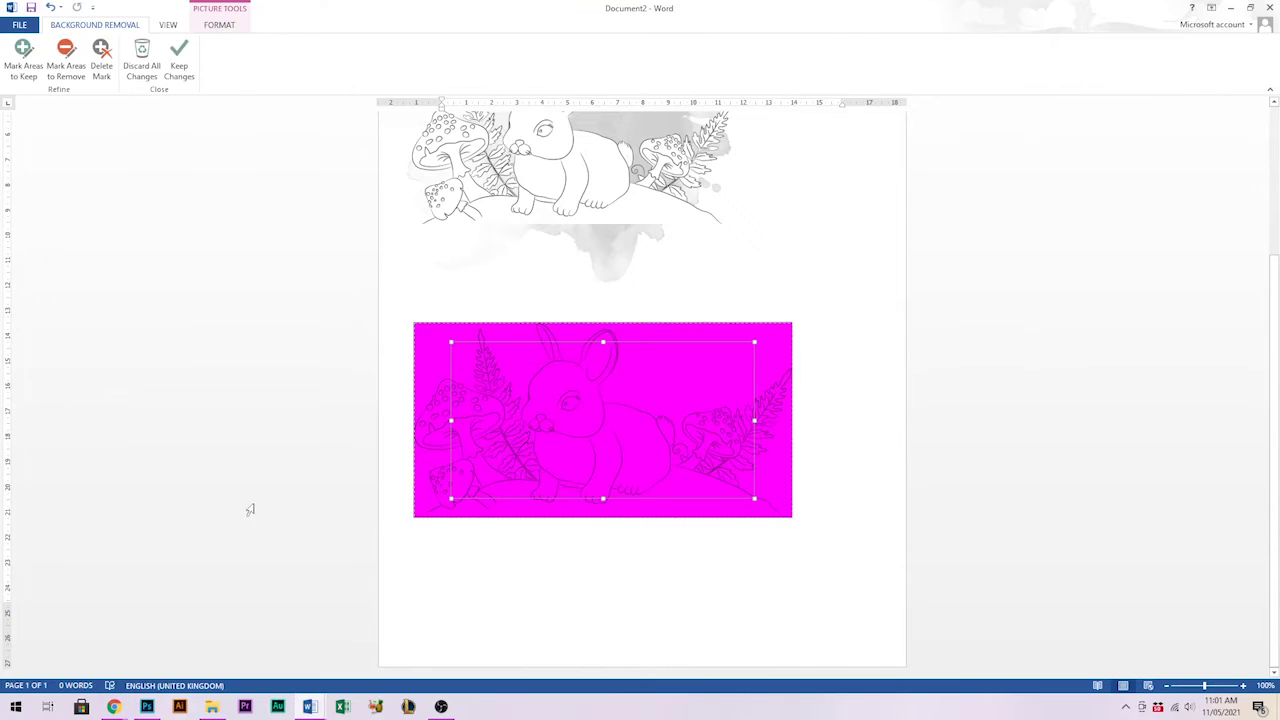
pyautogui.click(23, 55)
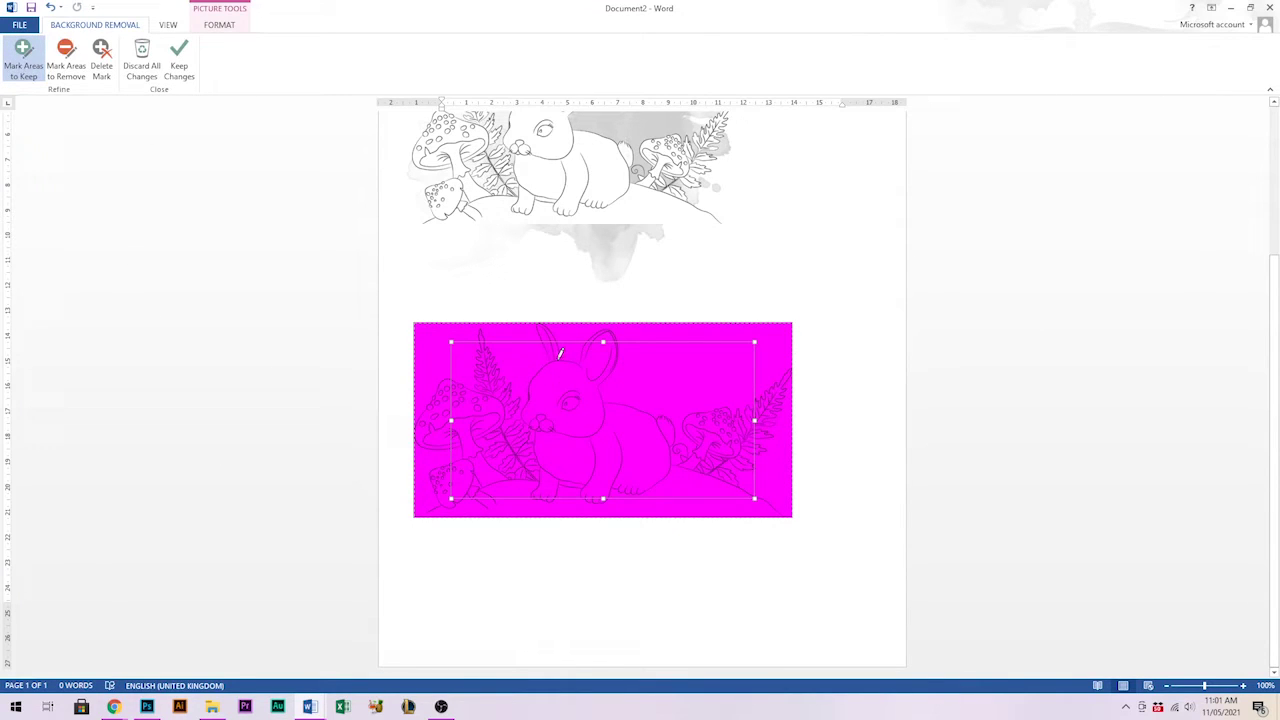
pyautogui.moveTo(563, 408)
pyautogui.mouseDown()
pyautogui.moveTo(565, 433)
pyautogui.moveTo(648, 468)
pyautogui.mouseUp()
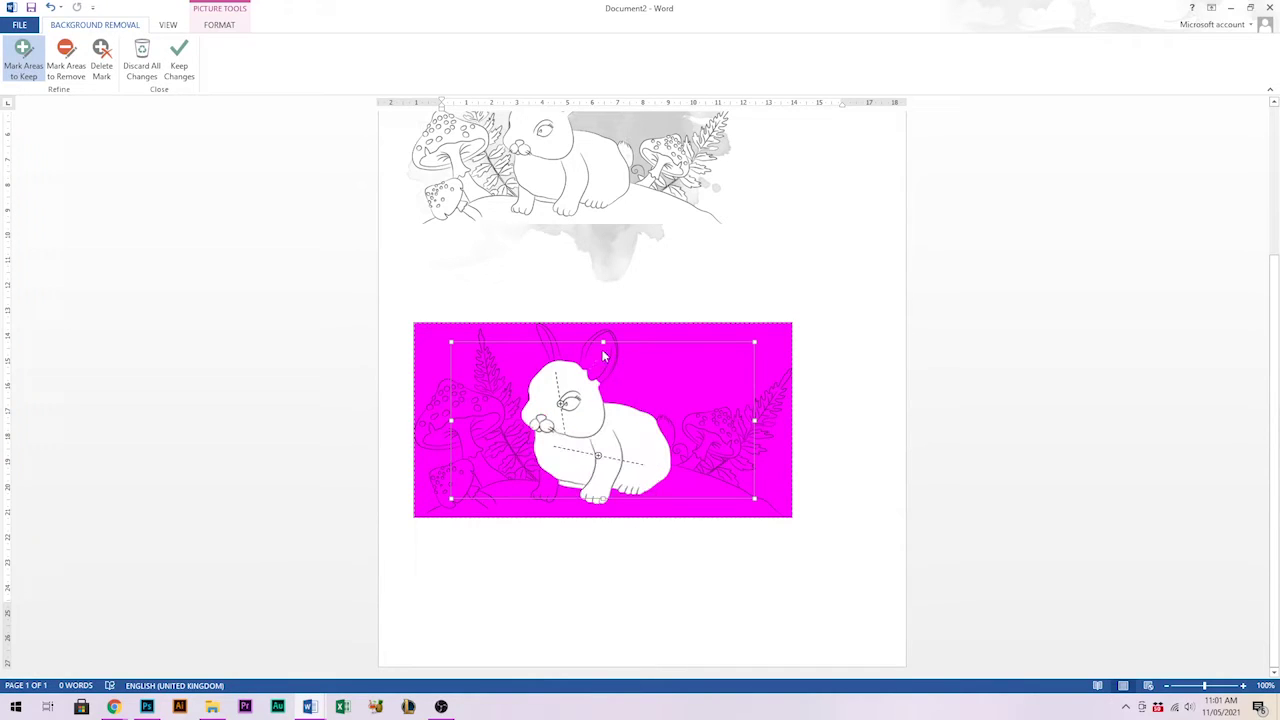
pyautogui.moveTo(605, 345); pyautogui.dragTo(598, 357)
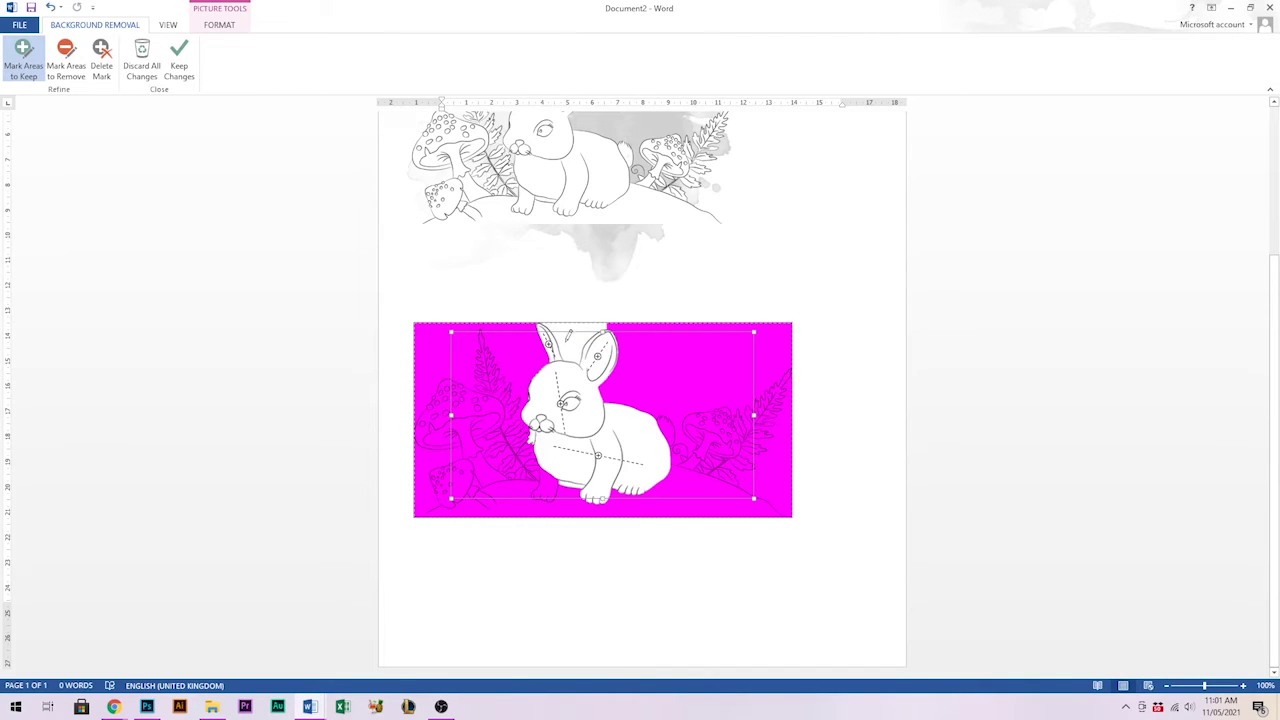
pyautogui.click(66, 62)
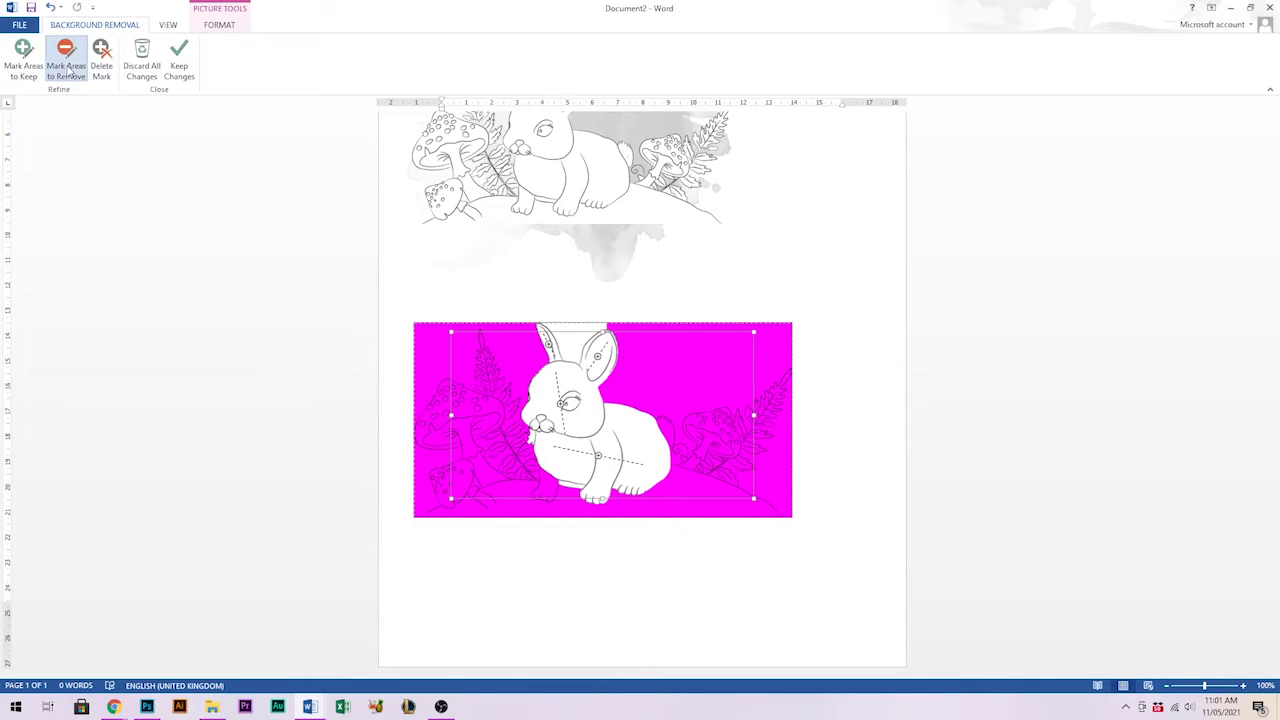
pyautogui.click(574, 333)
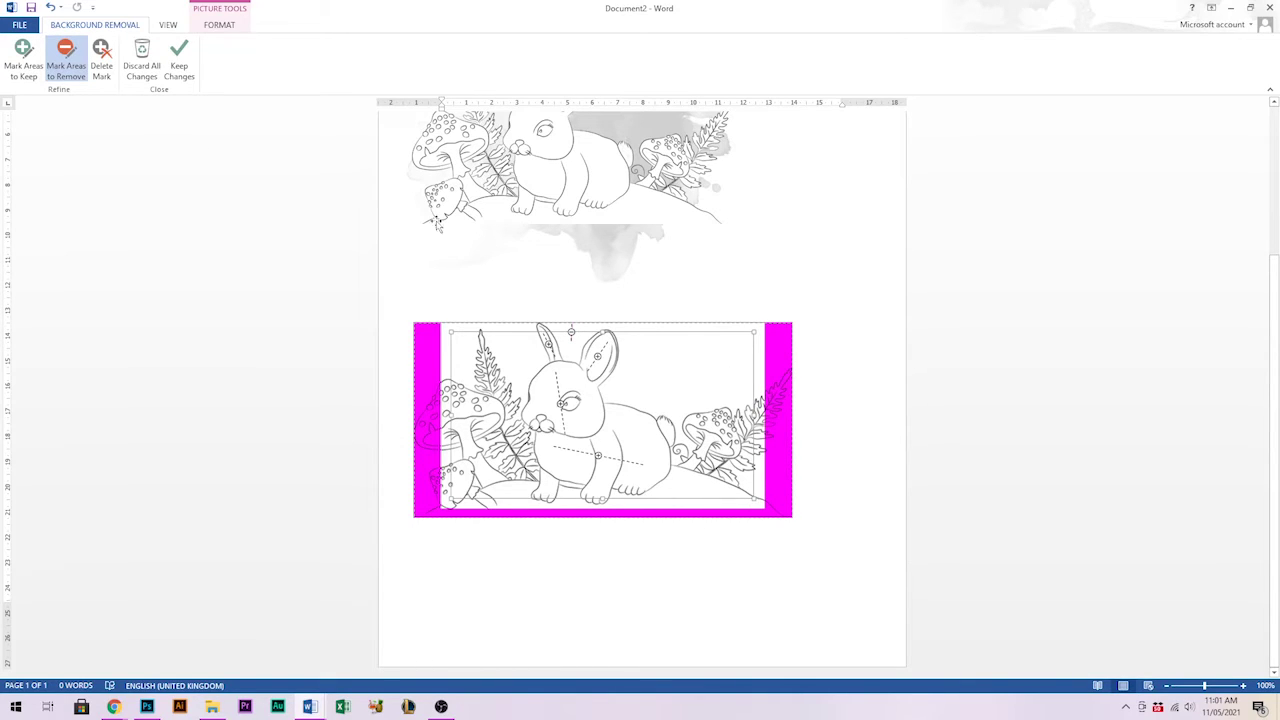
pyautogui.moveTo(648, 386); pyautogui.dragTo(669, 350)
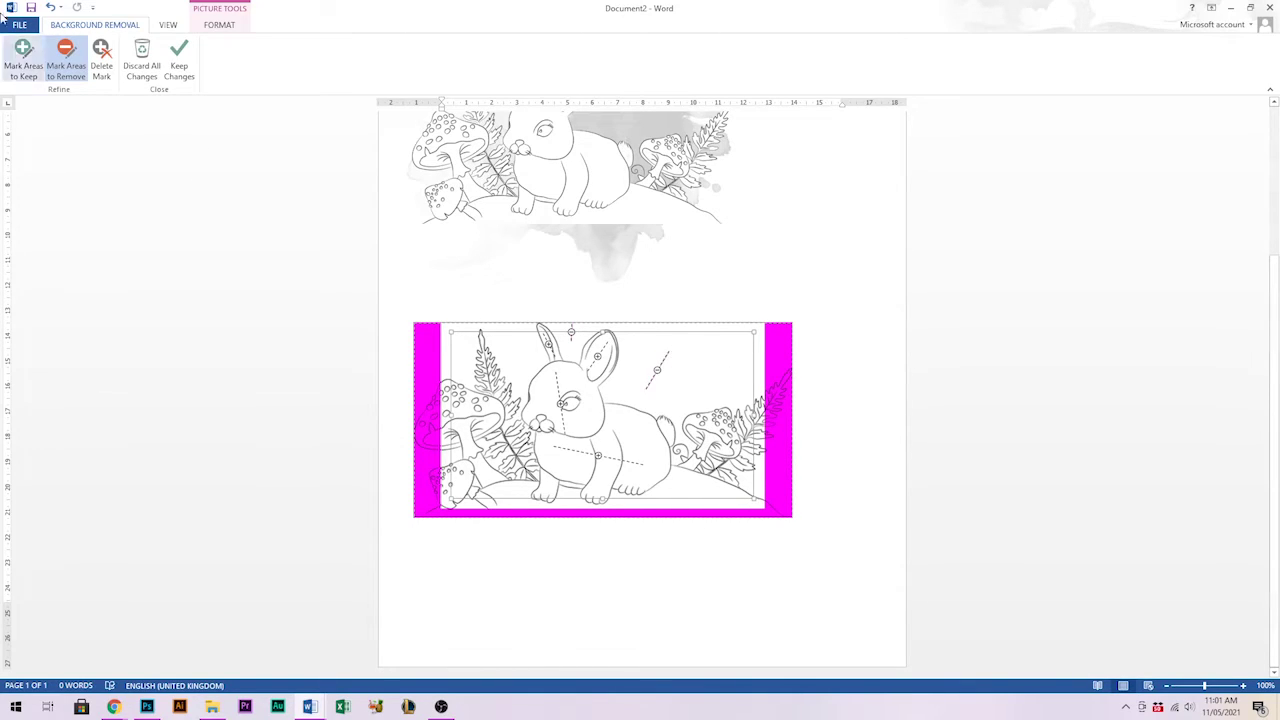
pyautogui.click(141, 66)
pyautogui.click(27, 72)
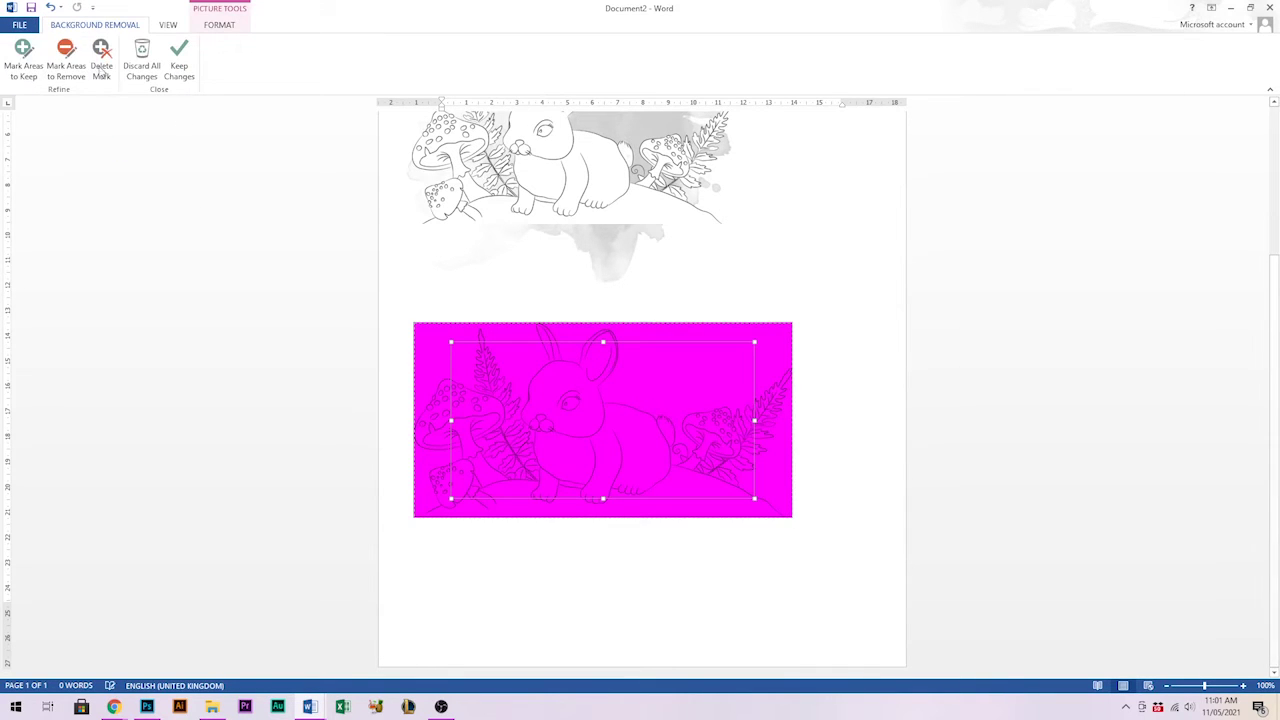
# Keep the rabbit's body, nose, left mushroom and fern, and apply the background removal
pyautogui.click(23, 60)
pyautogui.moveTo(575, 464); pyautogui.dragTo(645, 463)
pyautogui.click(541, 426)
pyautogui.moveTo(471, 391); pyautogui.dragTo(465, 441)
pyautogui.click(483, 473)
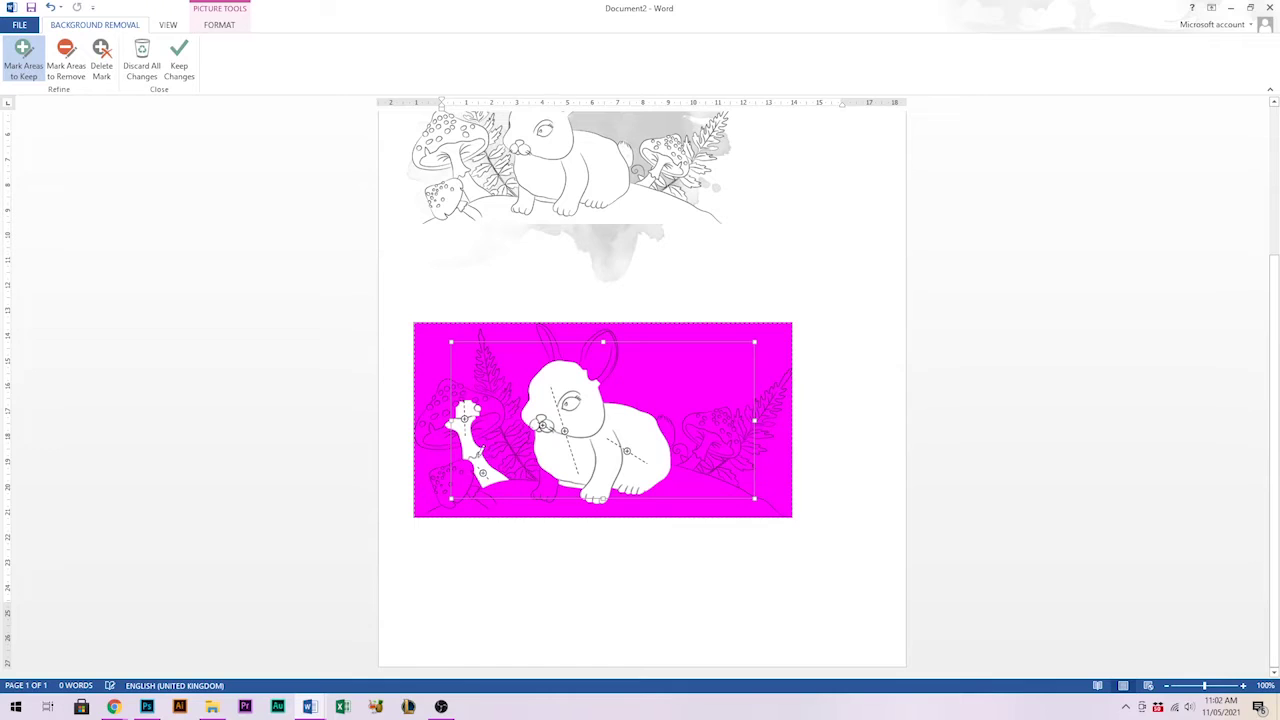
pyautogui.click(437, 418)
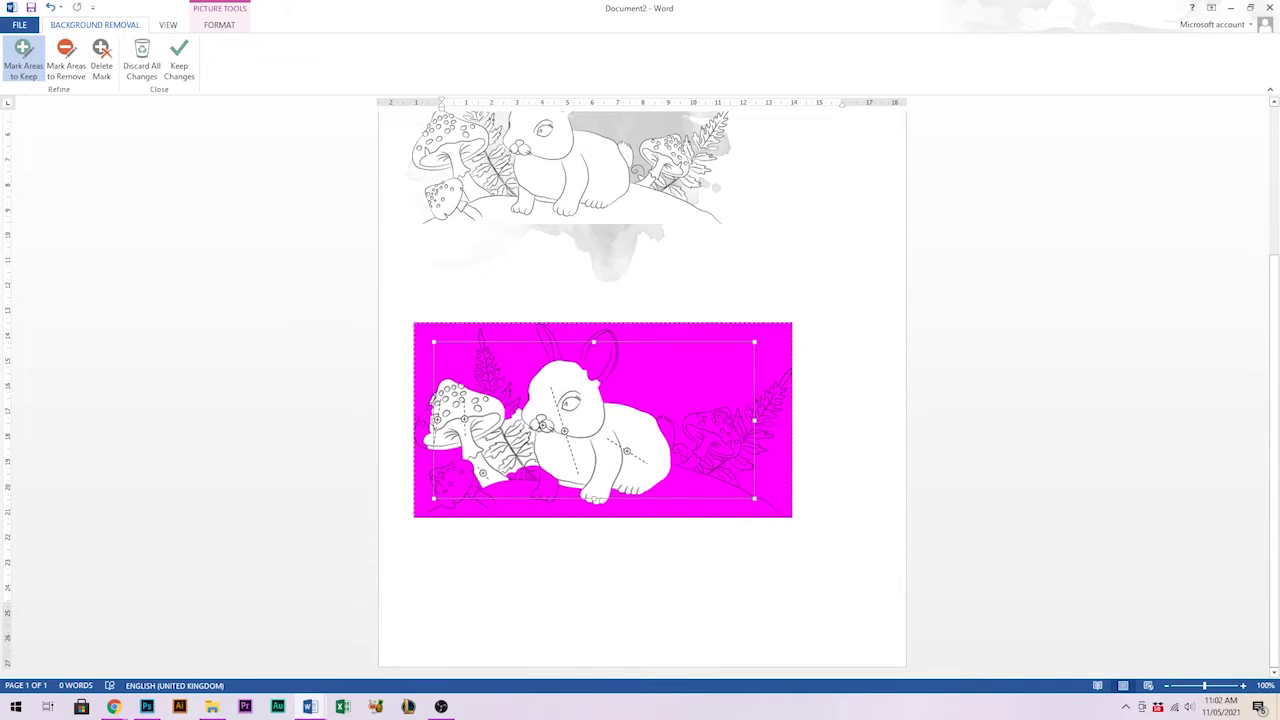
pyautogui.click(423, 423)
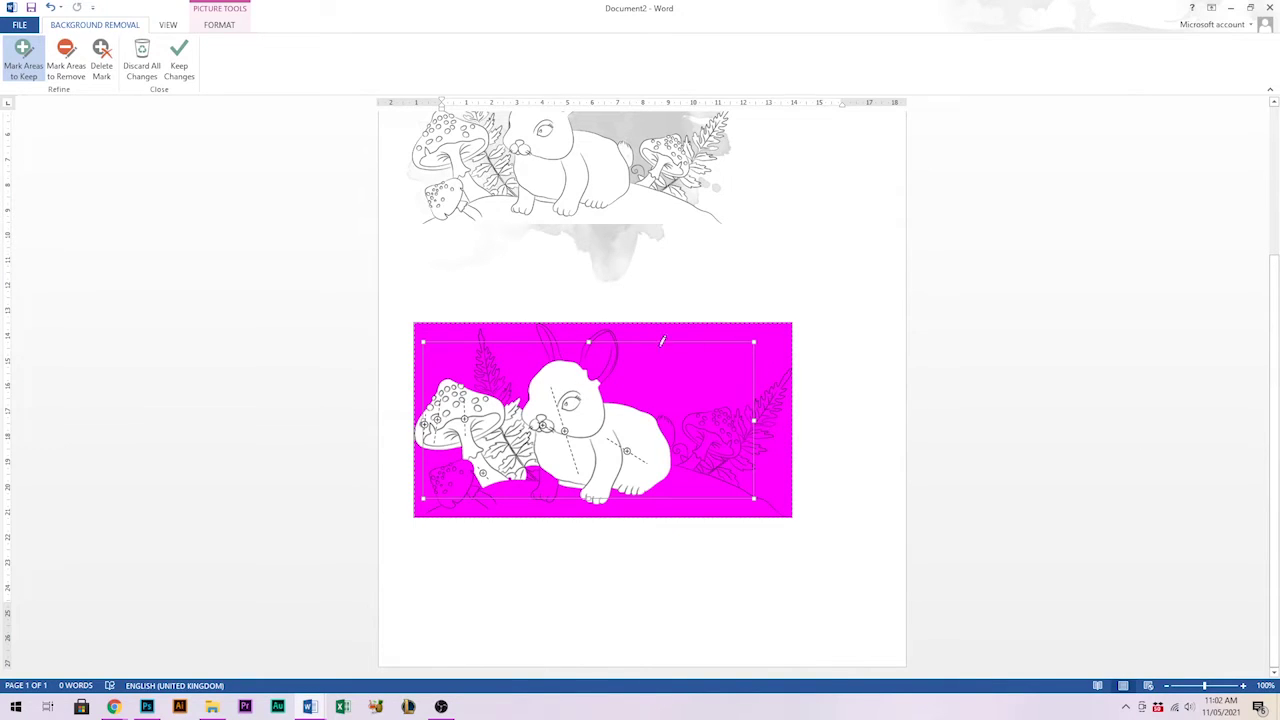
pyautogui.click(179, 70)
pyautogui.click(639, 552)
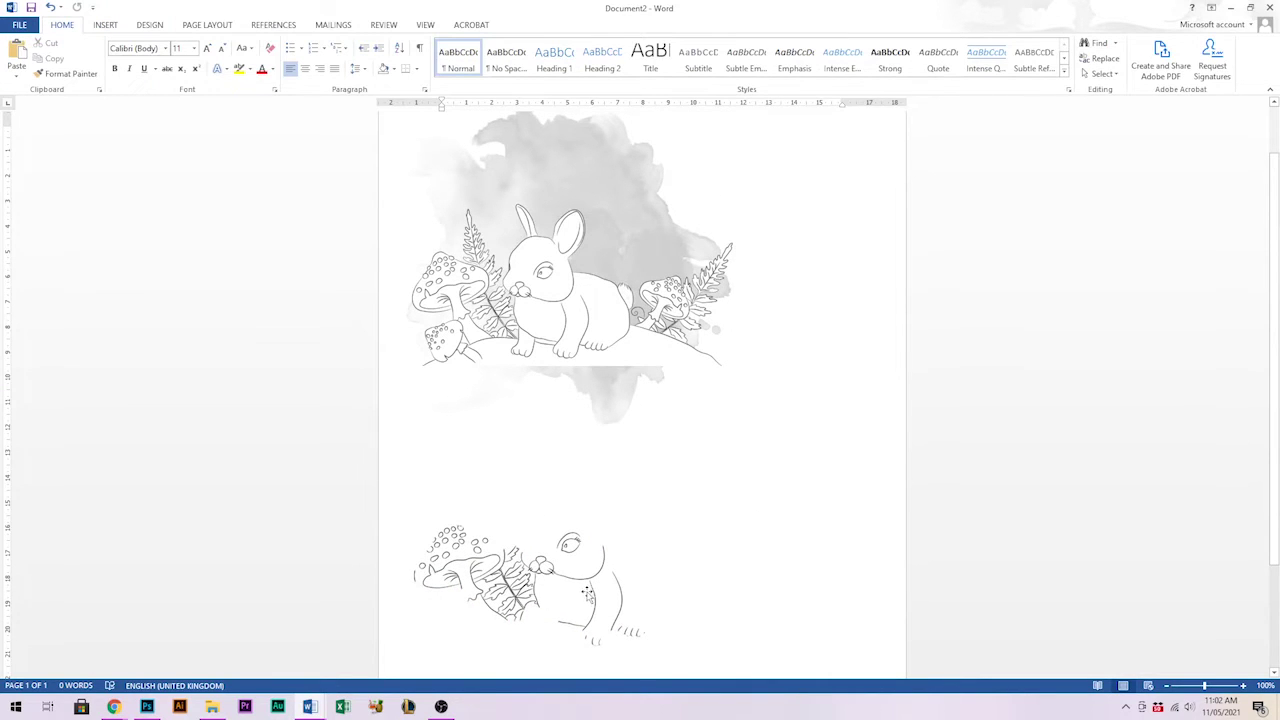
# Delete the cut-out bunny picture and set the full bunny JPG line drawing back on the watercolour splash
pyautogui.click(589, 592)
pyautogui.moveTo(590, 592); pyautogui.dragTo(520, 638)
pyautogui.moveTo(612, 185); pyautogui.dragTo(604, 268)
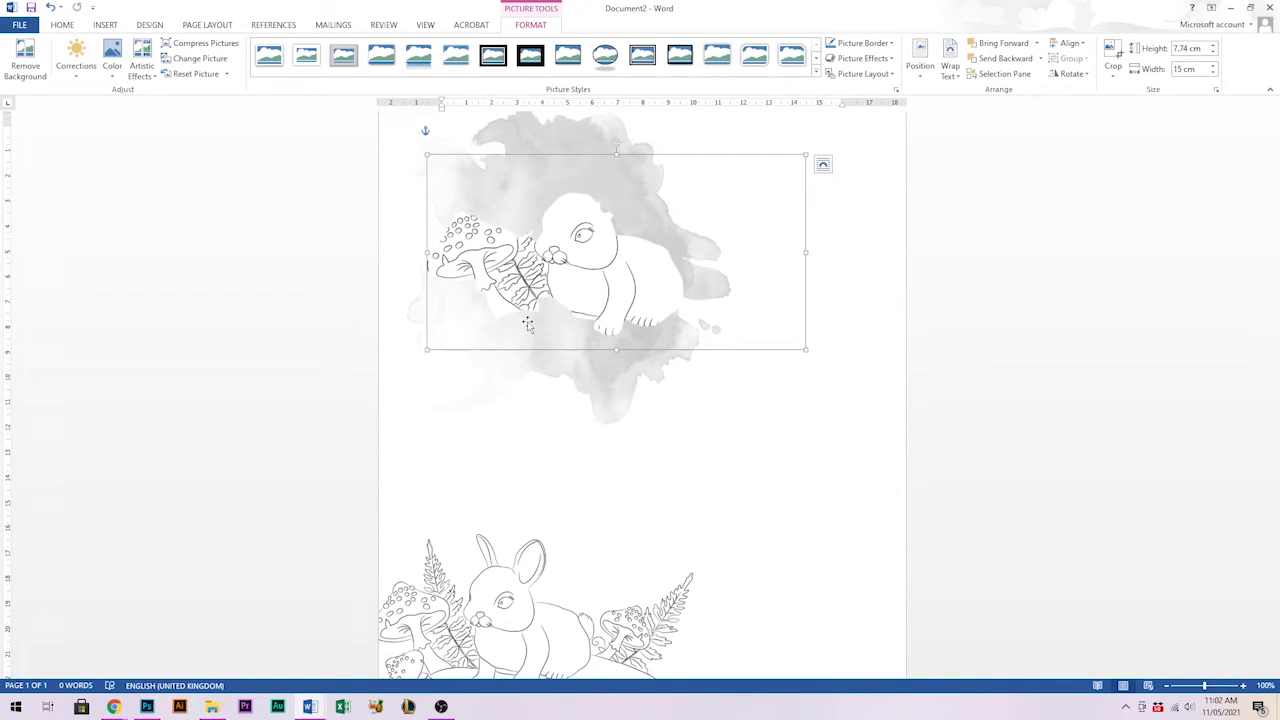
pyautogui.press('Delete')
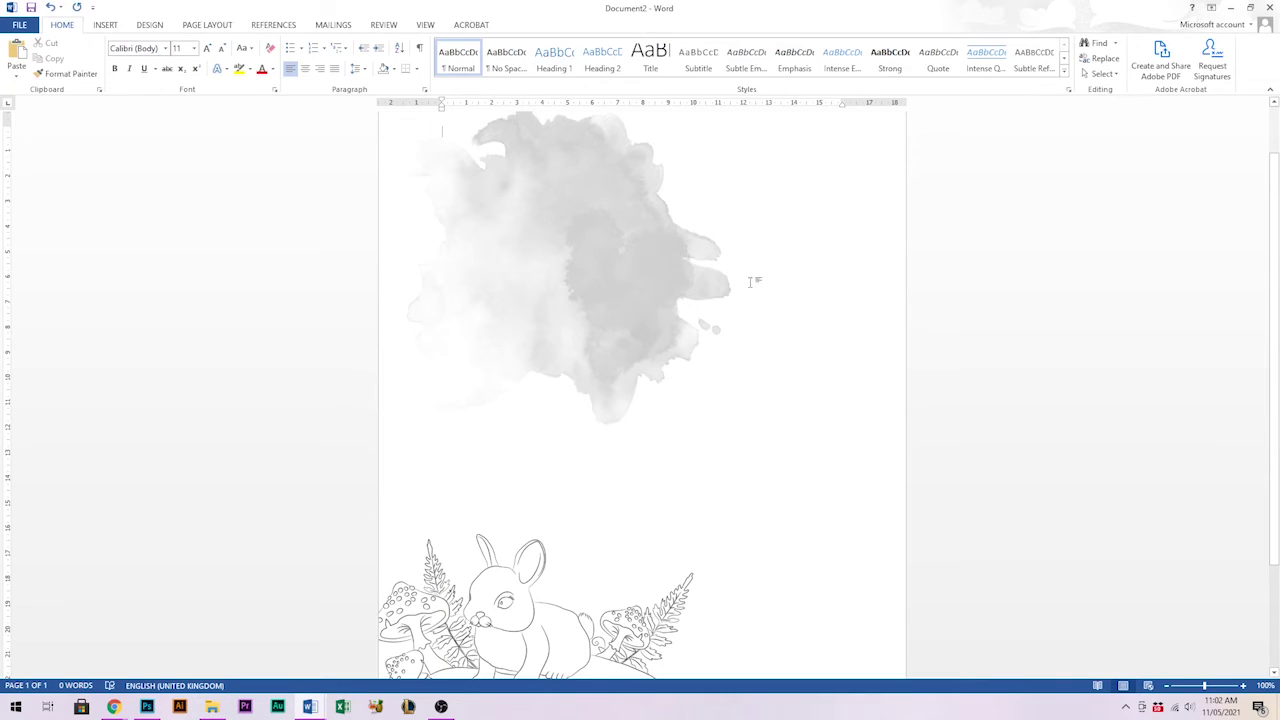
pyautogui.moveTo(527, 625); pyautogui.dragTo(559, 279)
pyautogui.click(814, 449)
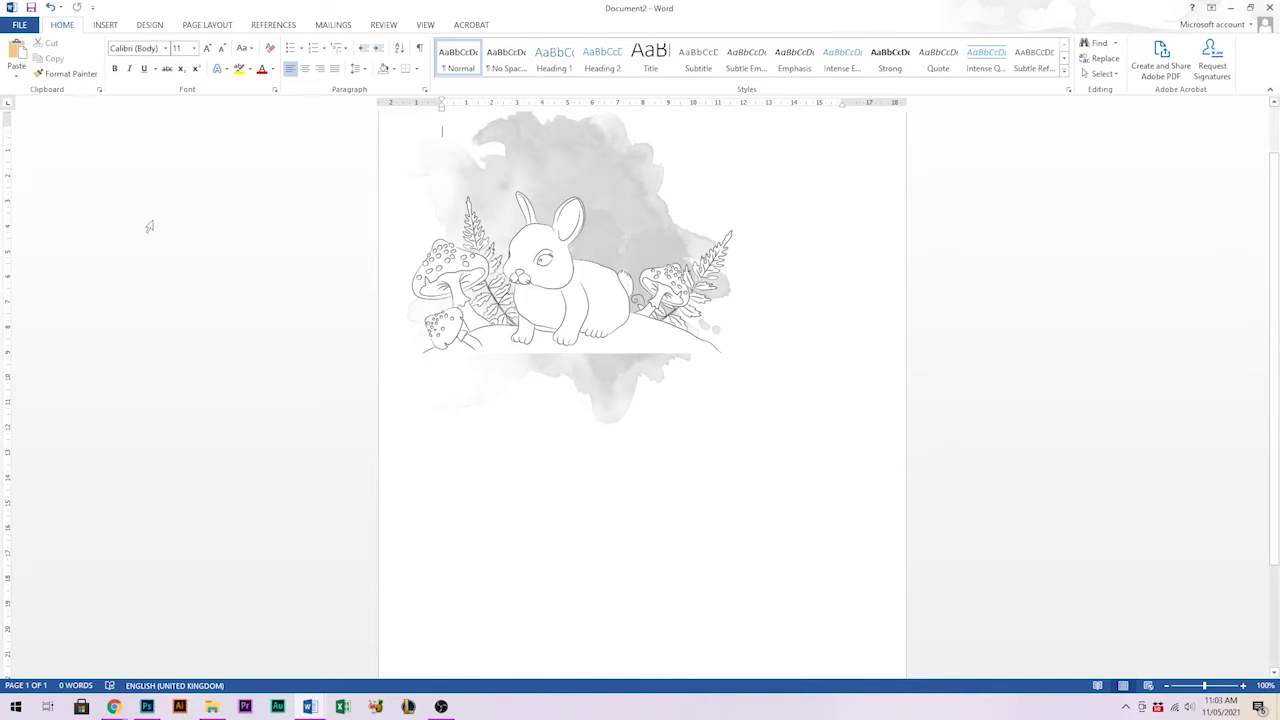
# Insert the Fairytale_wreath_08 wreath picture into the document
pyautogui.click(105, 24)
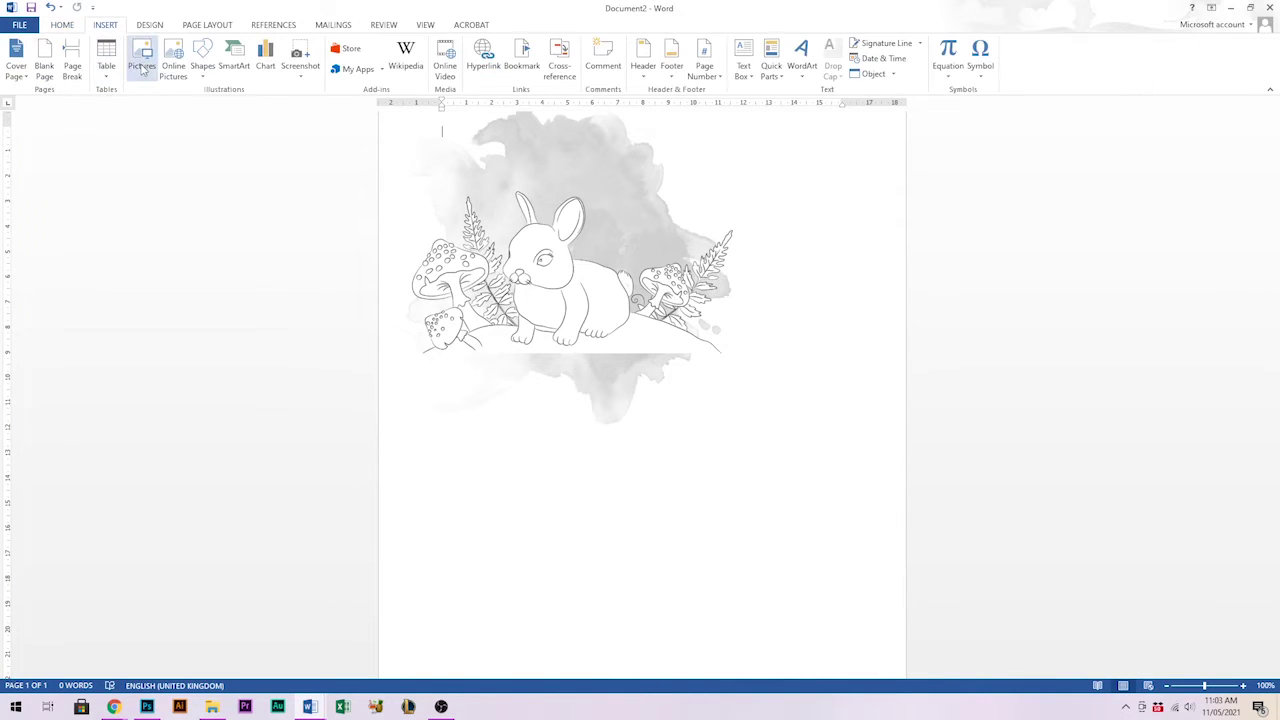
pyautogui.click(142, 66)
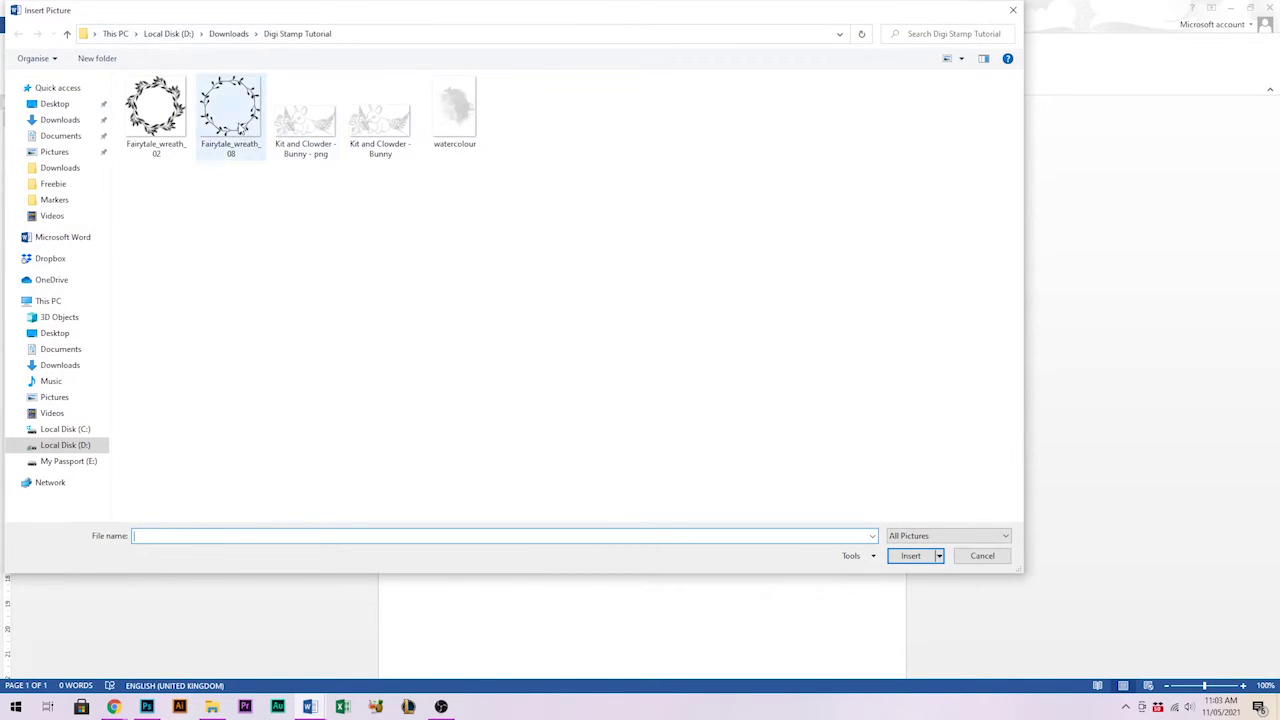
pyautogui.doubleClick(229, 125)
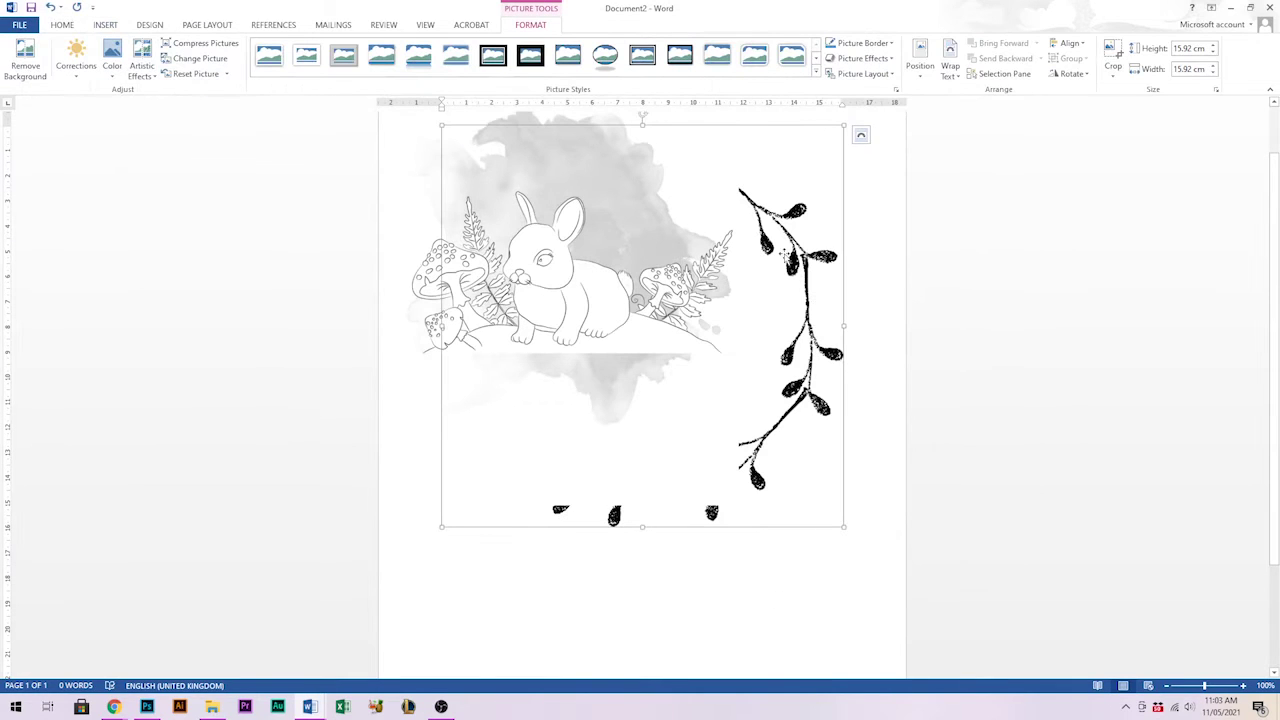
# Set the wreath picture's text wrapping to In Front of Text
pyautogui.press('F2')
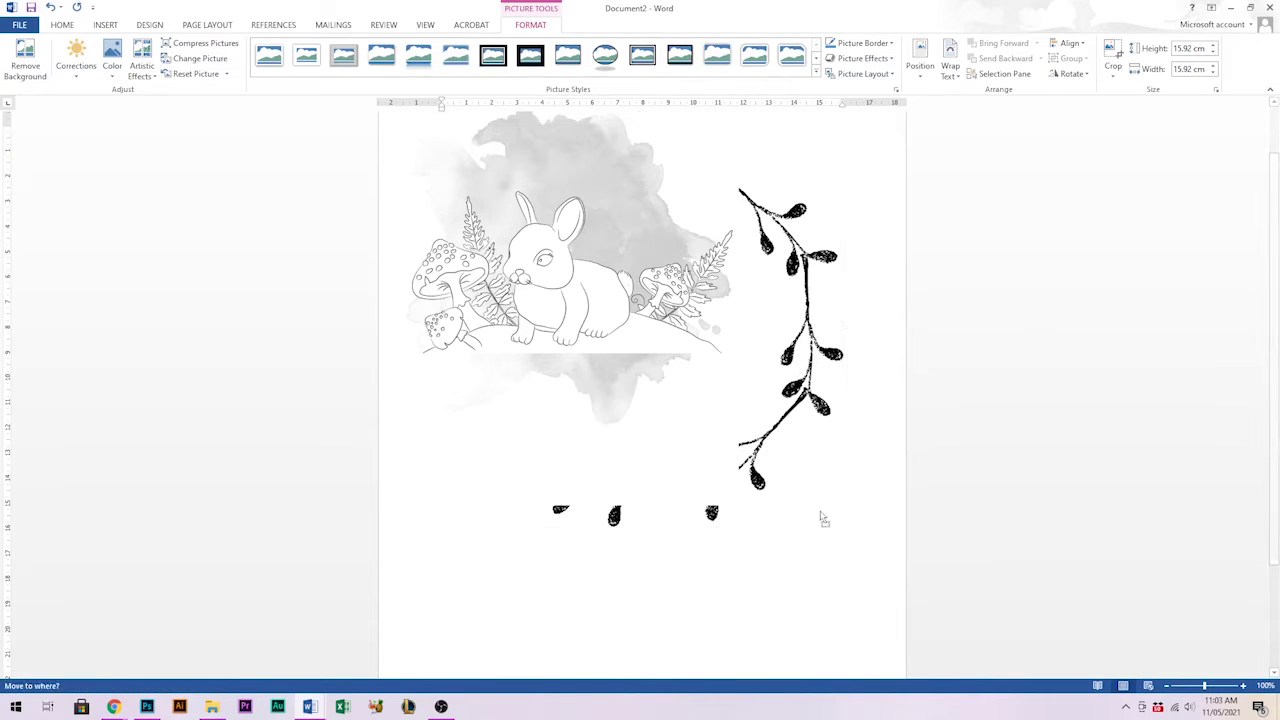
pyautogui.press('Escape')
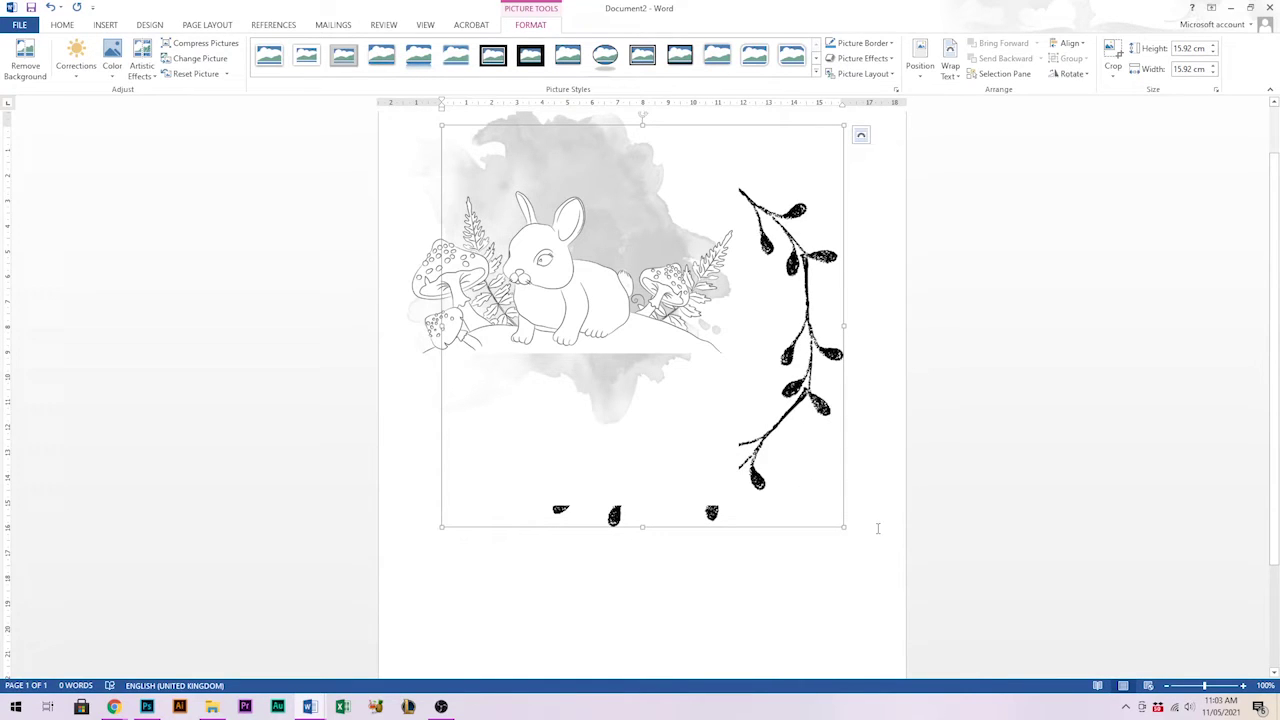
pyautogui.rightClick(776, 422)
pyautogui.moveTo(812, 630)
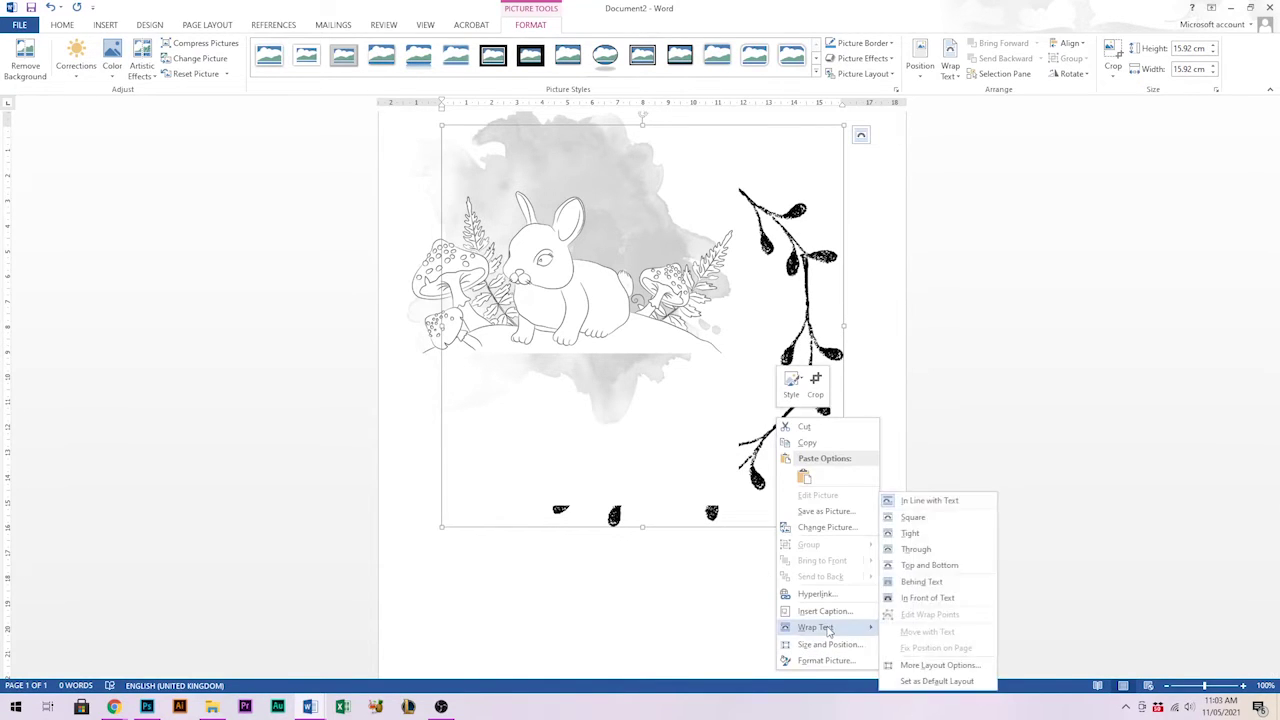
pyautogui.click(910, 598)
# Move the wreath over the bunny, shrink it to 11.85 cm square and centre it
pyautogui.click(910, 598)
pyautogui.moveTo(817, 491); pyautogui.dragTo(727, 391)
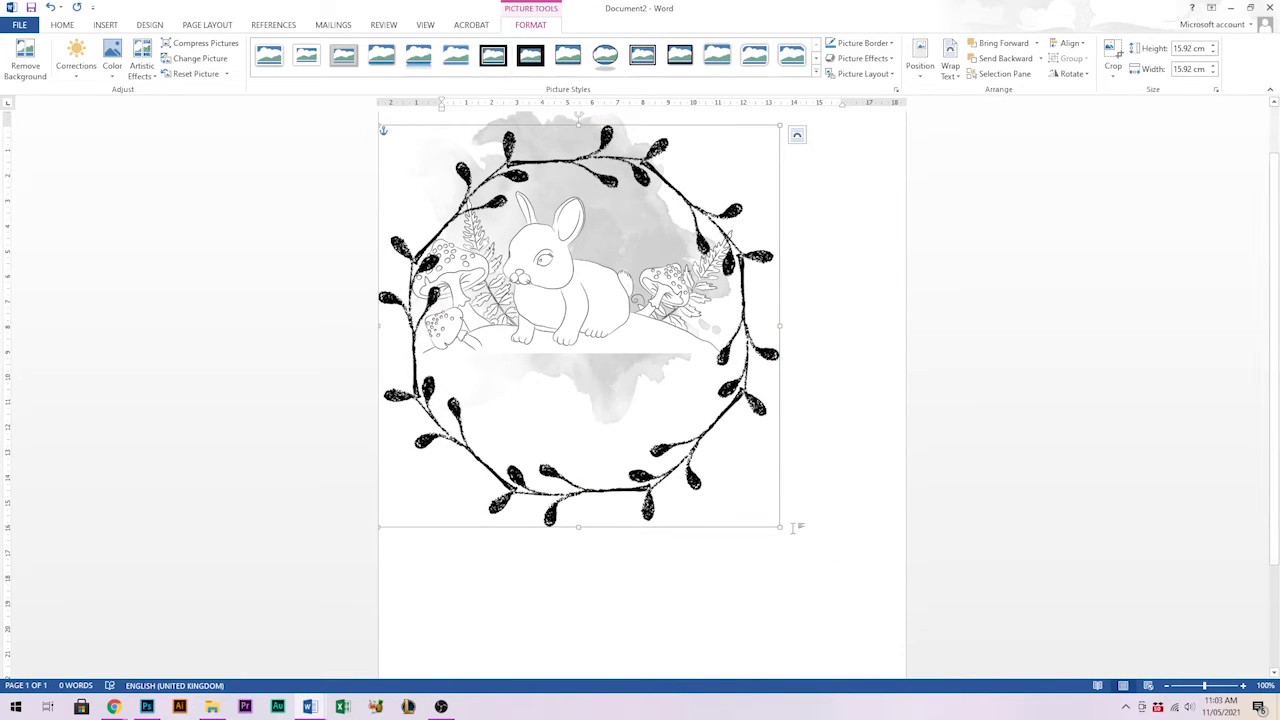
pyautogui.moveTo(777, 527); pyautogui.dragTo(677, 423)
pyautogui.press('Right')
pyautogui.press('Right')
pyautogui.press('Right')
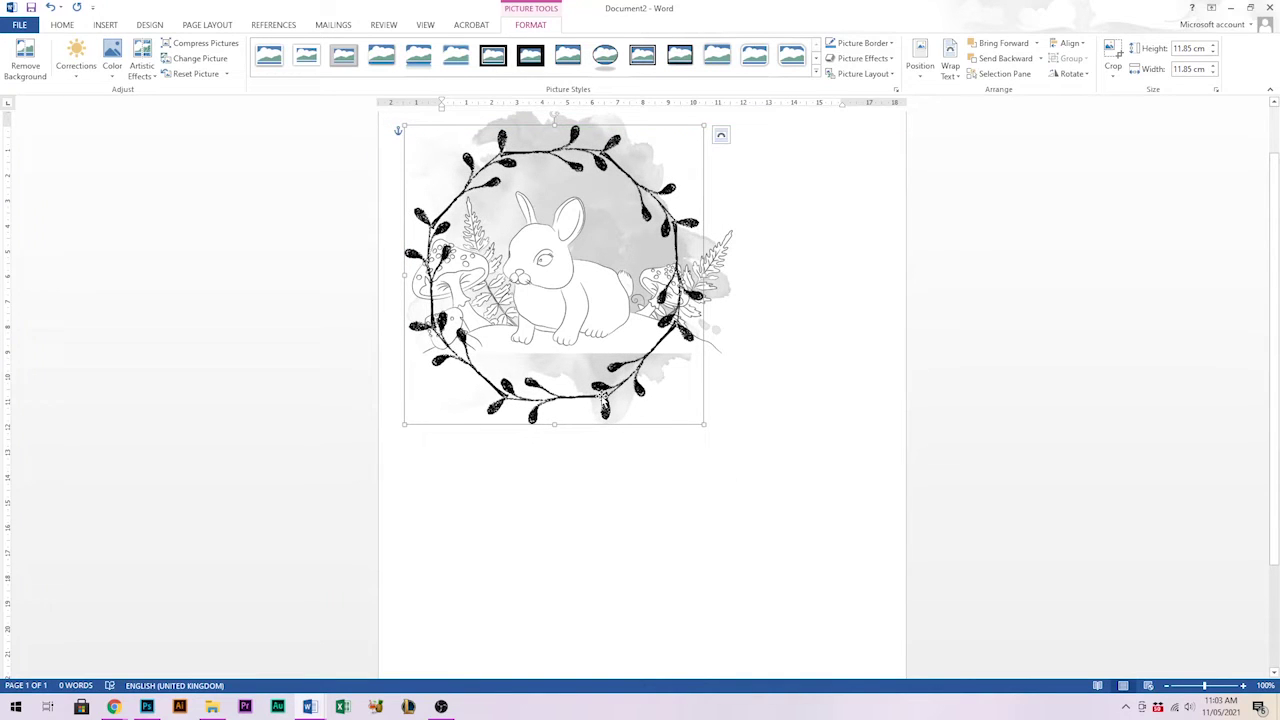
pyautogui.scroll(2, 651, 486)
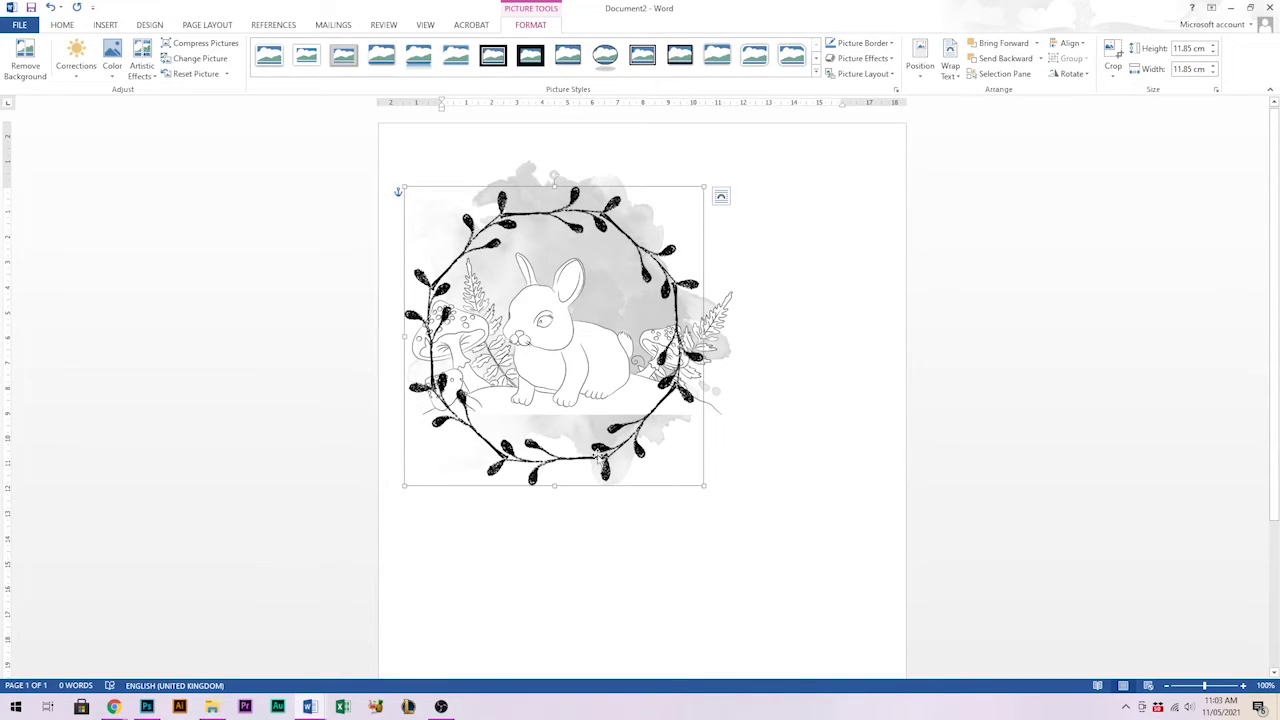
# Layer the wreath one level behind the bunny picture using Send Backward
pyautogui.rightClick(606, 460)
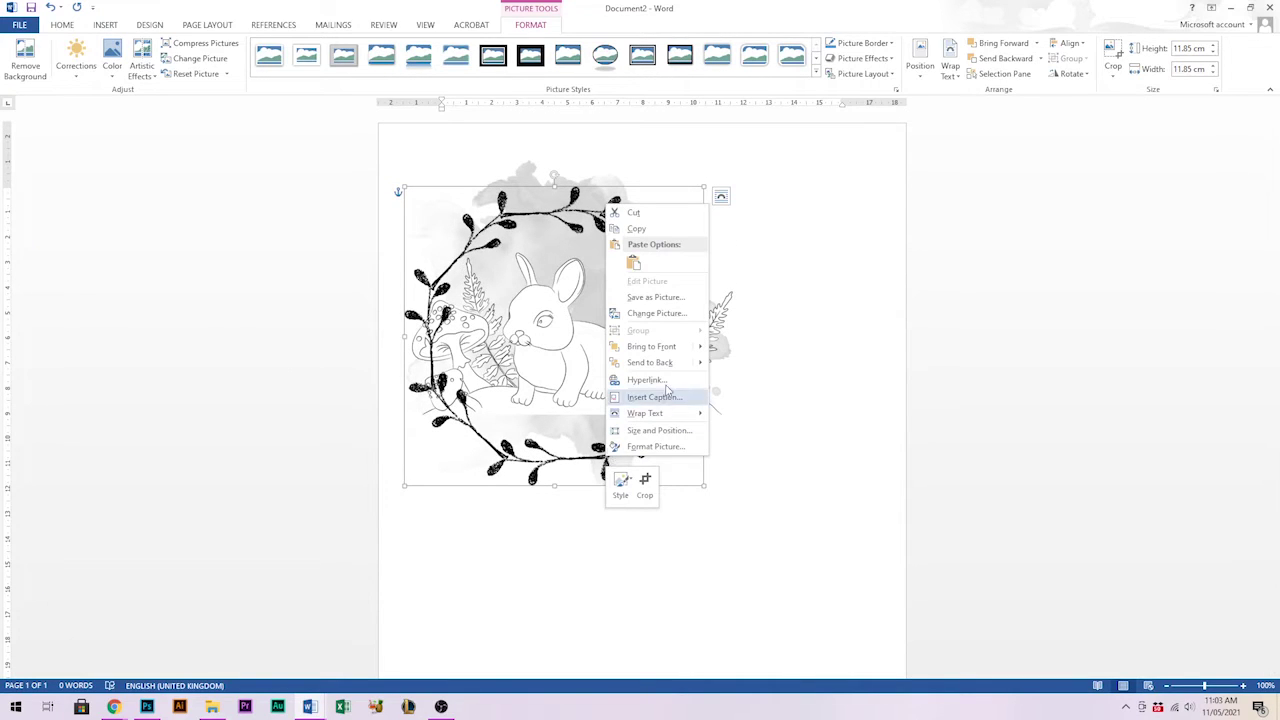
pyautogui.moveTo(661, 368)
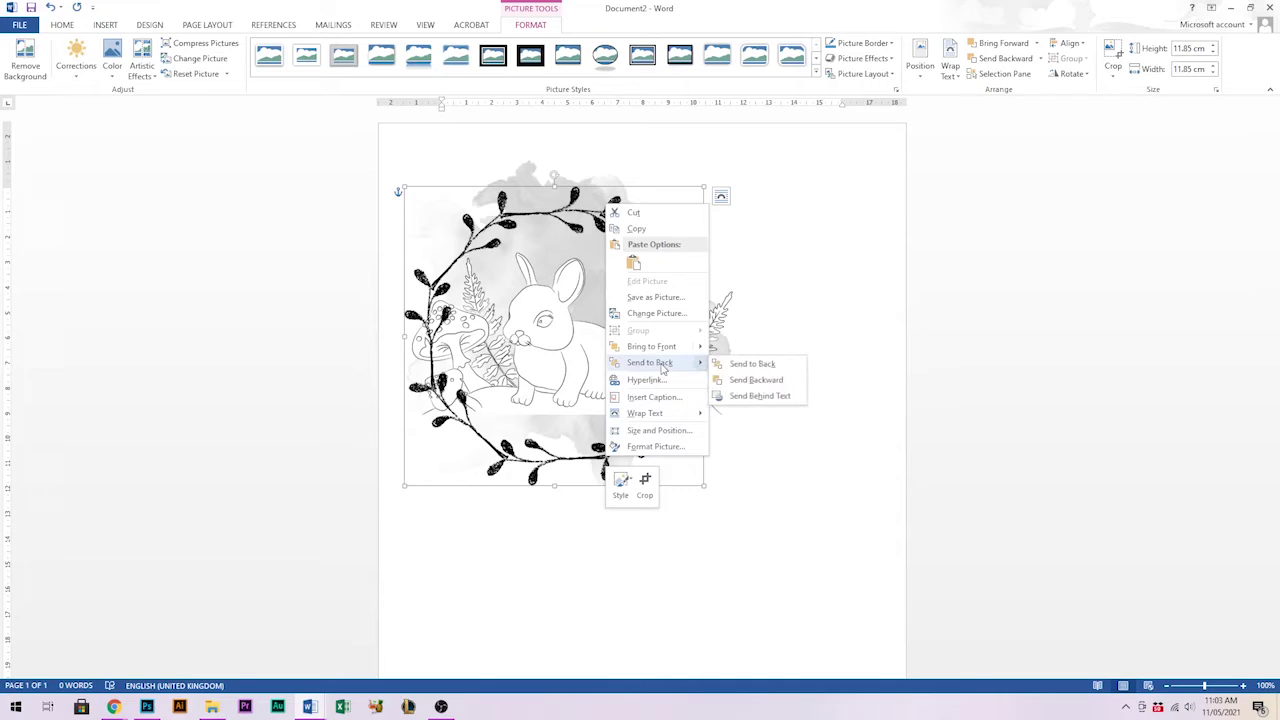
pyautogui.click(752, 364)
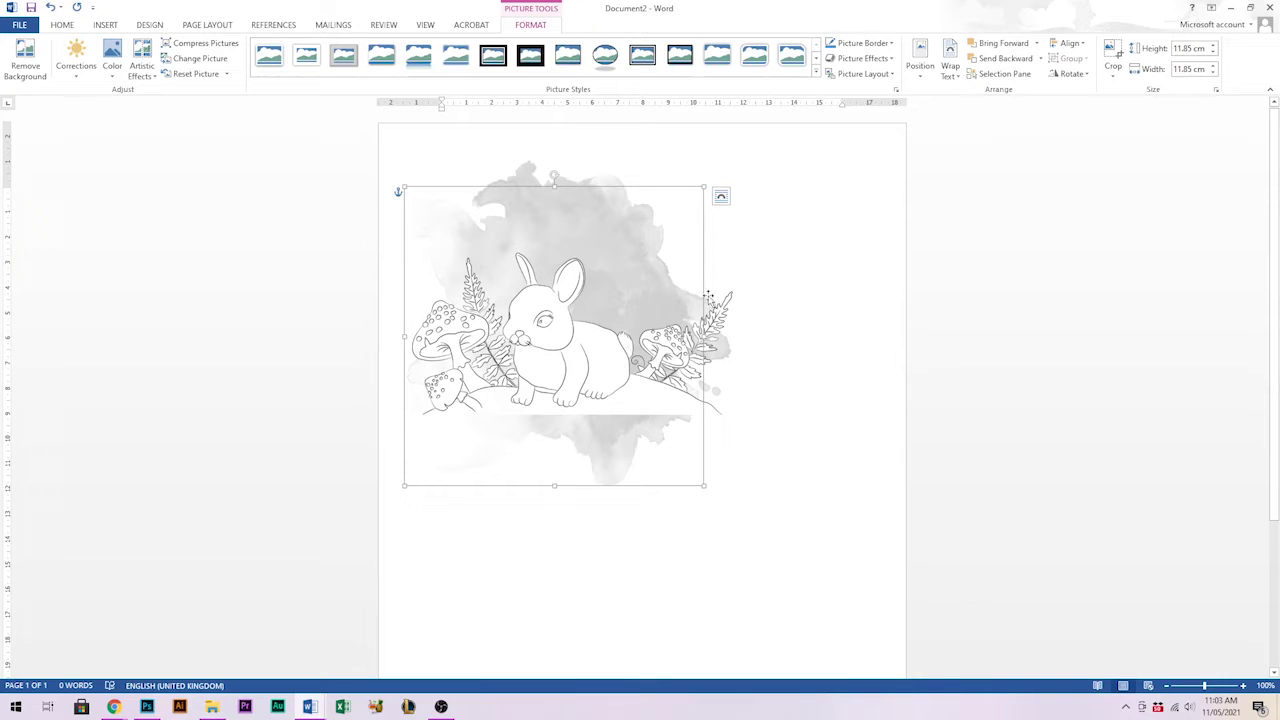
pyautogui.hotkey('ctrl', 'z')
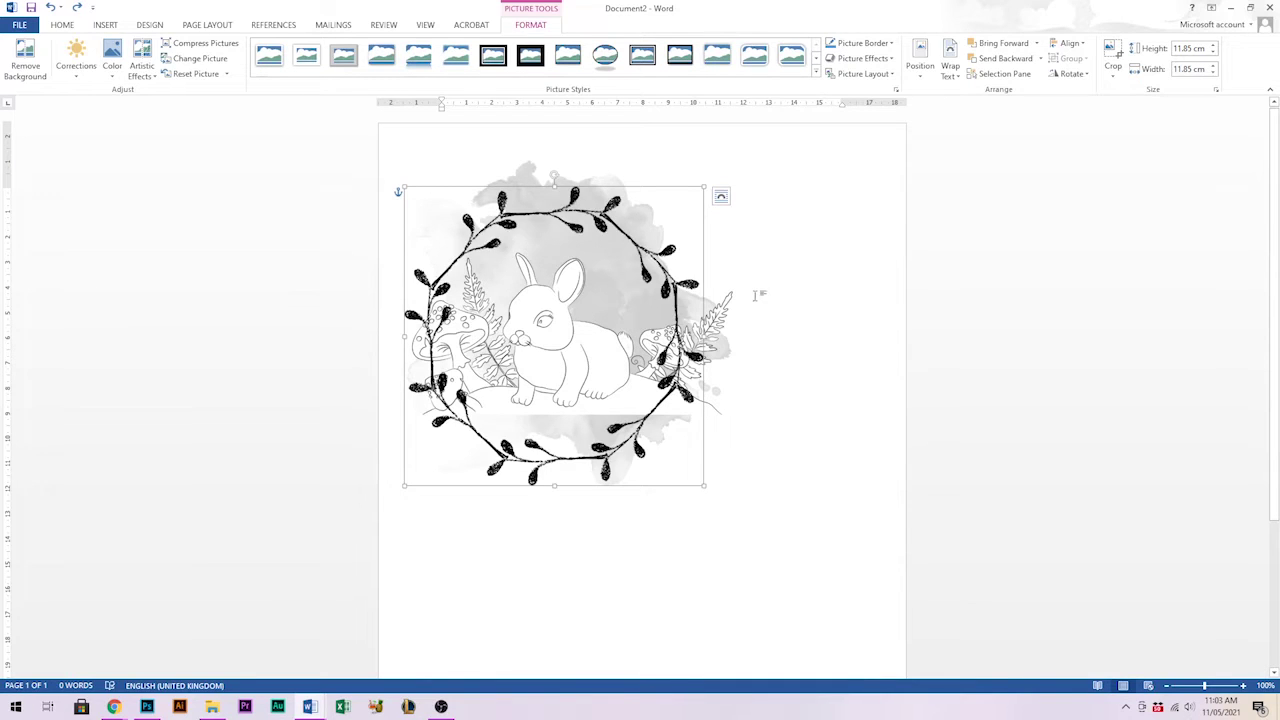
pyautogui.rightClick(665, 291)
pyautogui.moveTo(722, 455)
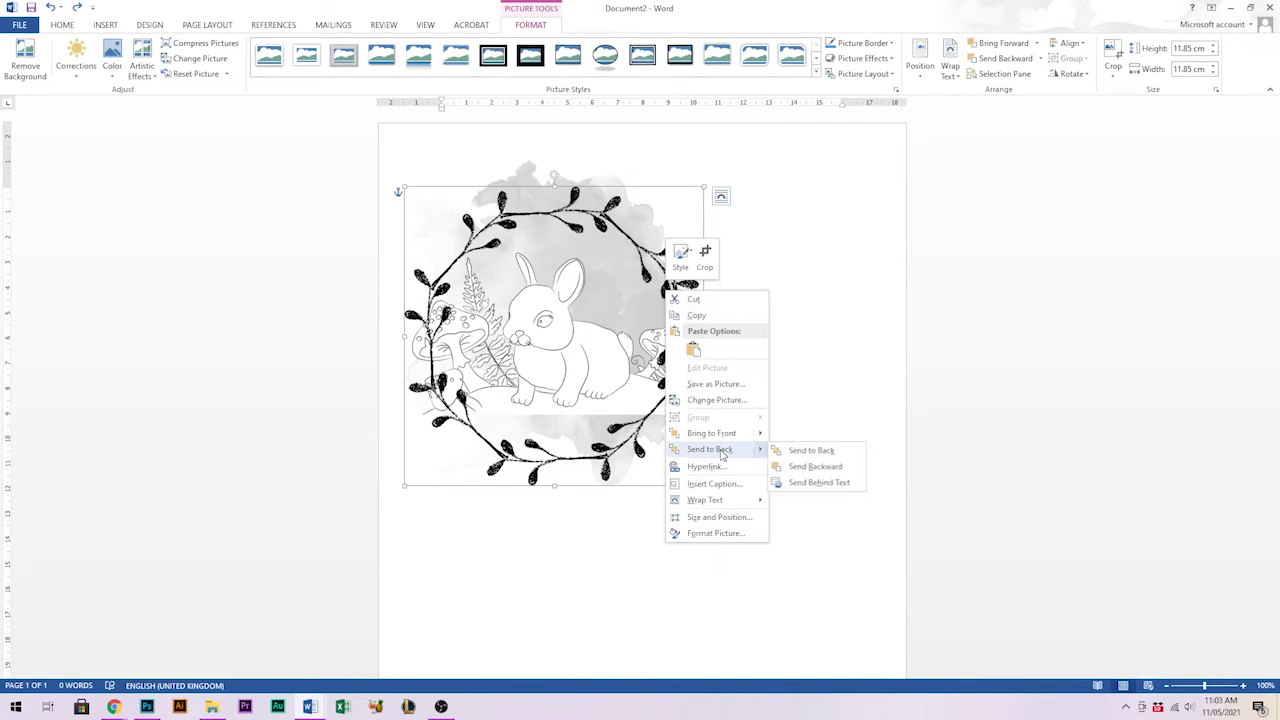
pyautogui.click(816, 466)
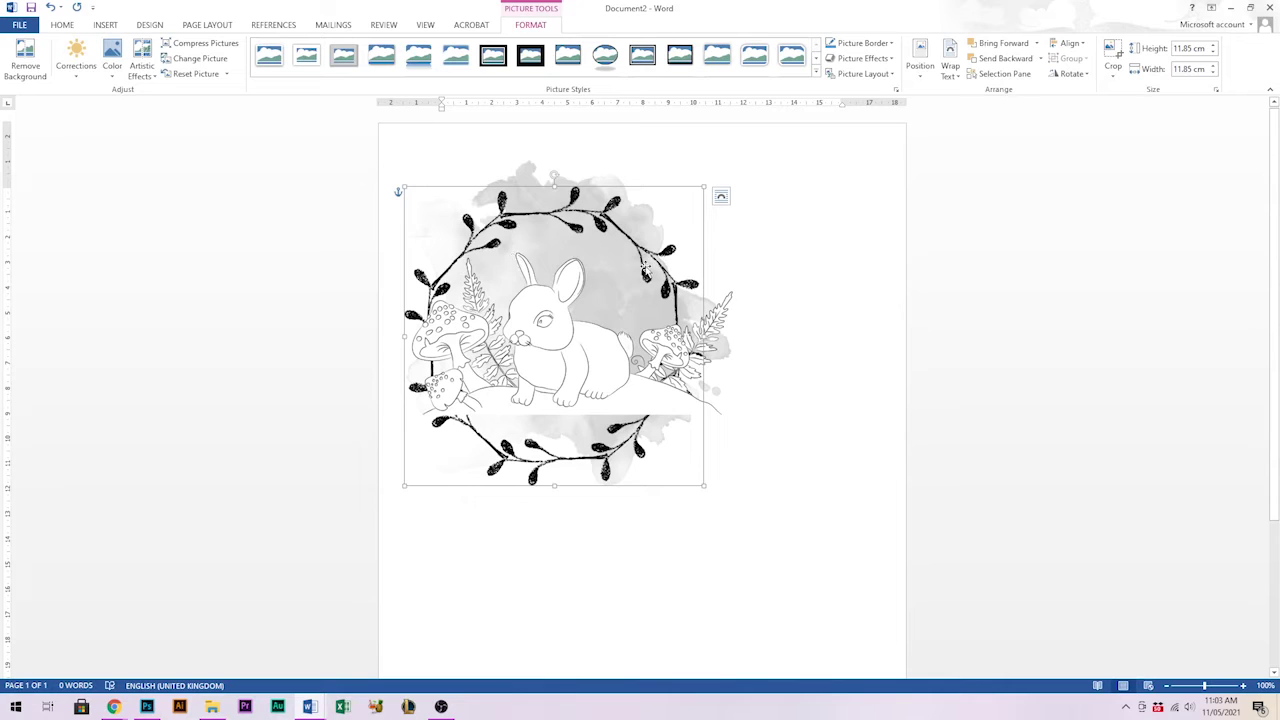
# Align the wreath with the top guide, enlarge it and move it lower on the page
pyautogui.click(822, 414)
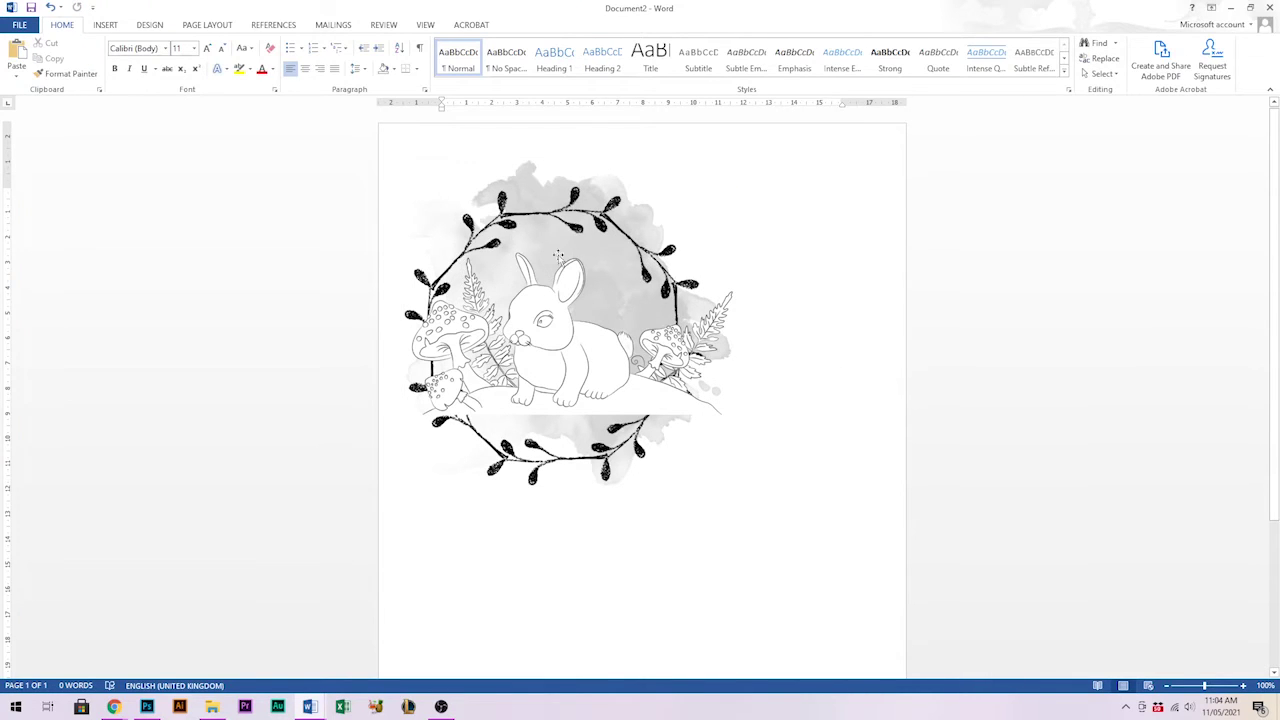
pyautogui.moveTo(574, 232)
pyautogui.mouseDown()
pyautogui.moveTo(620, 232)
pyautogui.moveTo(582, 229)
pyautogui.mouseUp()
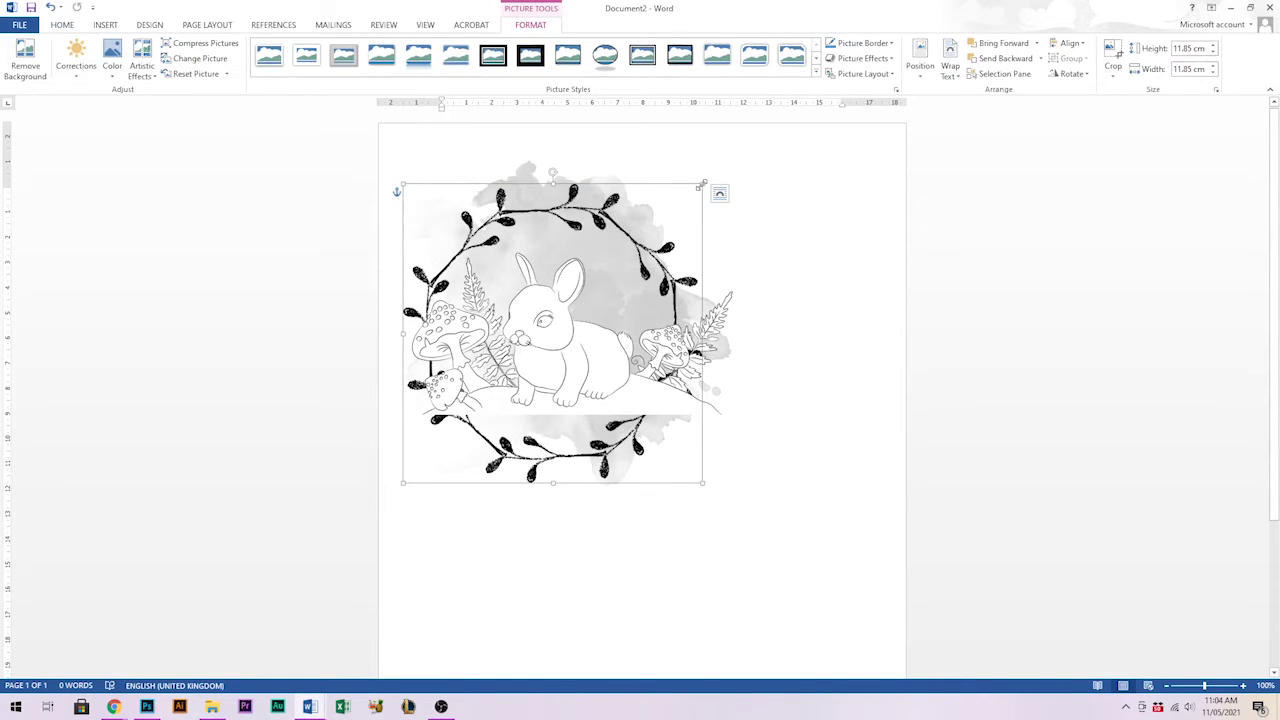
pyautogui.moveTo(702, 183); pyautogui.dragTo(679, 200)
pyautogui.click(605, 228)
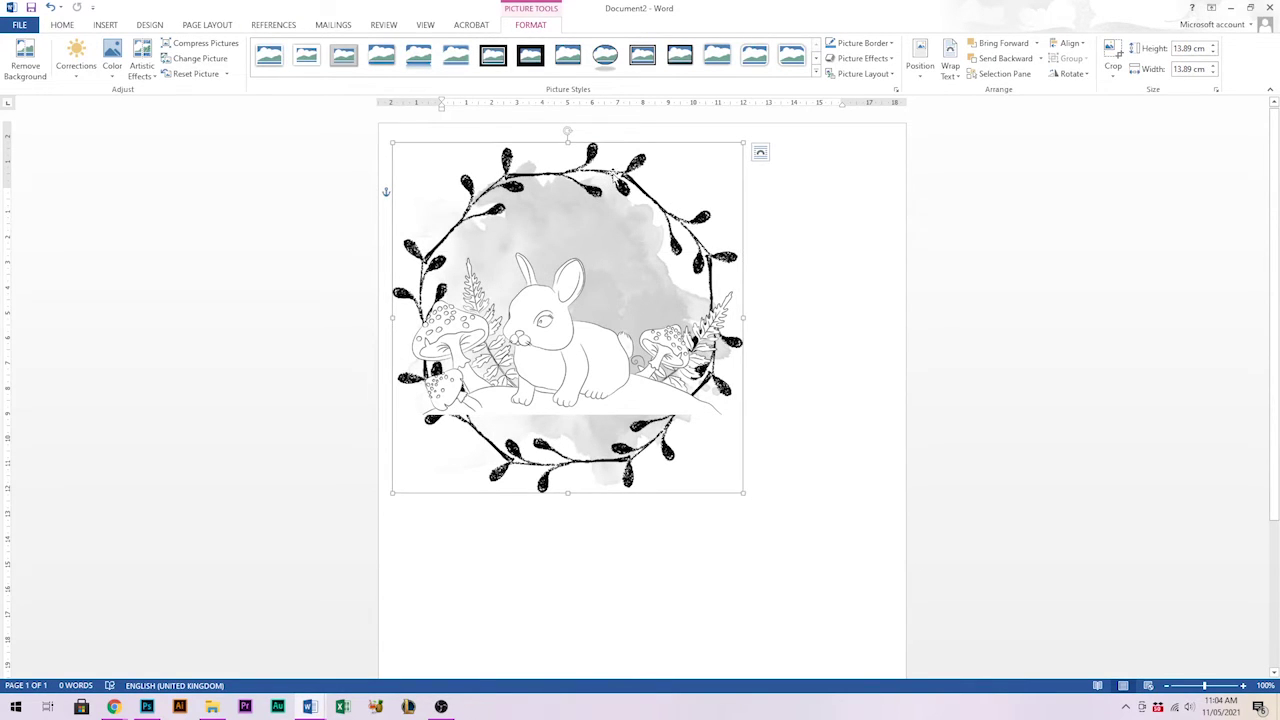
pyautogui.moveTo(615, 182); pyautogui.dragTo(613, 251)
# Shrink the bunny picture and shift it down and to the right
pyautogui.click(690, 149)
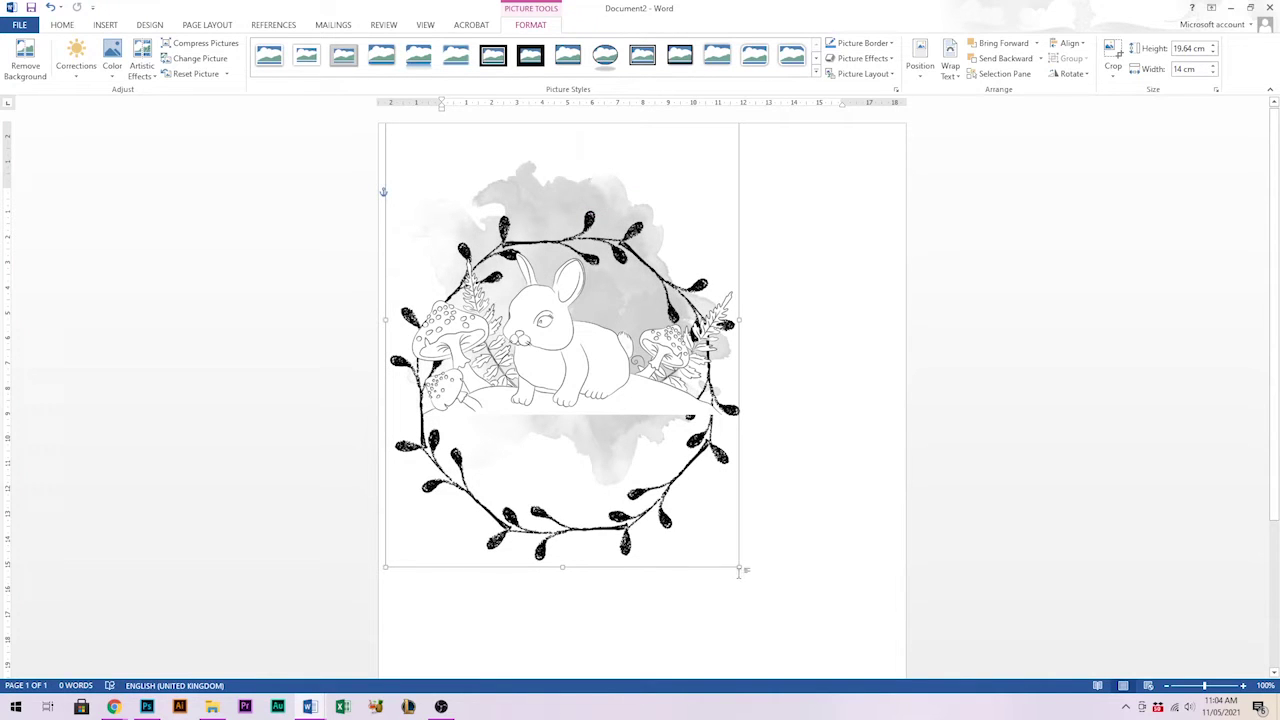
pyautogui.moveTo(723, 533); pyautogui.dragTo(647, 490)
pyautogui.moveTo(551, 238); pyautogui.dragTo(606, 293)
pyautogui.click(766, 506)
# Resize the wreath to 12.65 cm square, centred around the 6.42 × 12.72 cm bunny picture
pyautogui.moveTo(716, 462); pyautogui.dragTo(714, 392)
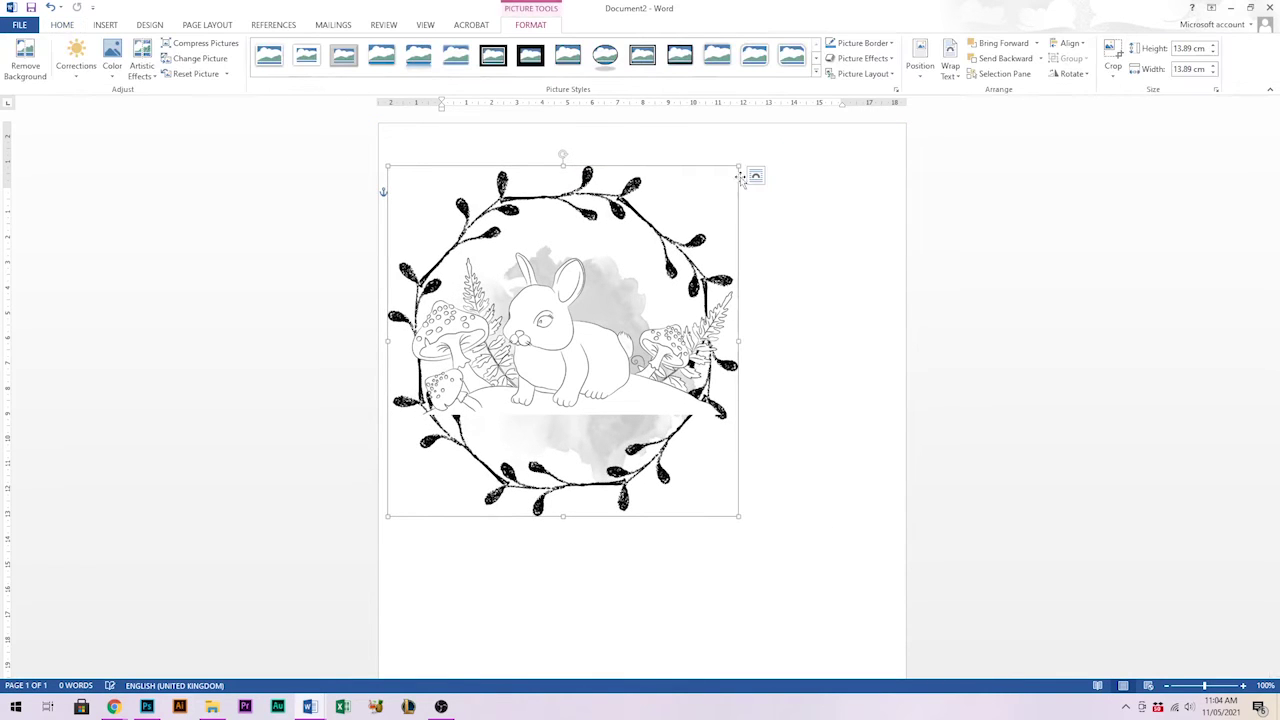
pyautogui.moveTo(740, 167); pyautogui.dragTo(712, 206)
pyautogui.click(653, 263)
pyautogui.moveTo(680, 400); pyautogui.dragTo(692, 395)
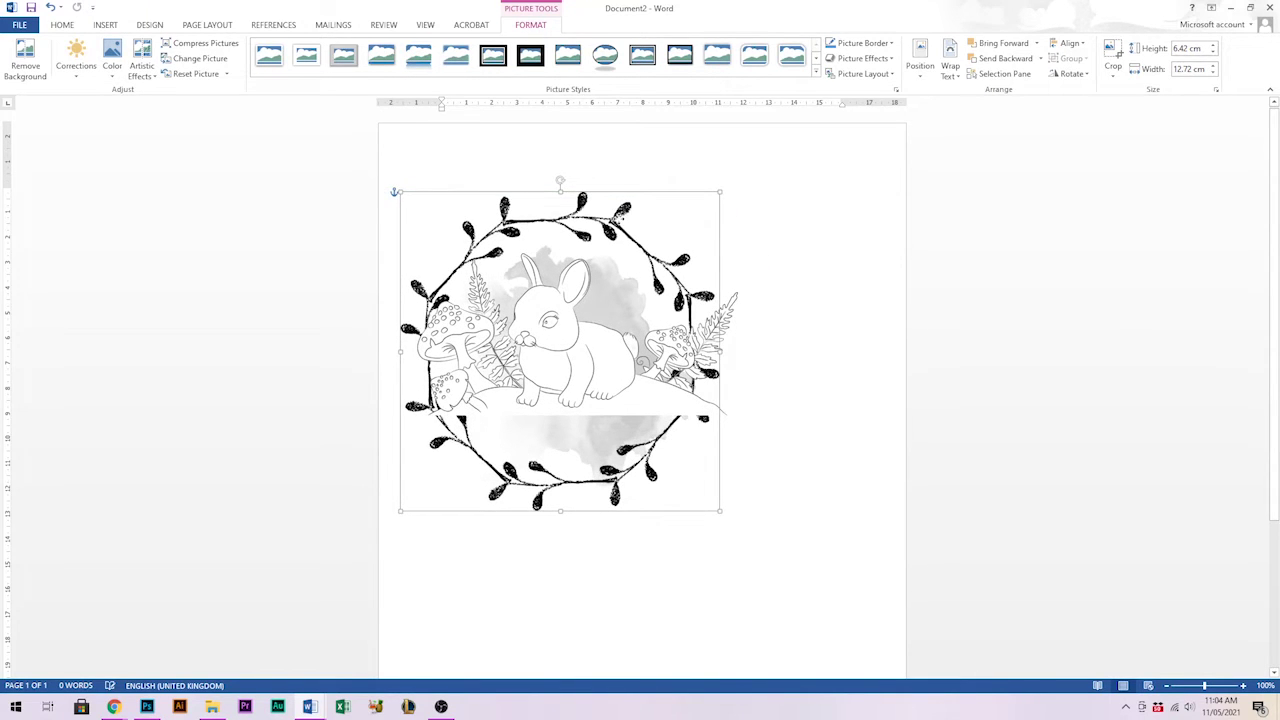
pyautogui.click(786, 474)
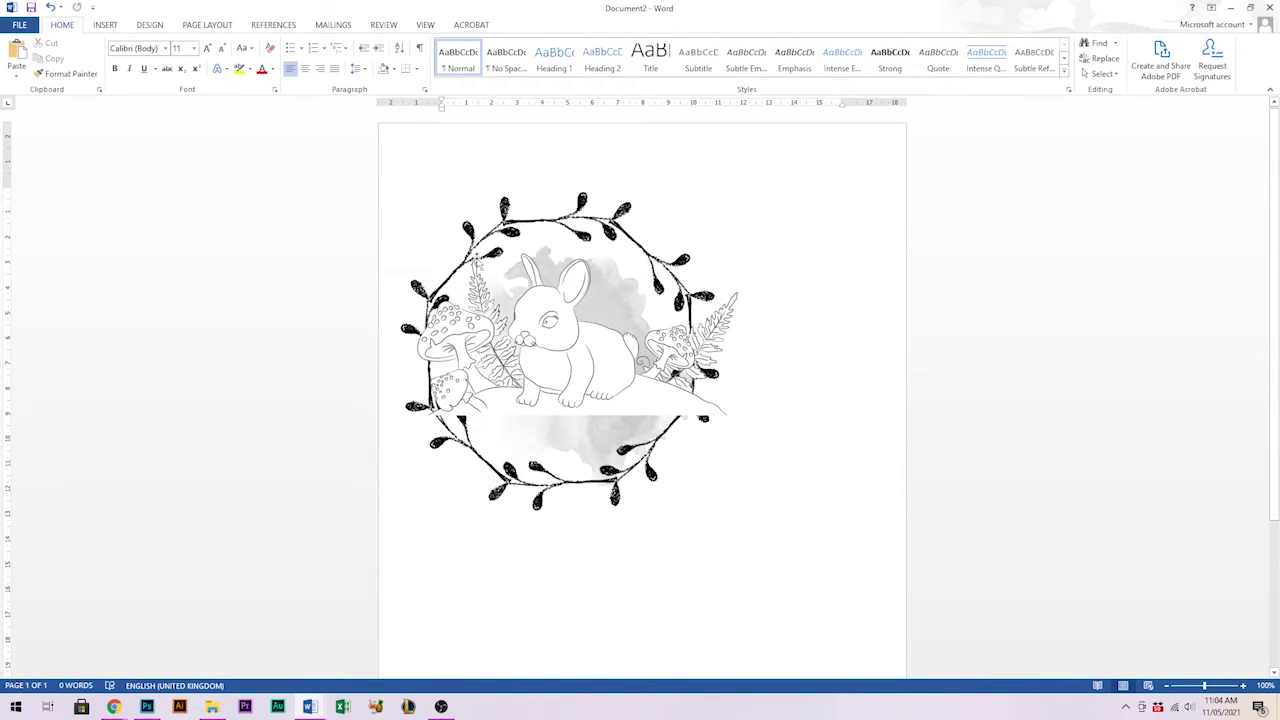
pyautogui.click(106, 25)
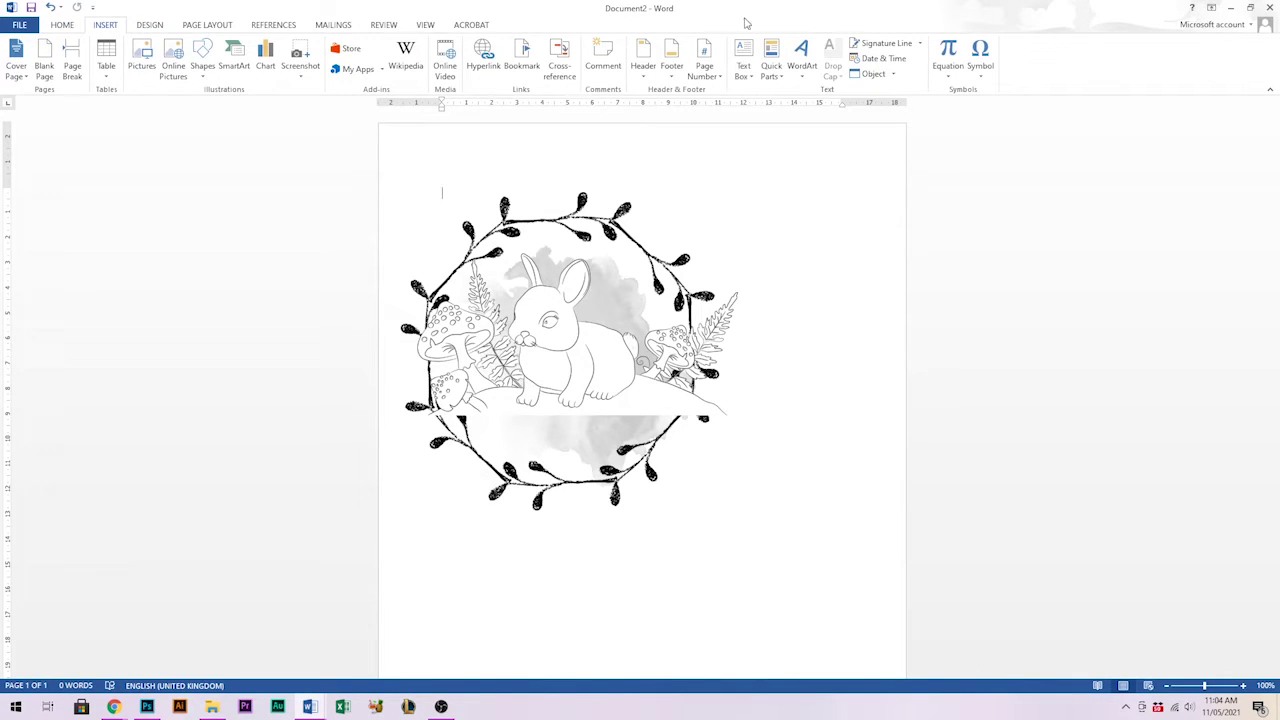
# Add a Simple Text Box on the lower wreath below the bunny and enter Hello
pyautogui.click(743, 62)
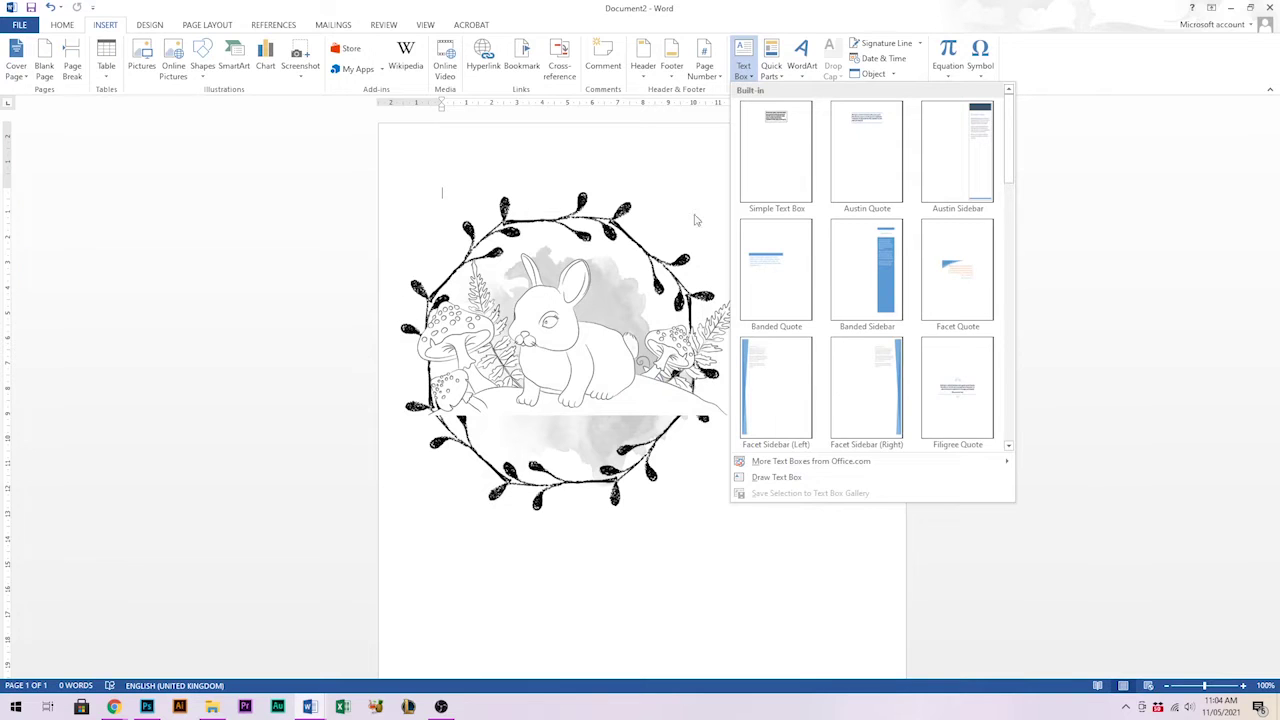
pyautogui.click(778, 169)
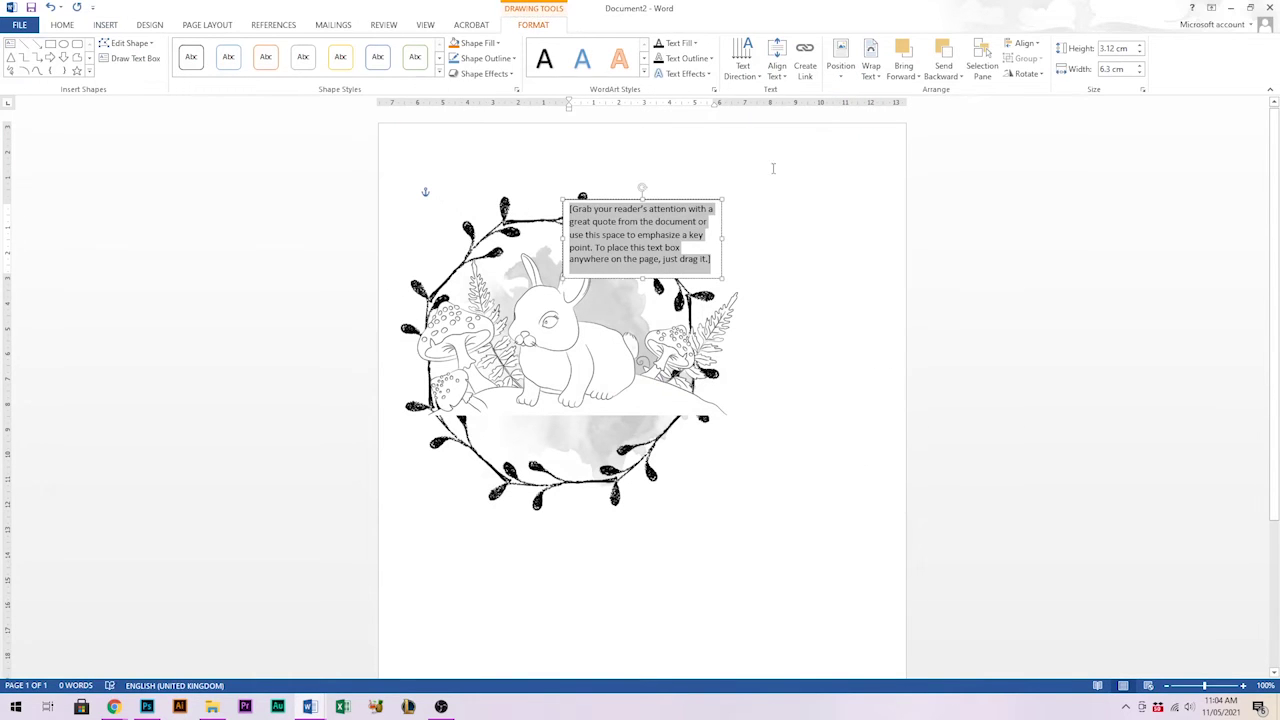
pyautogui.moveTo(695, 200); pyautogui.dragTo(684, 403)
pyautogui.click(625, 450)
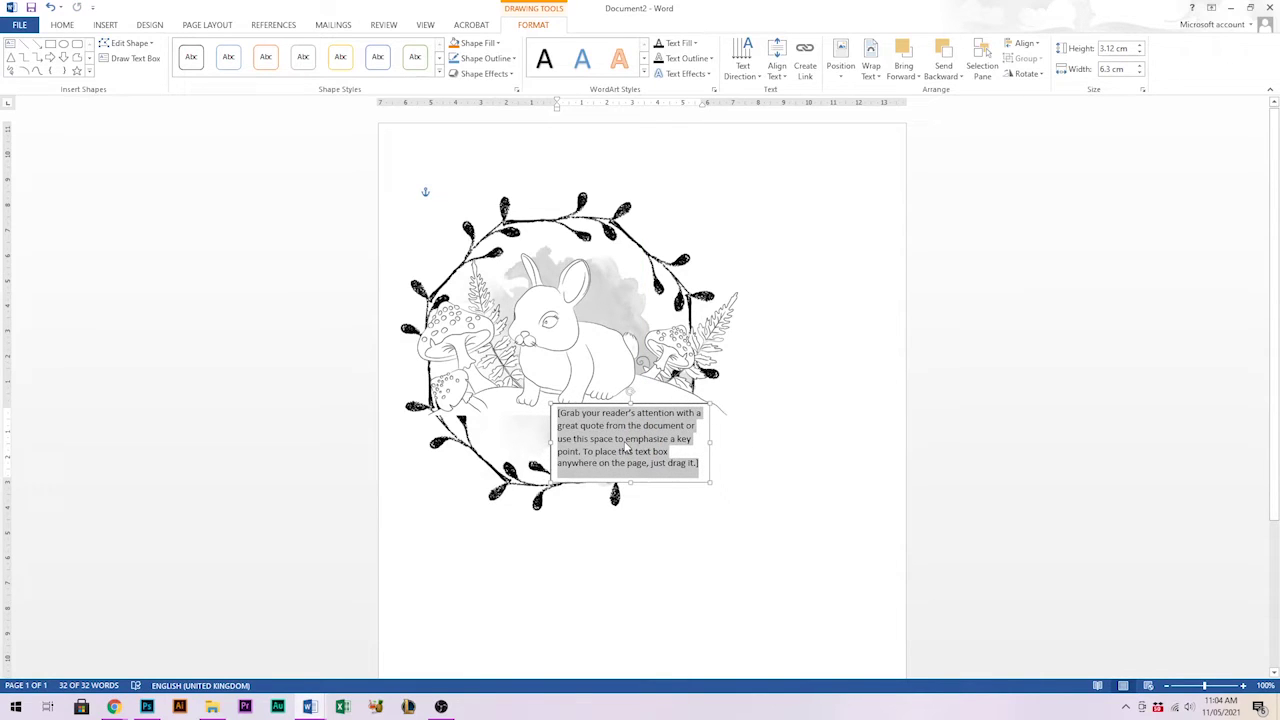
pyautogui.write('B')
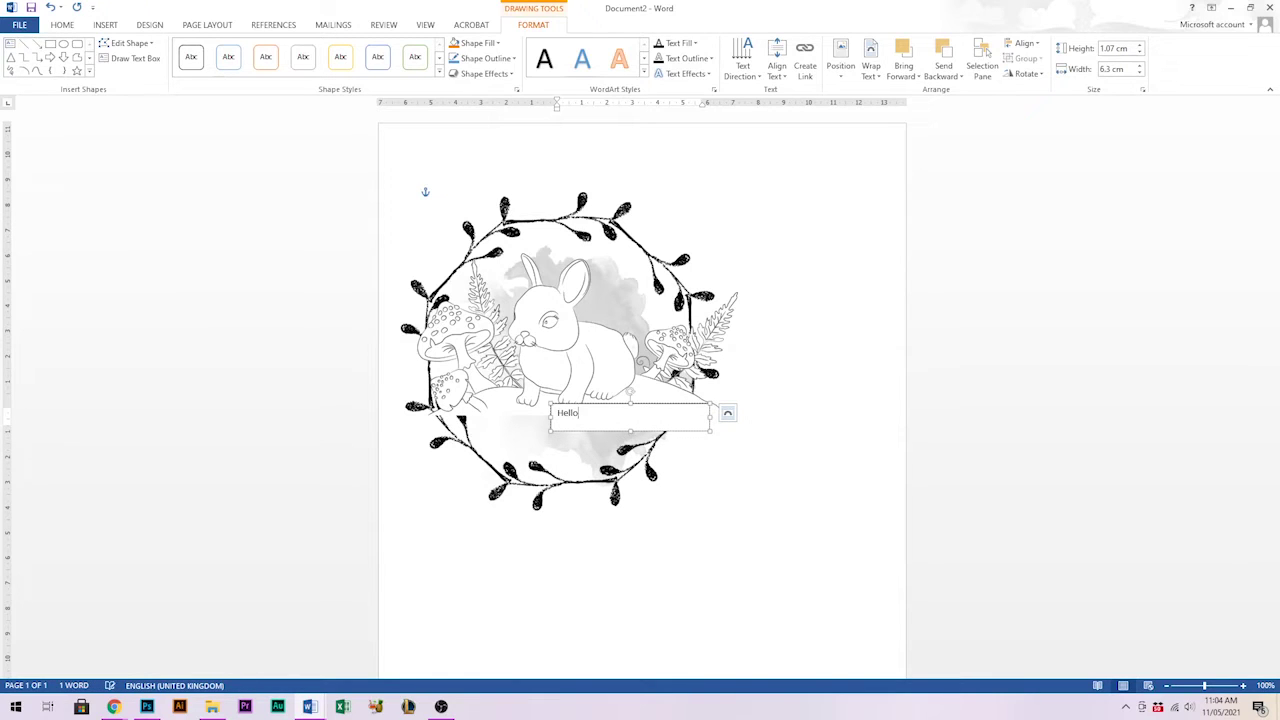
pyautogui.click(747, 568)
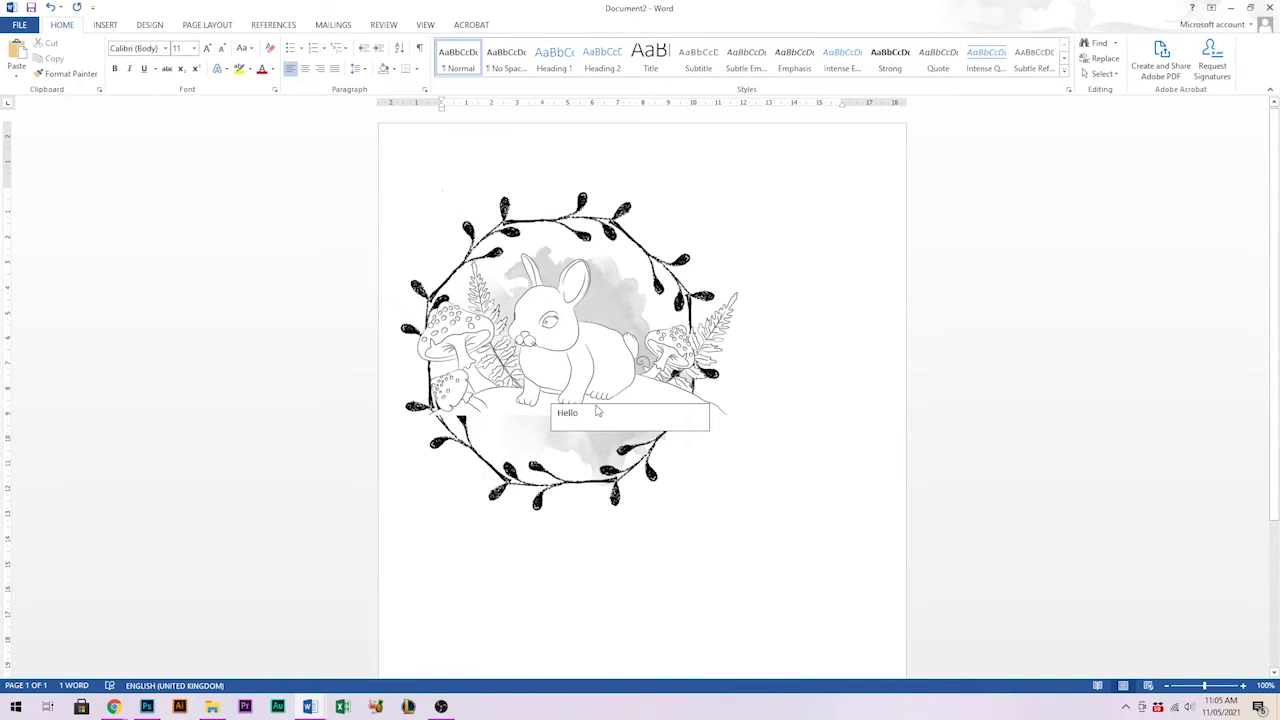
# Give the Hello text box No Fill and No Outline, then select the word Hello
pyautogui.click(597, 411)
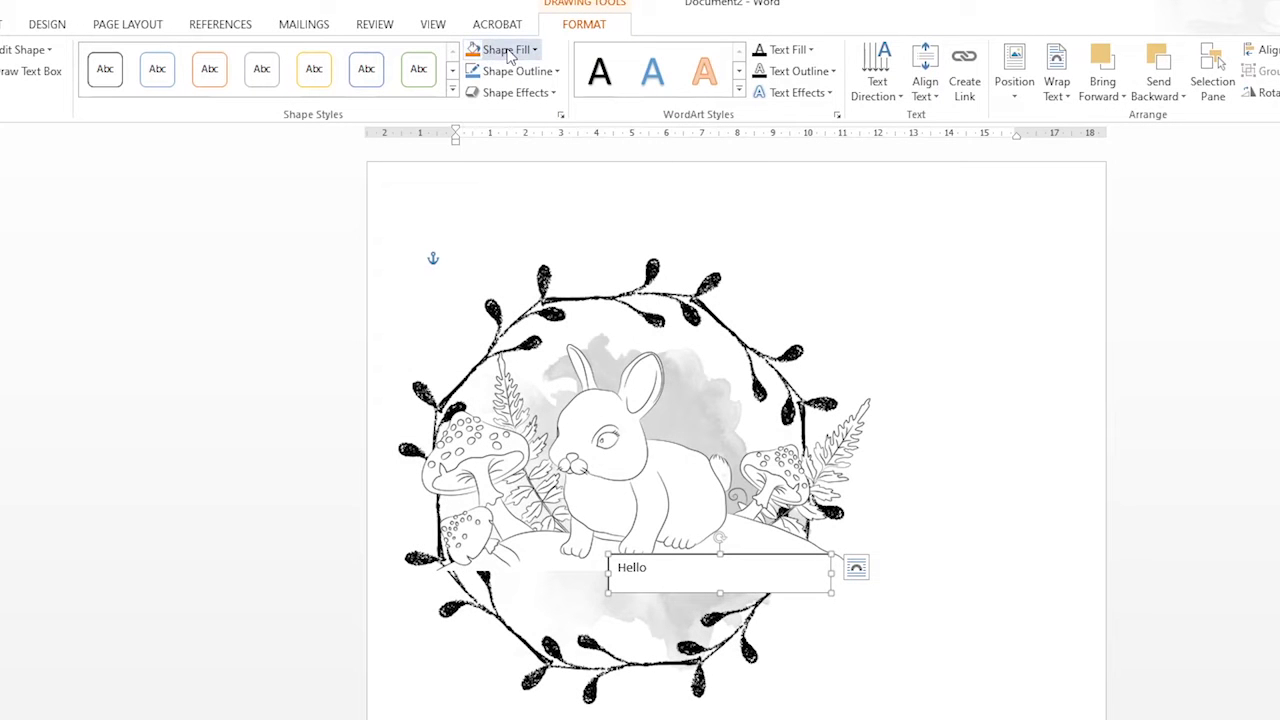
pyautogui.click(509, 55)
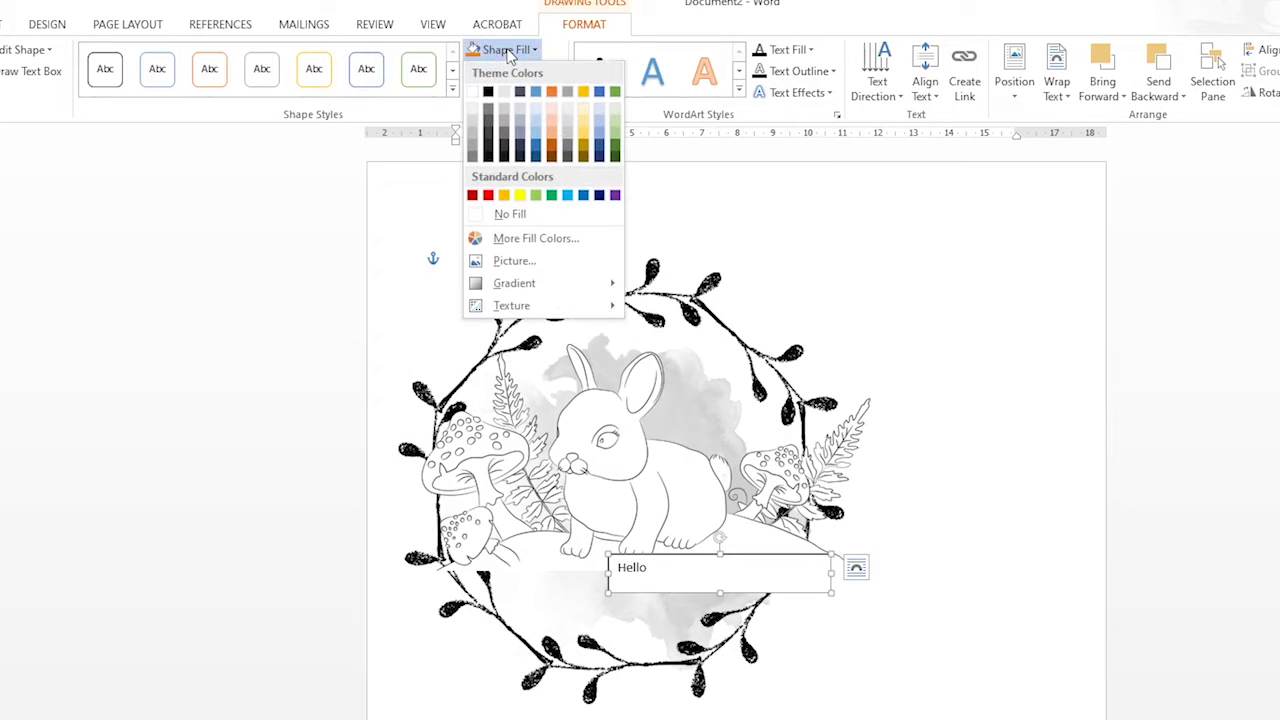
pyautogui.click(536, 216)
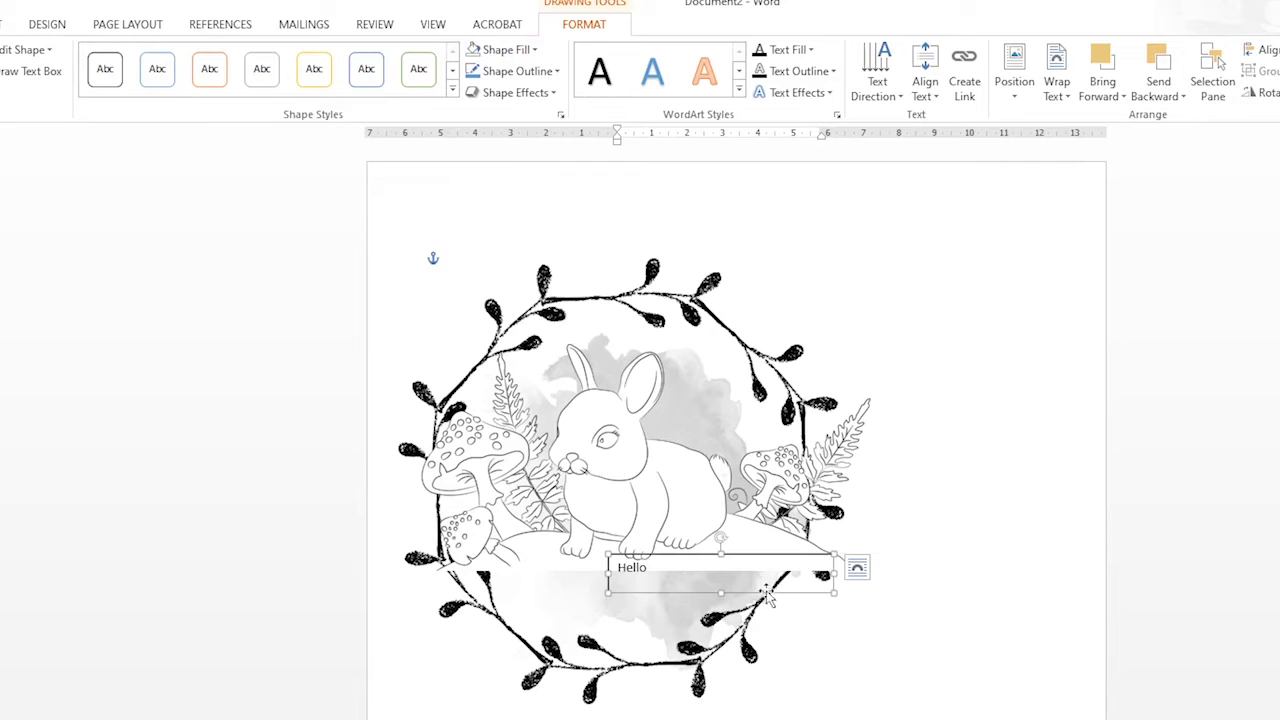
pyautogui.click(530, 72)
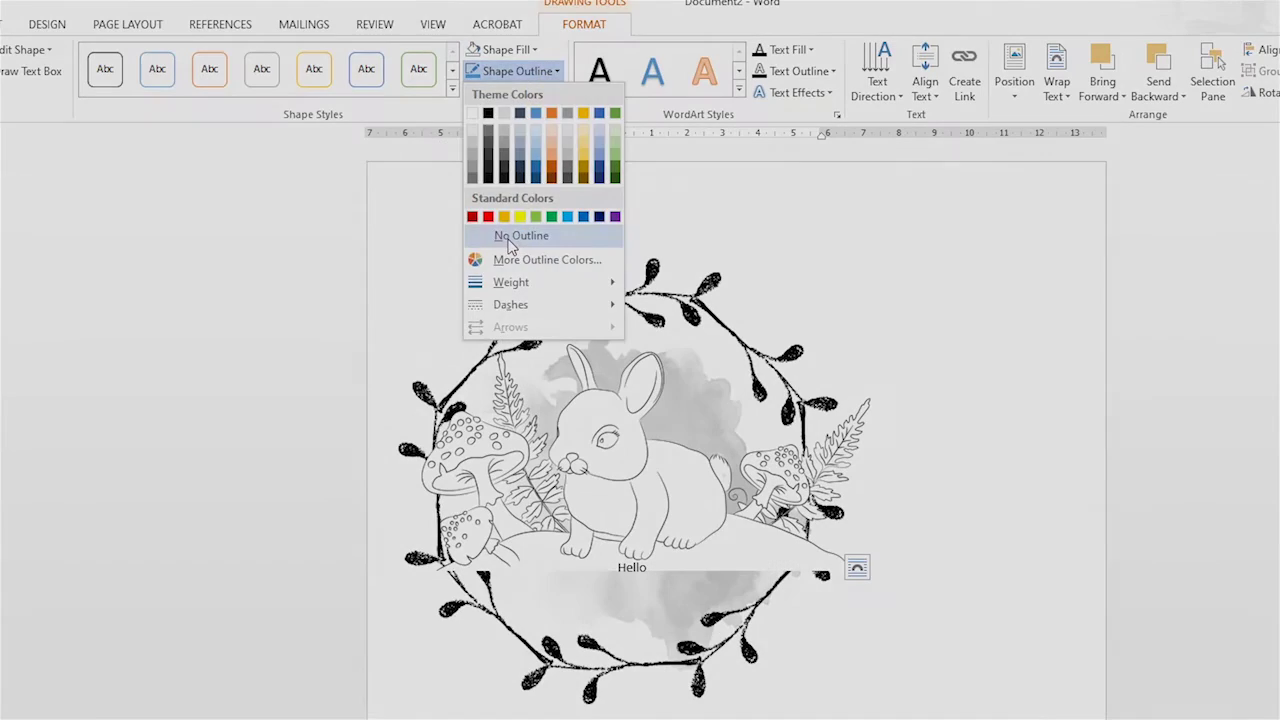
pyautogui.click(480, 238)
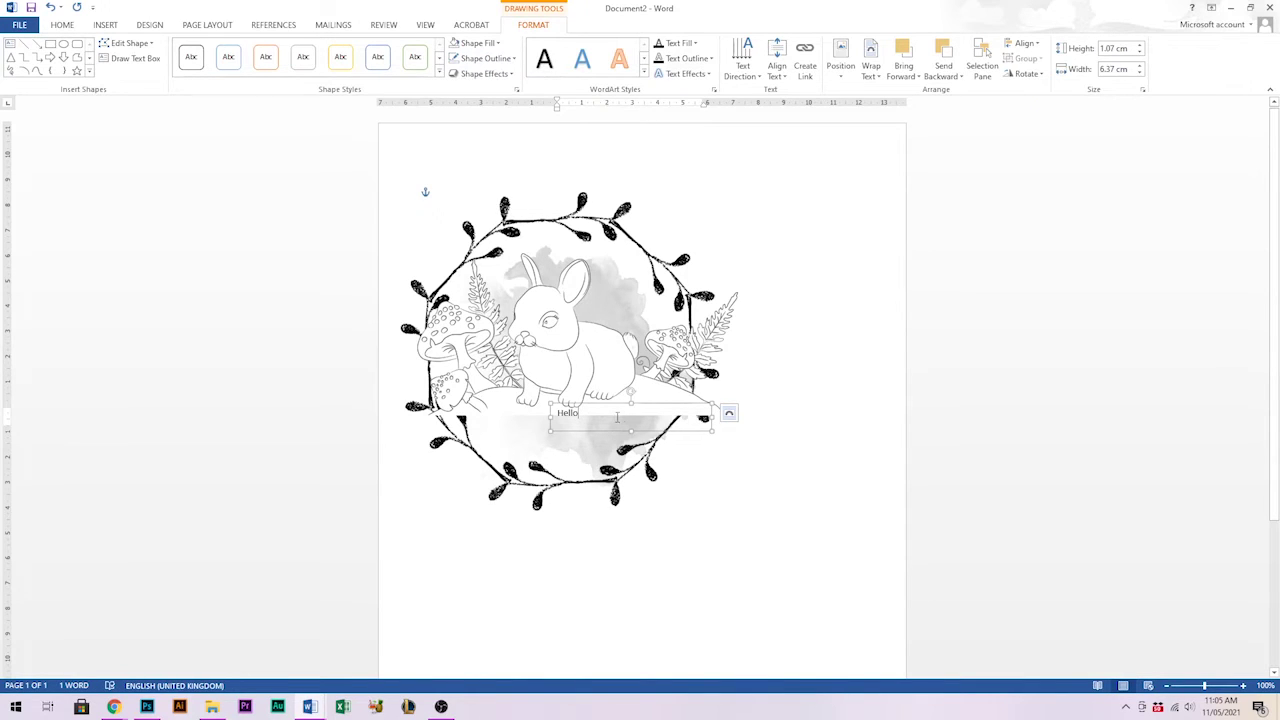
pyautogui.moveTo(587, 418); pyautogui.dragTo(557, 420)
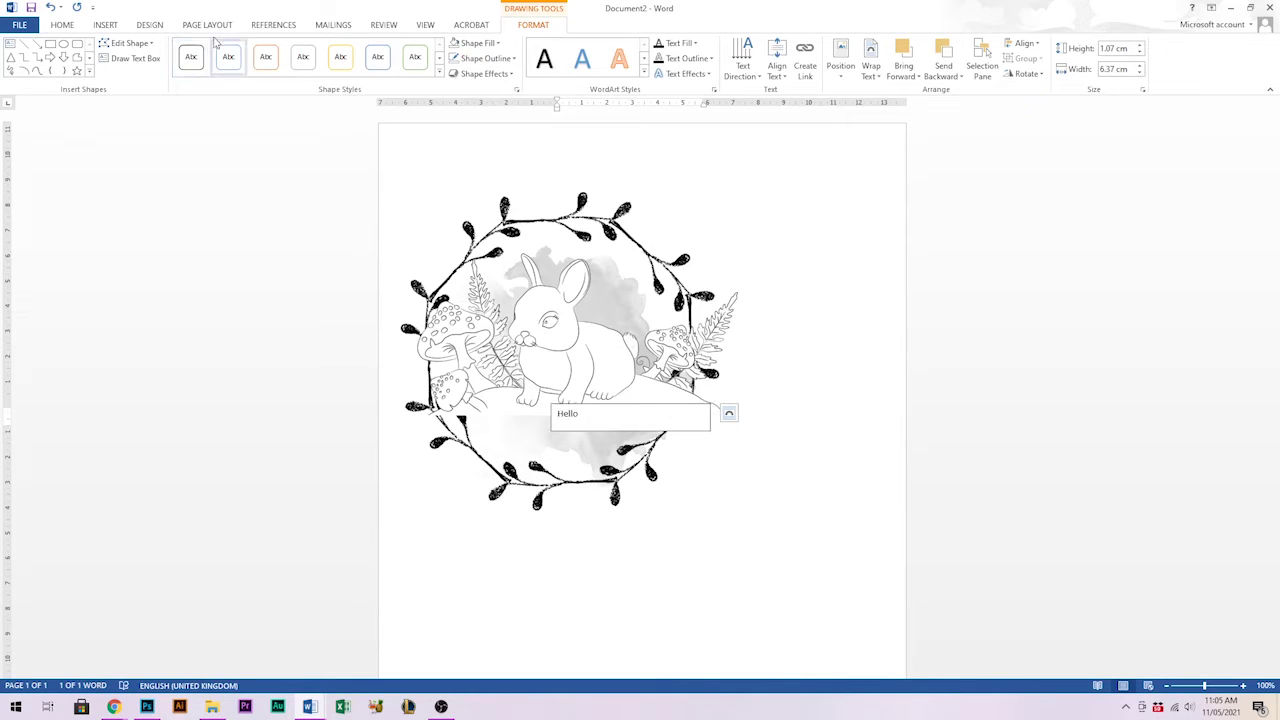
# Format the selected Hello text as Lemon Biscuit at 40 pt
pyautogui.click(63, 25)
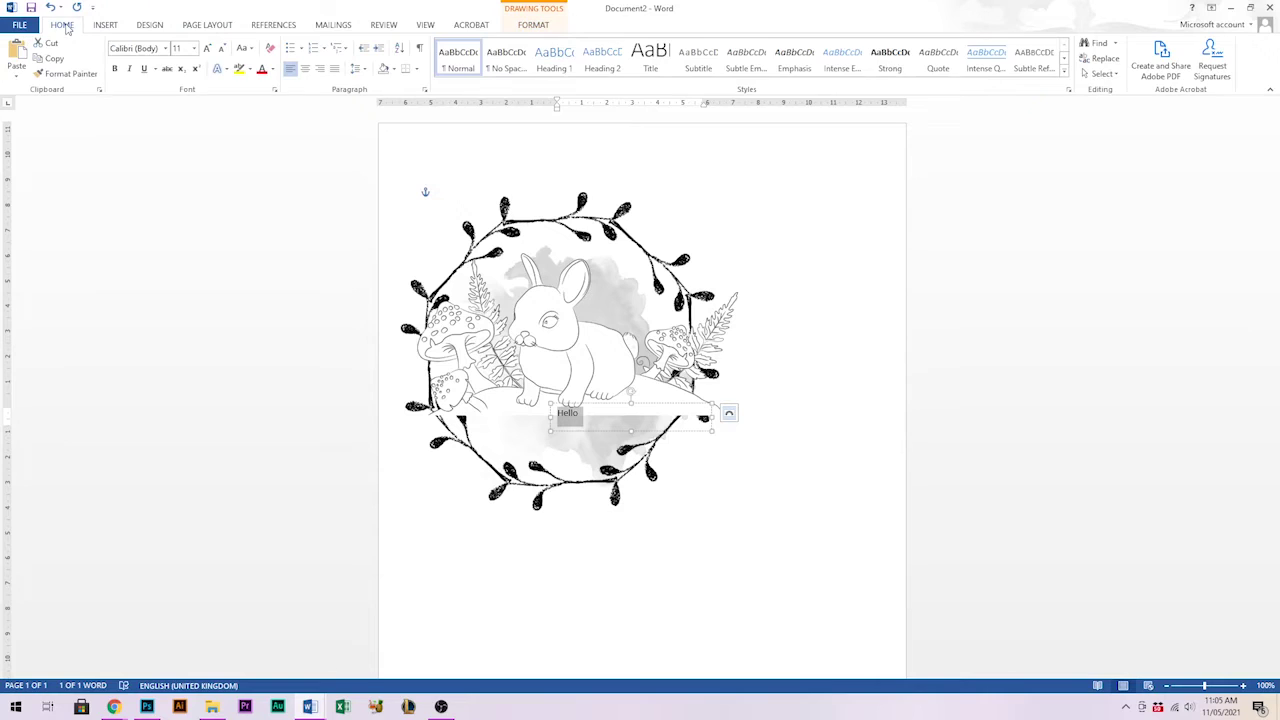
pyautogui.click(166, 49)
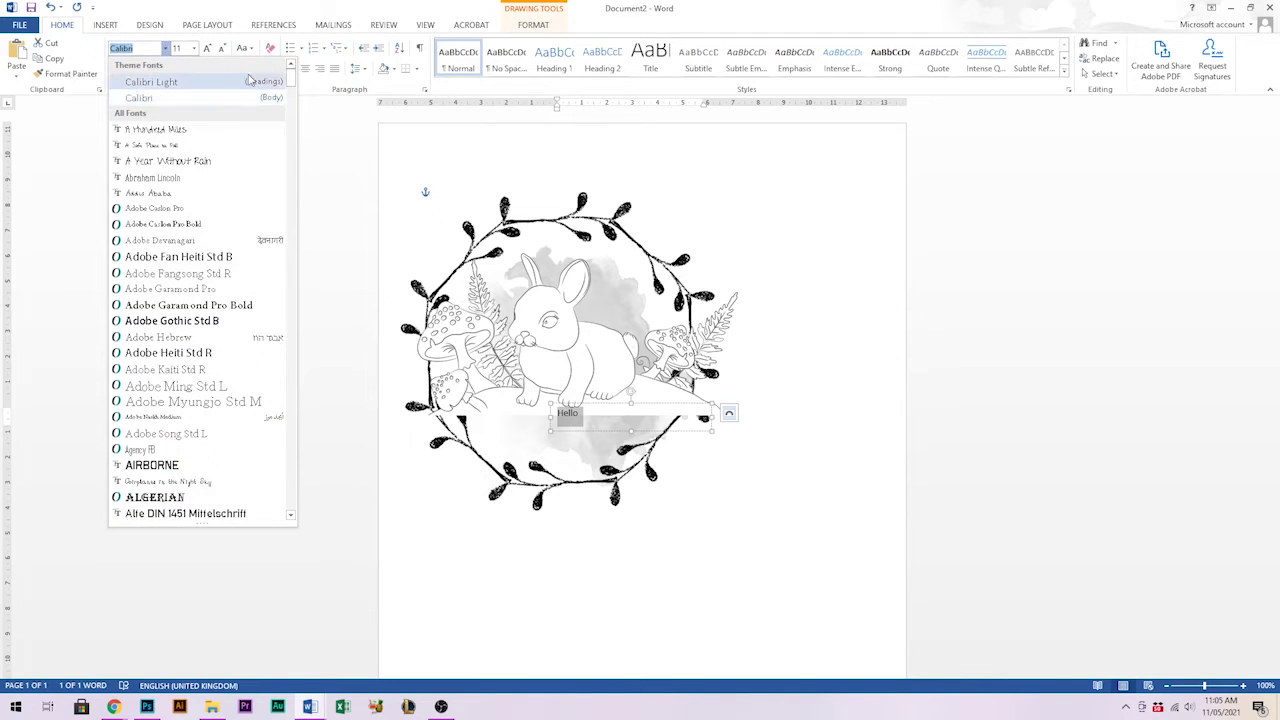
pyautogui.moveTo(291, 70); pyautogui.dragTo(310, 407)
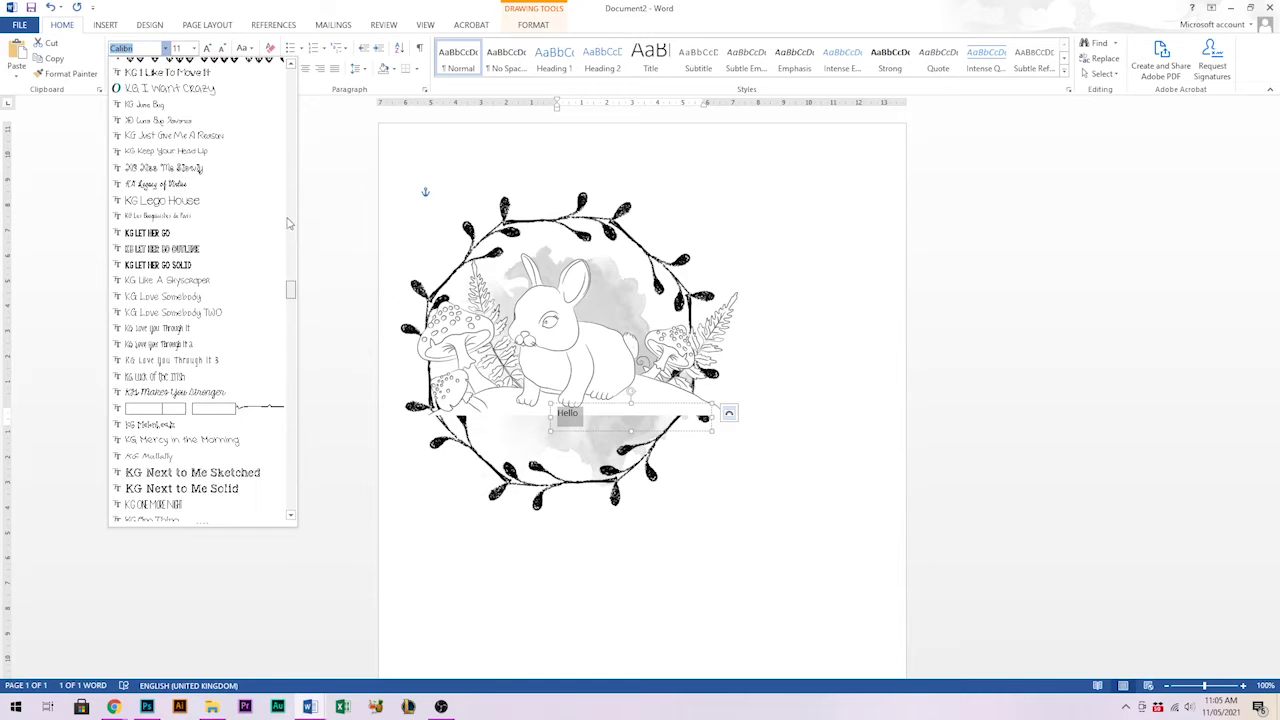
pyautogui.scroll(10, 159, 65)
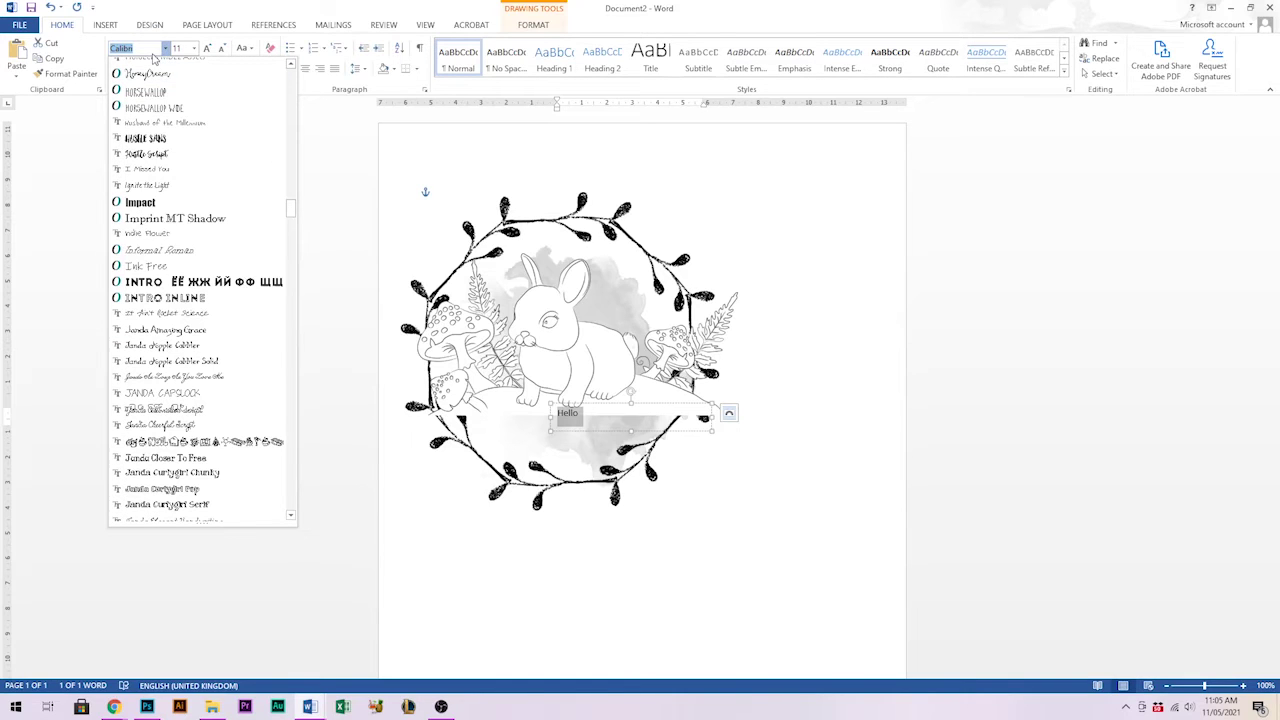
pyautogui.write('Lemon Biscuit')
pyautogui.press('Return')
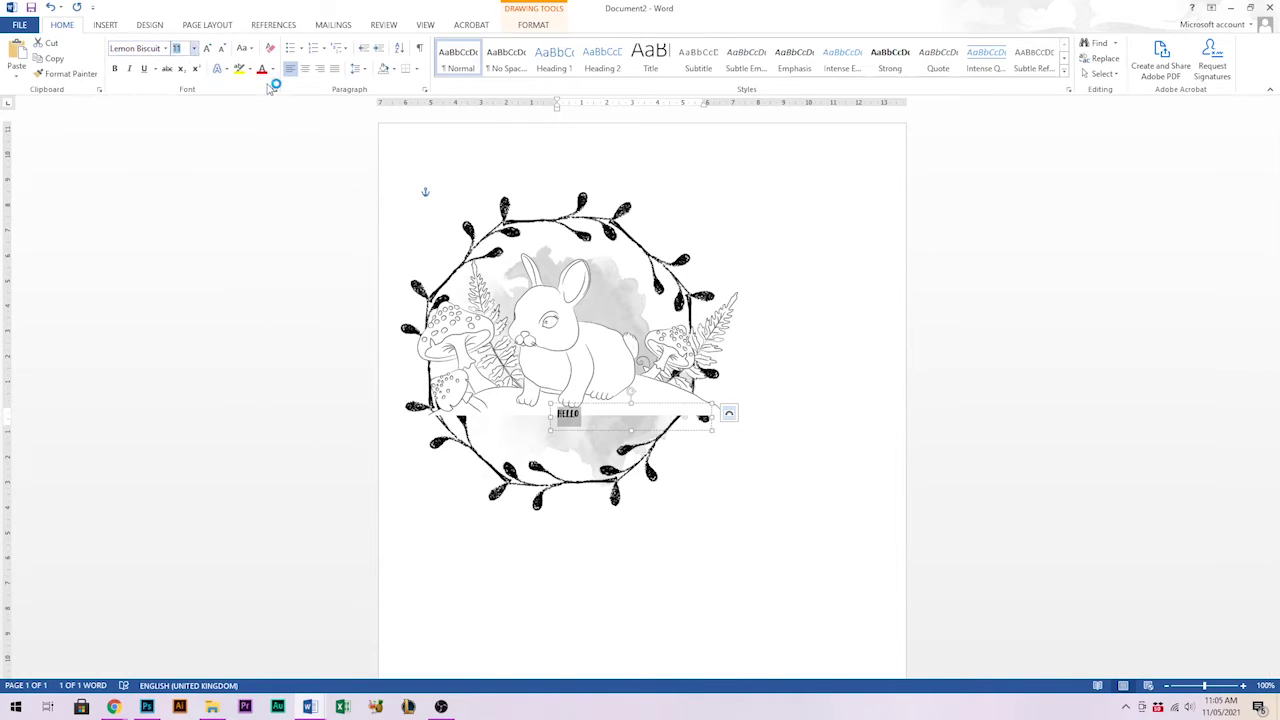
pyautogui.write('40')
pyautogui.press('Return')
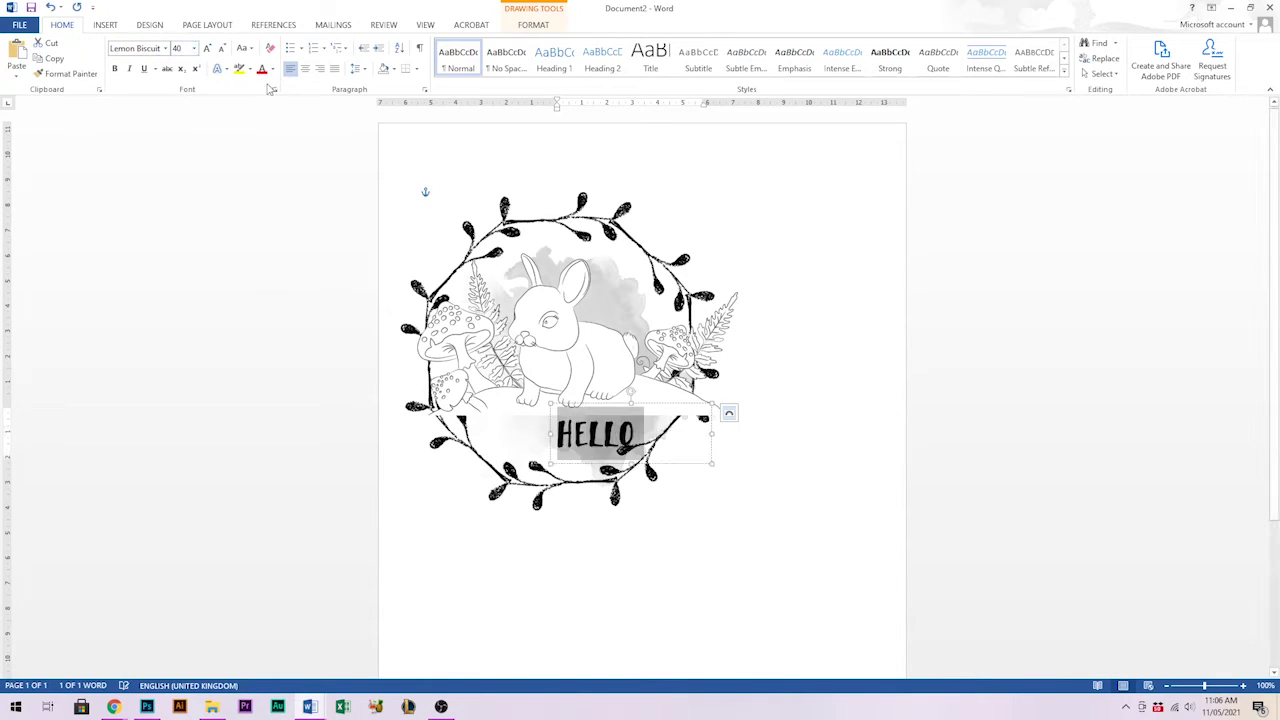
# Fine-tune the HELLO box position and size, then set HELLO to 60 pt
pyautogui.click(686, 464)
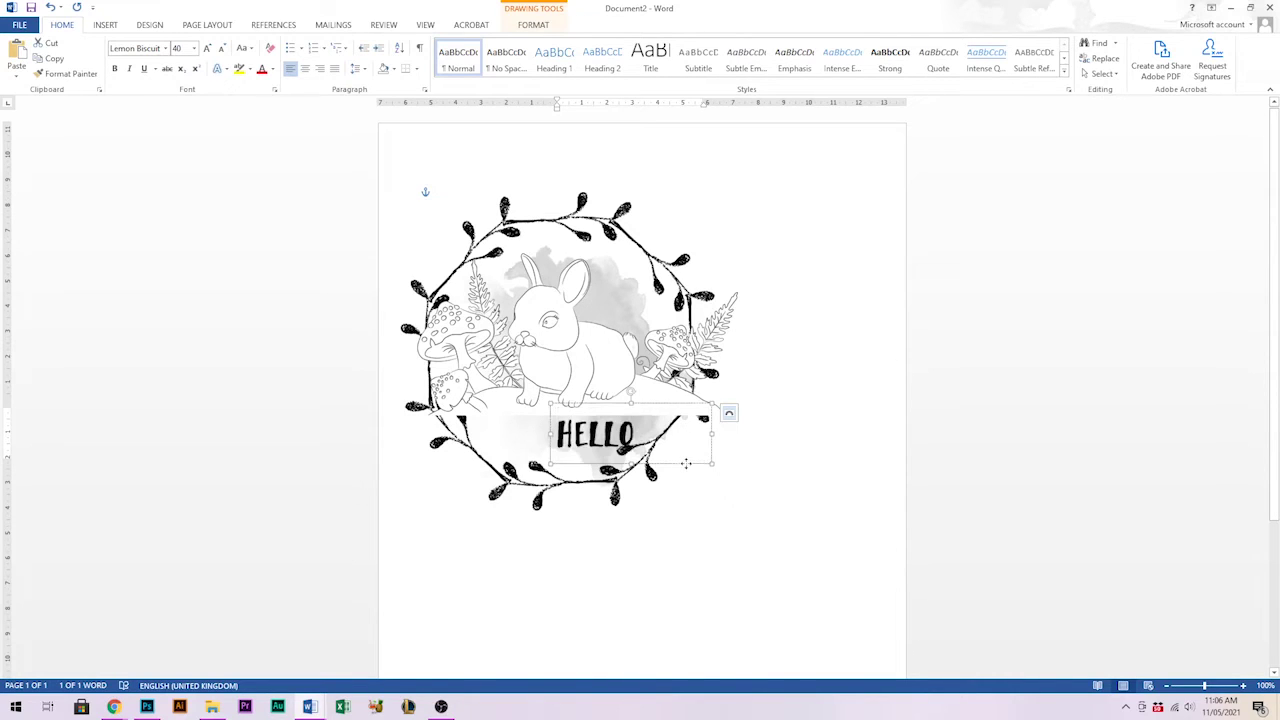
pyautogui.moveTo(686, 464)
pyautogui.mouseDown()
pyautogui.moveTo(600, 461)
pyautogui.moveTo(594, 476)
pyautogui.moveTo(617, 393)
pyautogui.moveTo(731, 456)
pyautogui.moveTo(719, 487)
pyautogui.moveTo(610, 461)
pyautogui.moveTo(650, 443)
pyautogui.moveTo(637, 461)
pyautogui.moveTo(682, 462)
pyautogui.mouseUp()
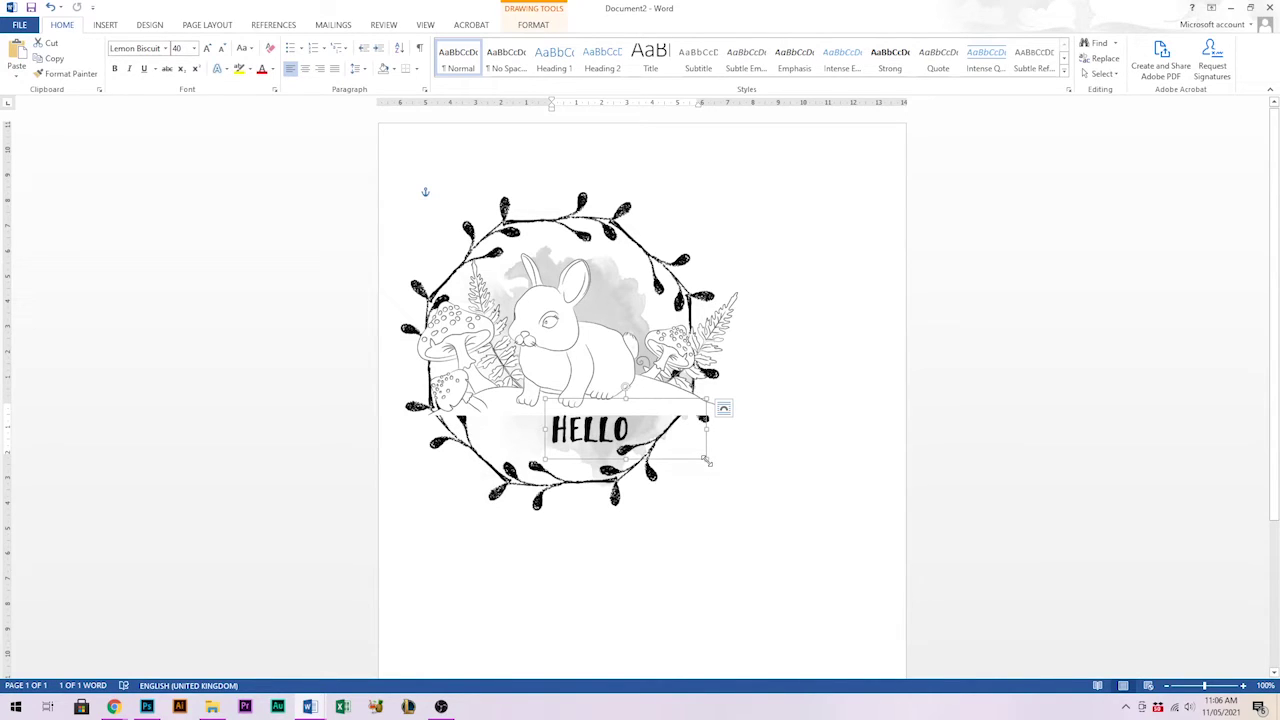
pyautogui.moveTo(706, 461)
pyautogui.mouseDown()
pyautogui.moveTo(794, 529)
pyautogui.moveTo(686, 450)
pyautogui.moveTo(797, 536)
pyautogui.moveTo(680, 457)
pyautogui.moveTo(777, 543)
pyautogui.moveTo(699, 456)
pyautogui.moveTo(737, 480)
pyautogui.moveTo(689, 458)
pyautogui.mouseUp()
pyautogui.click(708, 485)
pyautogui.click(693, 452)
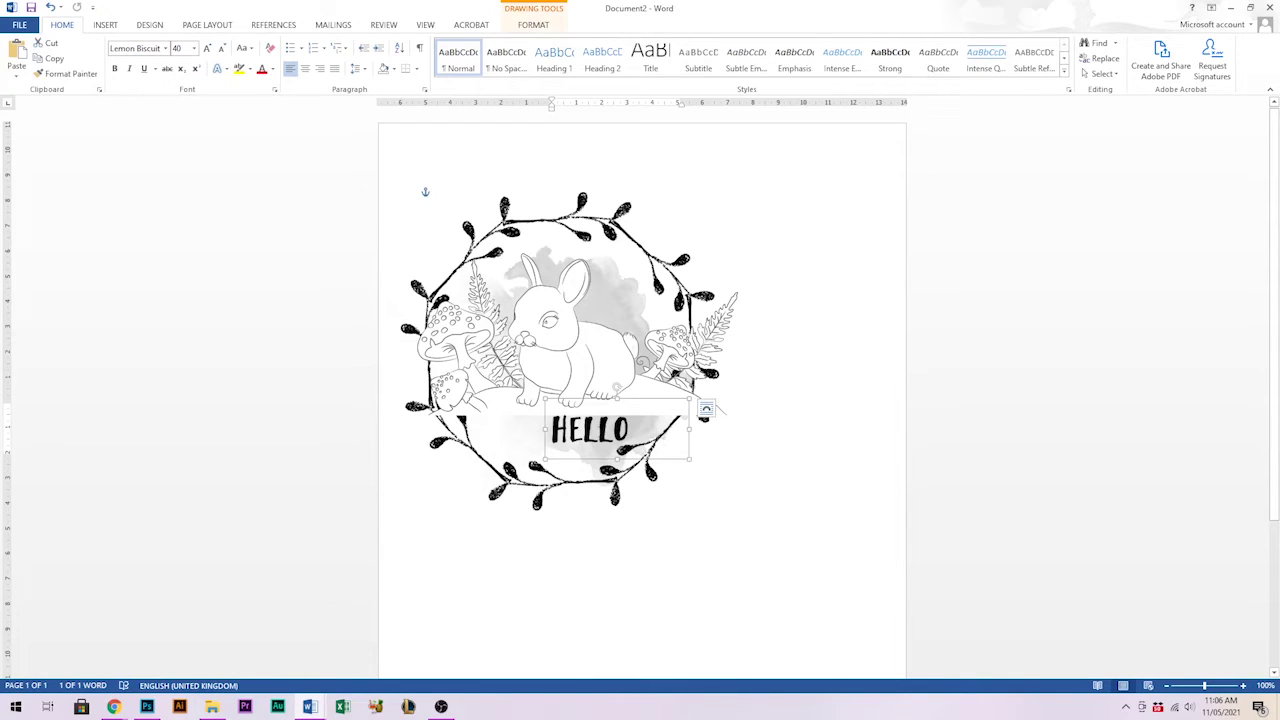
pyautogui.doubleClick(590, 430)
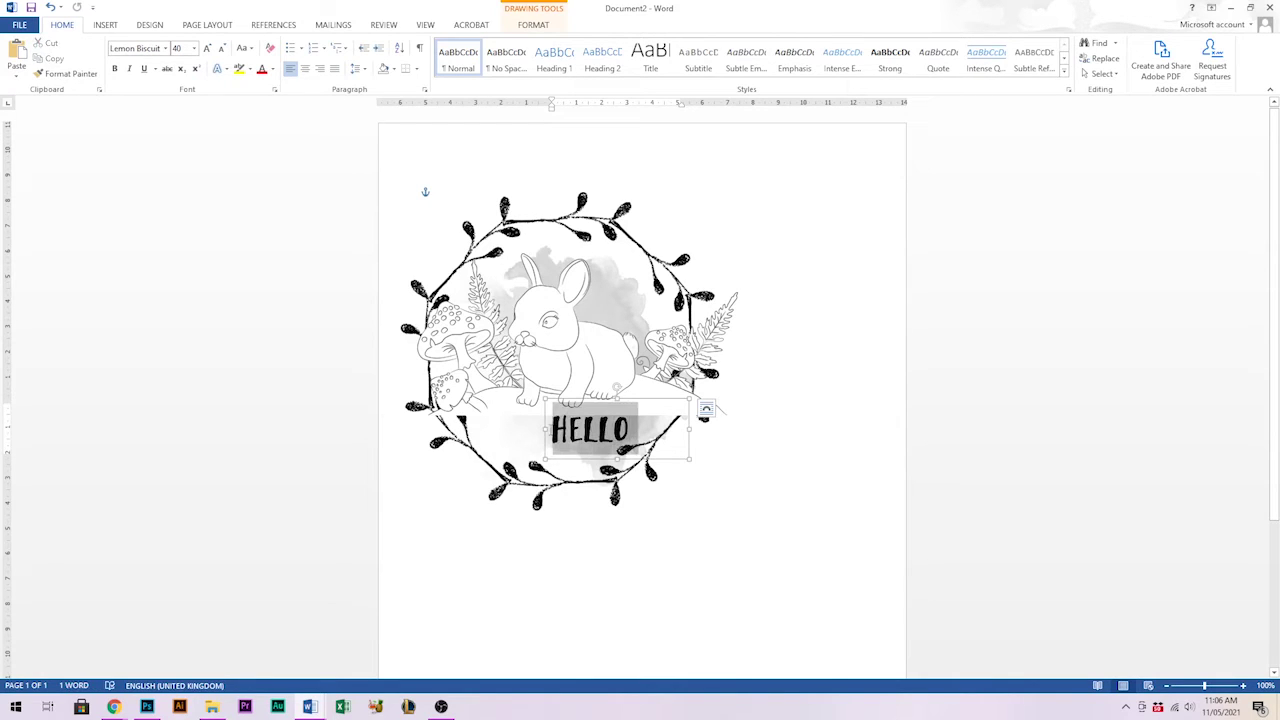
pyautogui.click(178, 48)
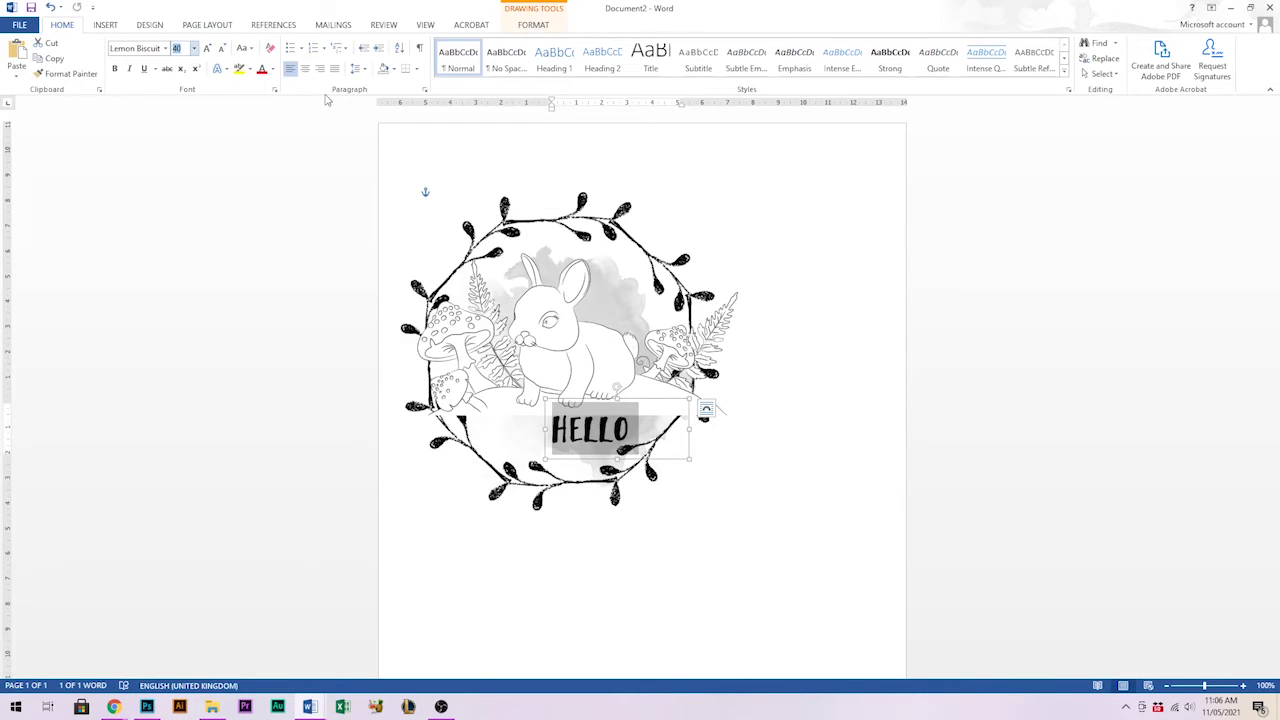
pyautogui.write('60')
pyautogui.press('Return')
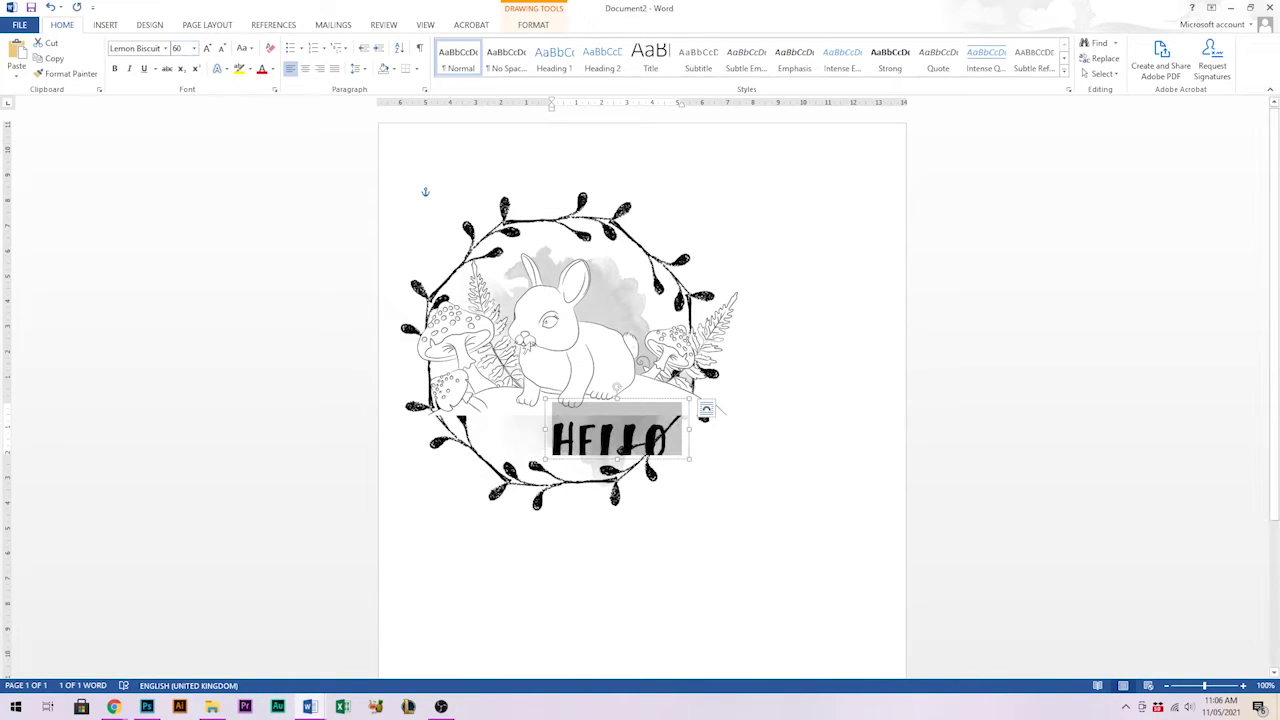
# Enlarge the HELLO box so it isn't clipped and place it level at the wreath's lower right
pyautogui.moveTo(690, 460); pyautogui.dragTo(721, 489)
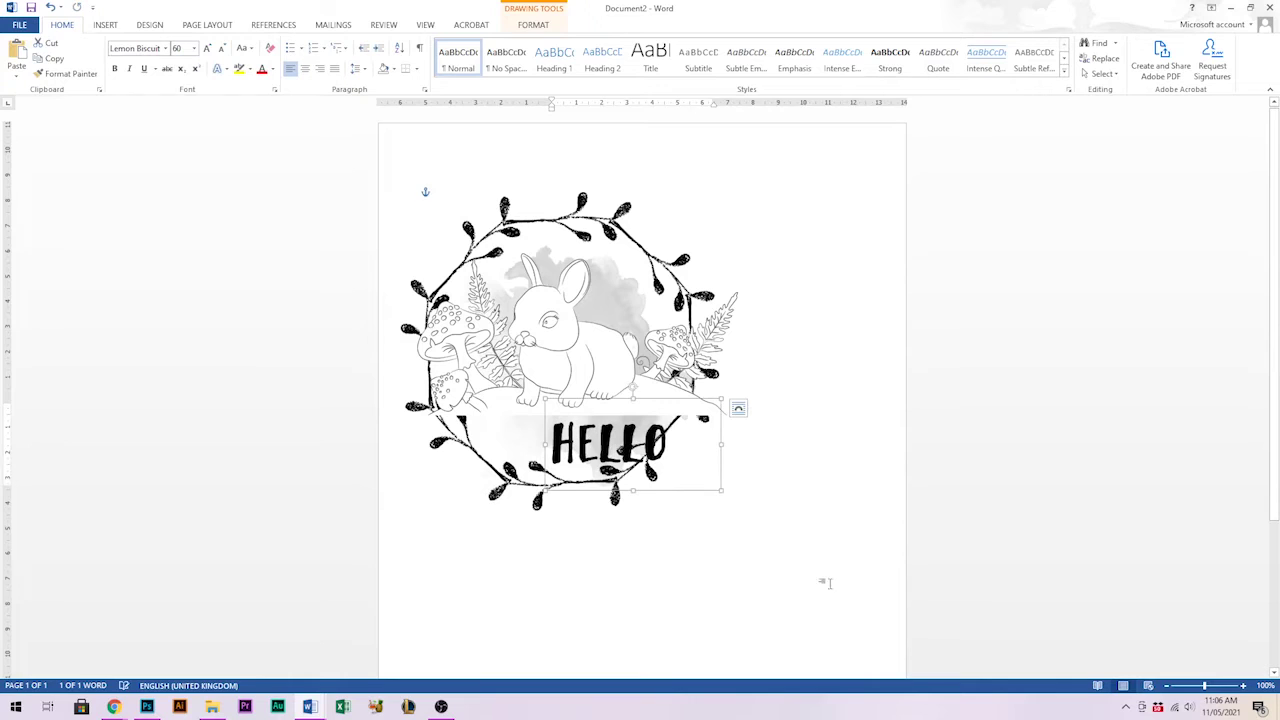
pyautogui.moveTo(640, 393); pyautogui.dragTo(767, 425)
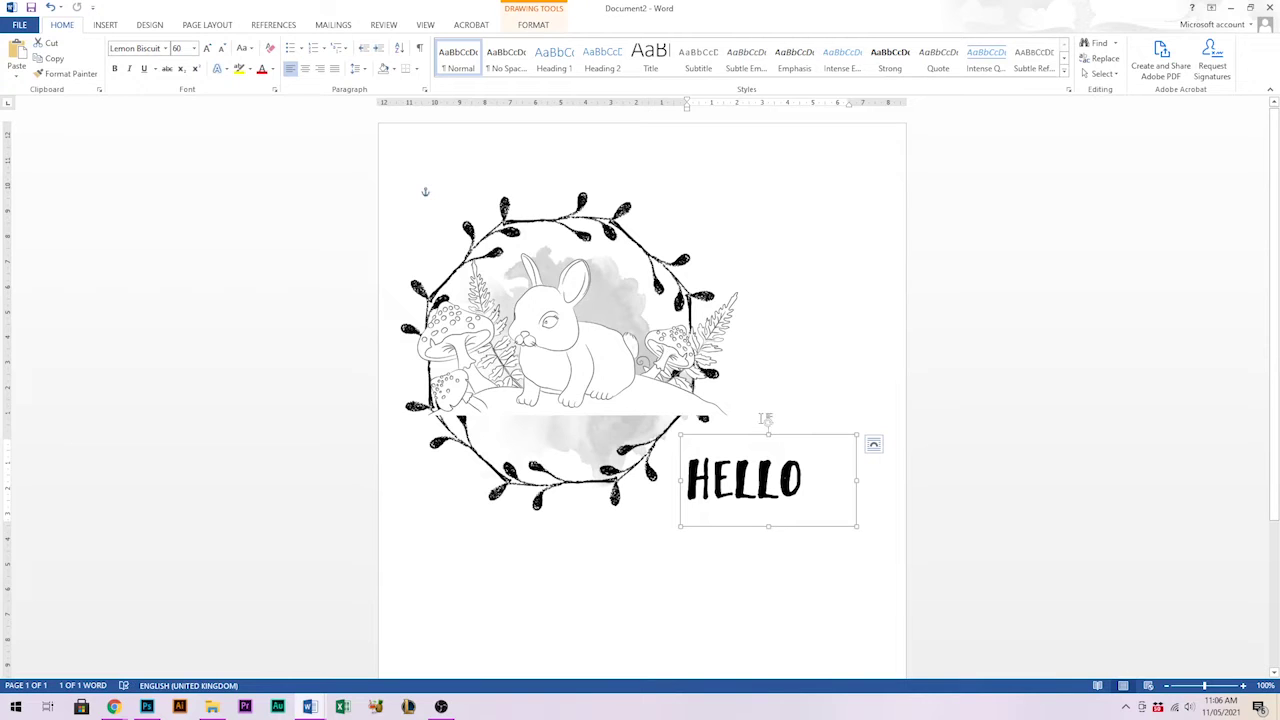
pyautogui.moveTo(769, 424); pyautogui.dragTo(776, 306)
pyautogui.moveTo(770, 424); pyautogui.dragTo(766, 423)
pyautogui.moveTo(794, 526); pyautogui.dragTo(772, 503)
pyautogui.click(800, 566)
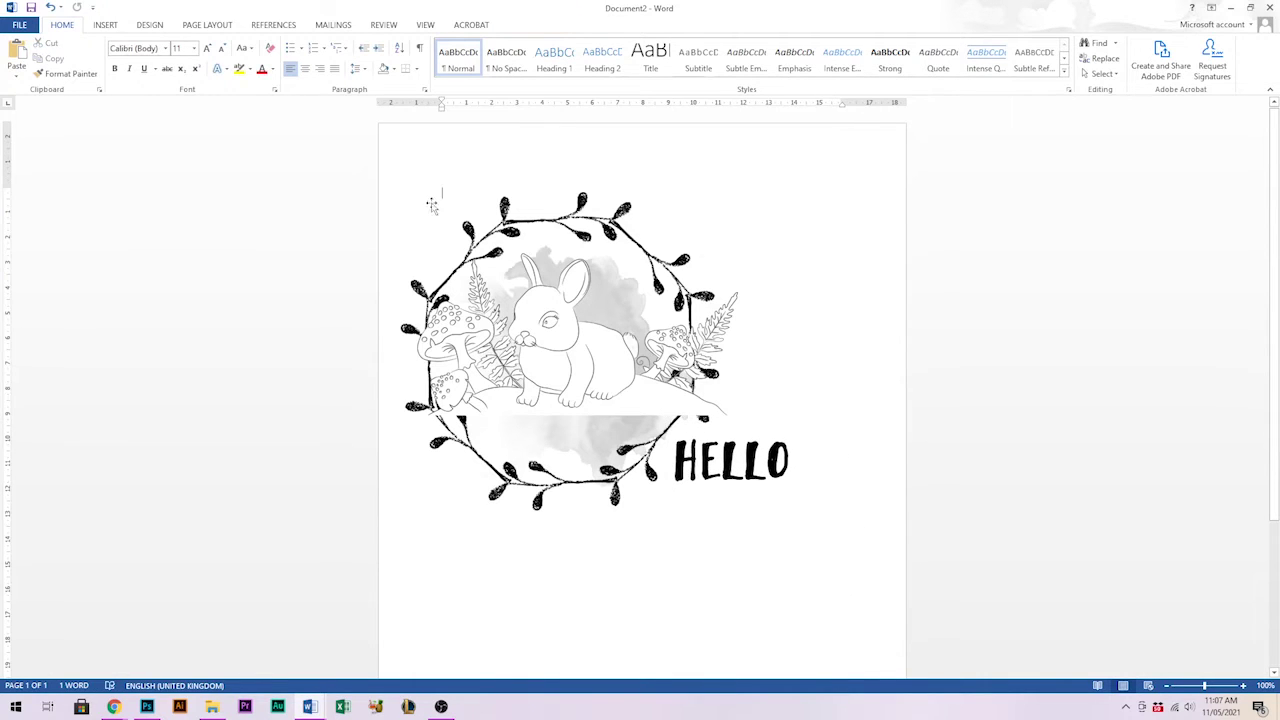
pyautogui.click(625, 388)
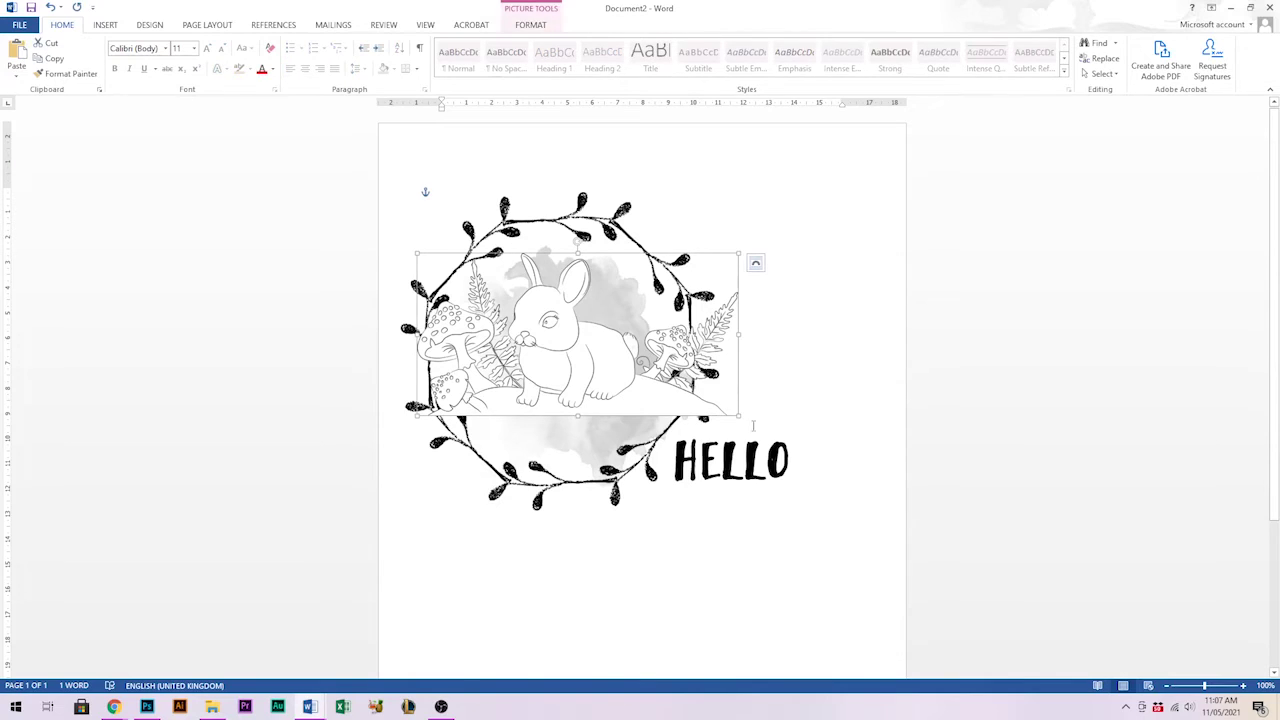
pyautogui.click(870, 341)
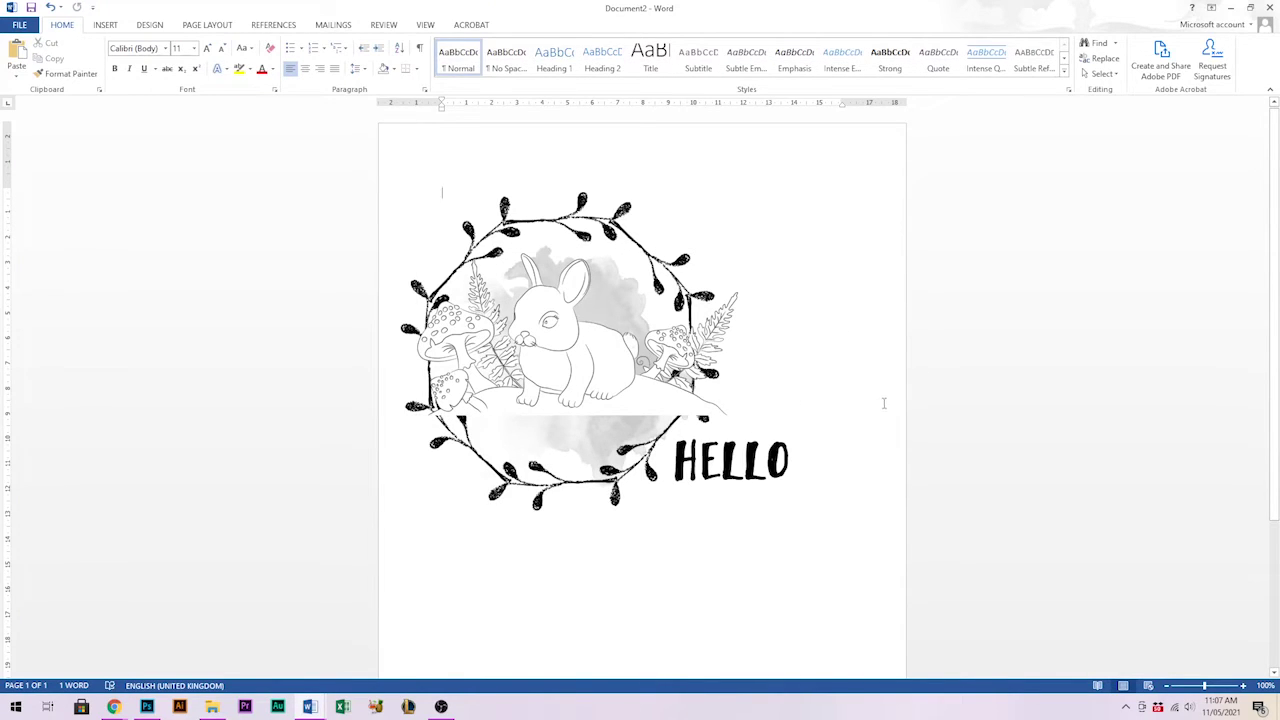
pyautogui.scroll(-1, 884, 302)
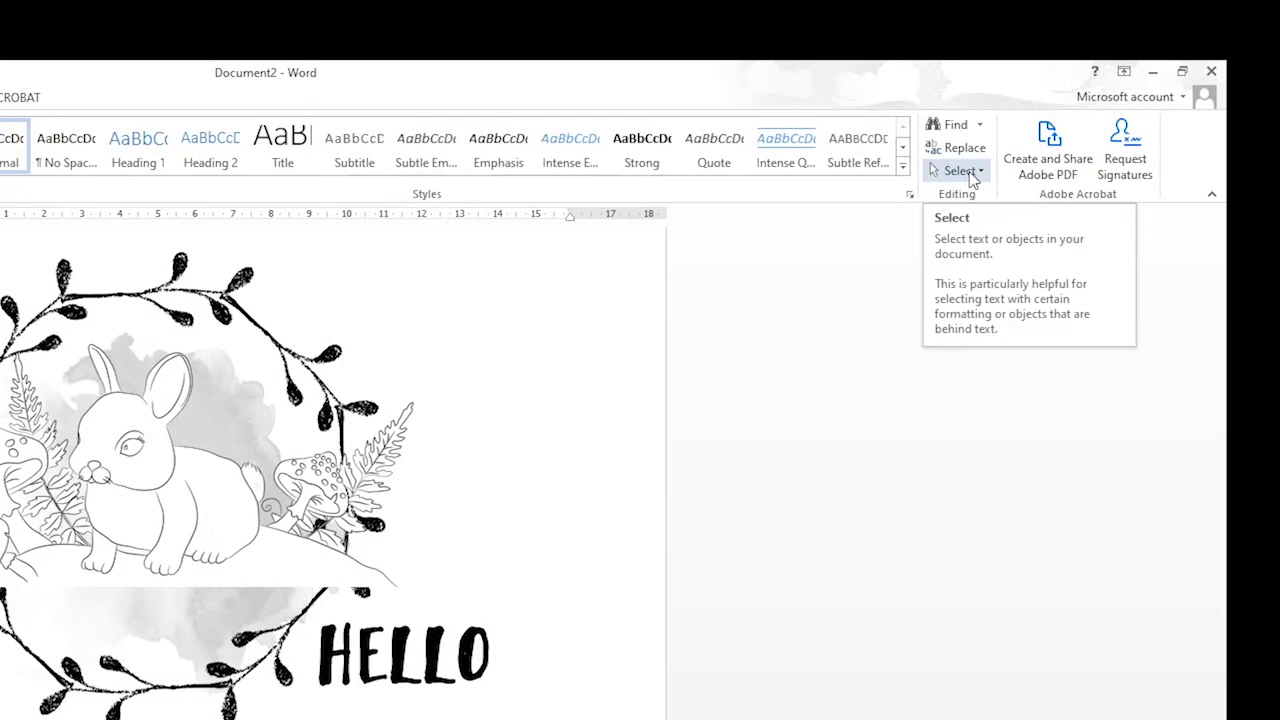
# Marquee-select the wreath, bunny and HELLO with Select Objects and move them slightly higher
pyautogui.click(969, 175)
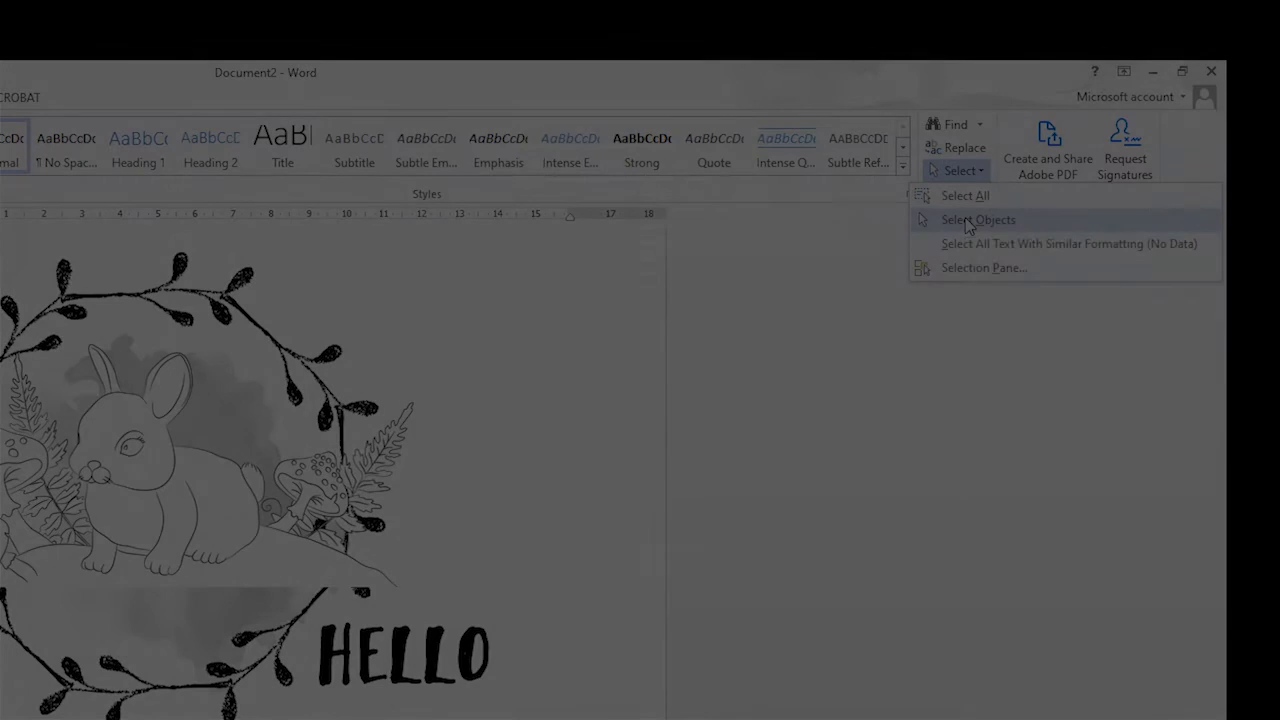
pyautogui.click(969, 222)
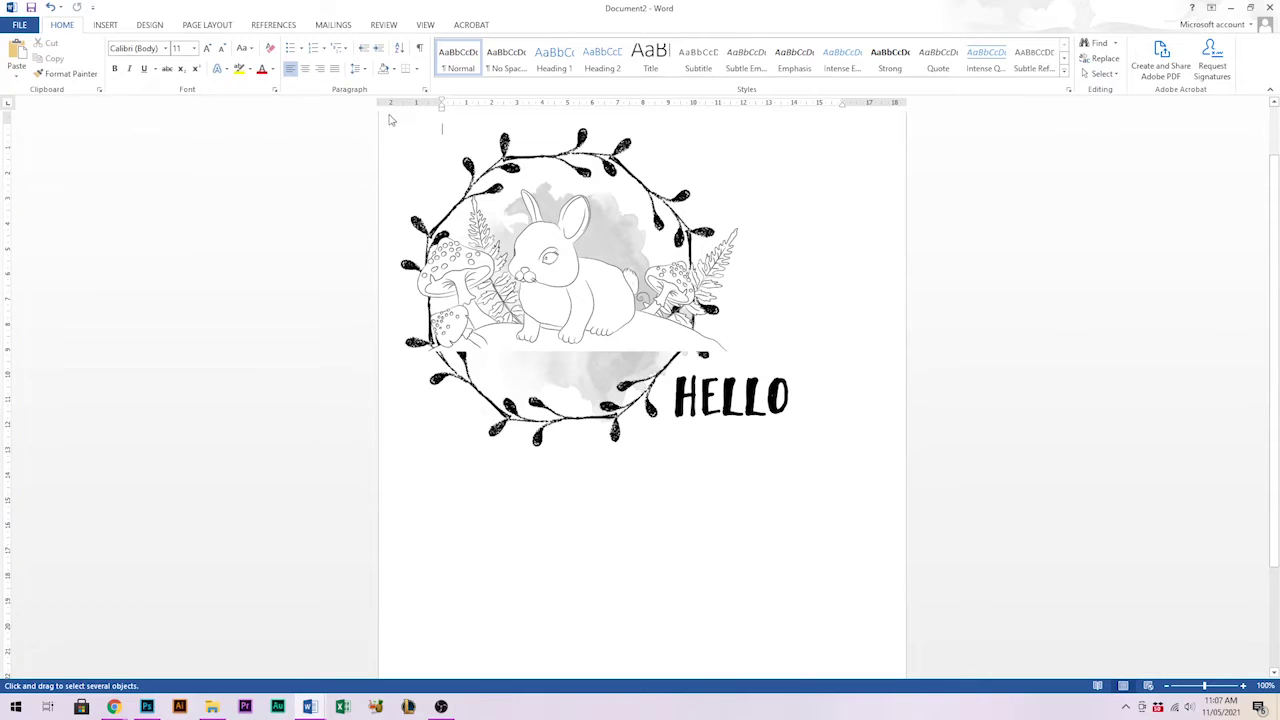
pyautogui.moveTo(388, 114)
pyautogui.mouseDown()
pyautogui.moveTo(420, 206)
pyautogui.moveTo(574, 428)
pyautogui.moveTo(696, 534)
pyautogui.moveTo(857, 593)
pyautogui.mouseUp()
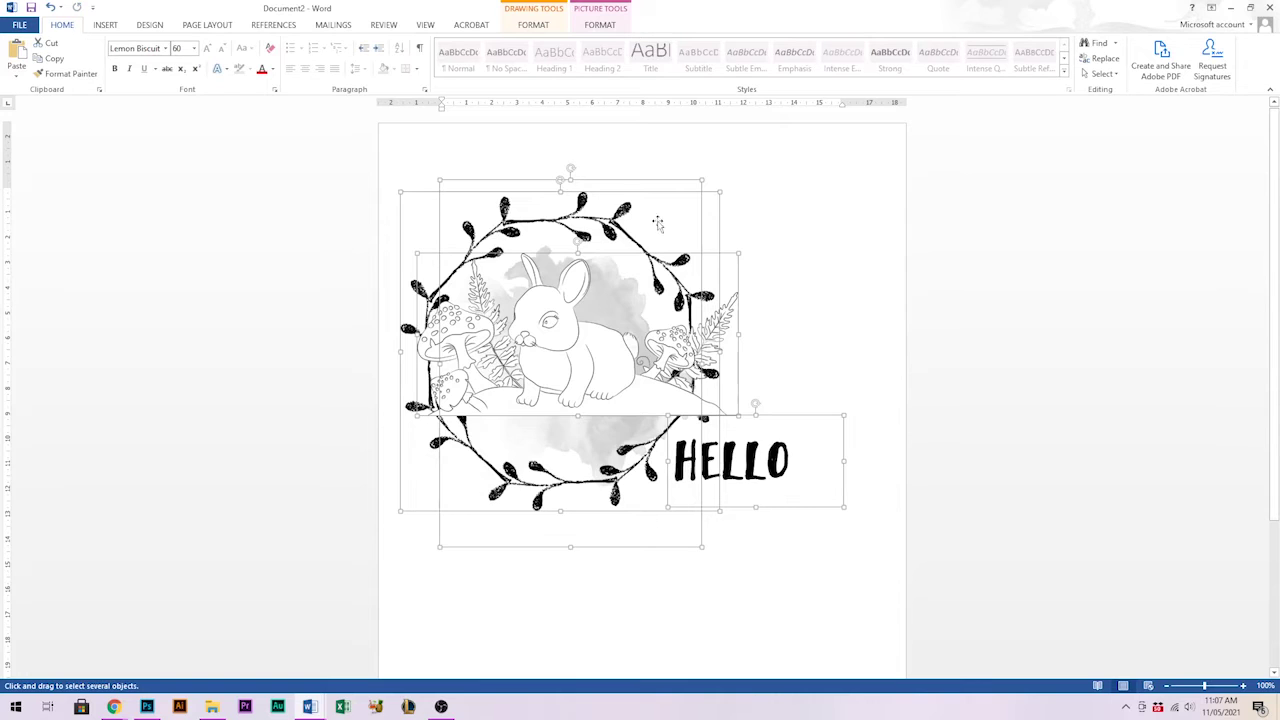
pyautogui.moveTo(598, 193); pyautogui.dragTo(598, 162)
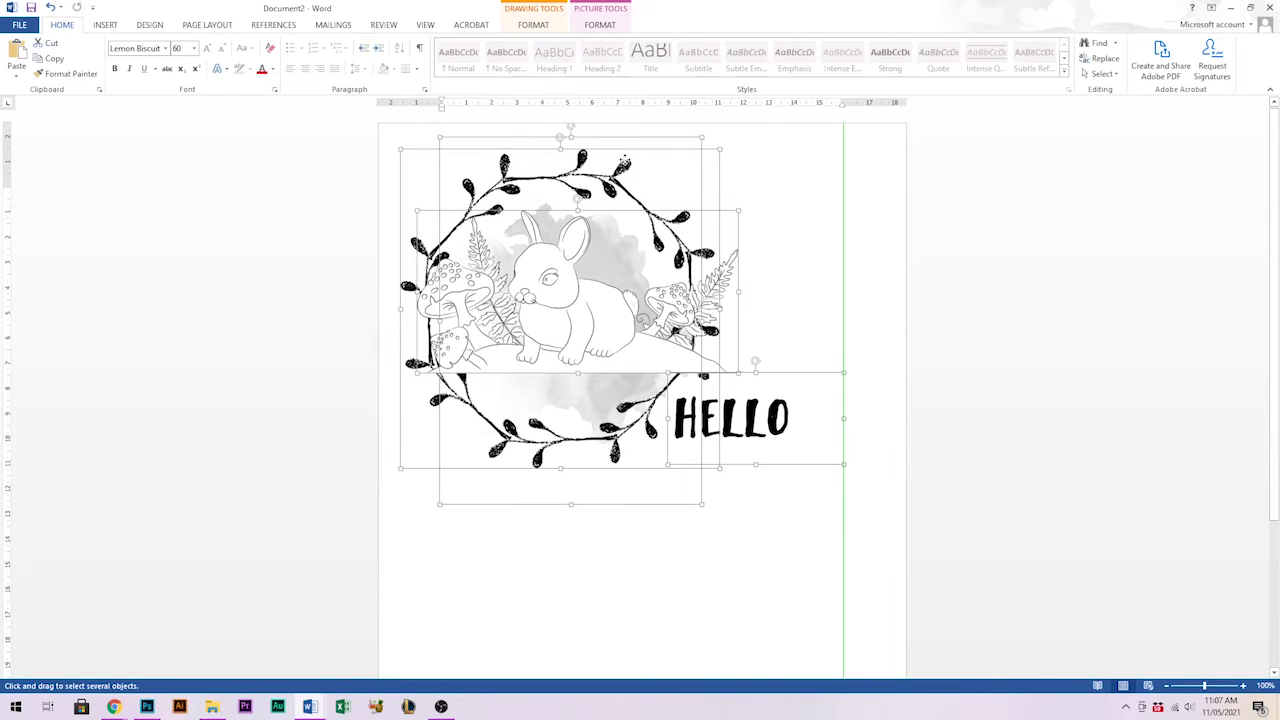
# Copy the selected wreath, bunny and HELLO composition
pyautogui.scroll(-2, 627, 453)
pyautogui.scroll(-3, 551, 349)
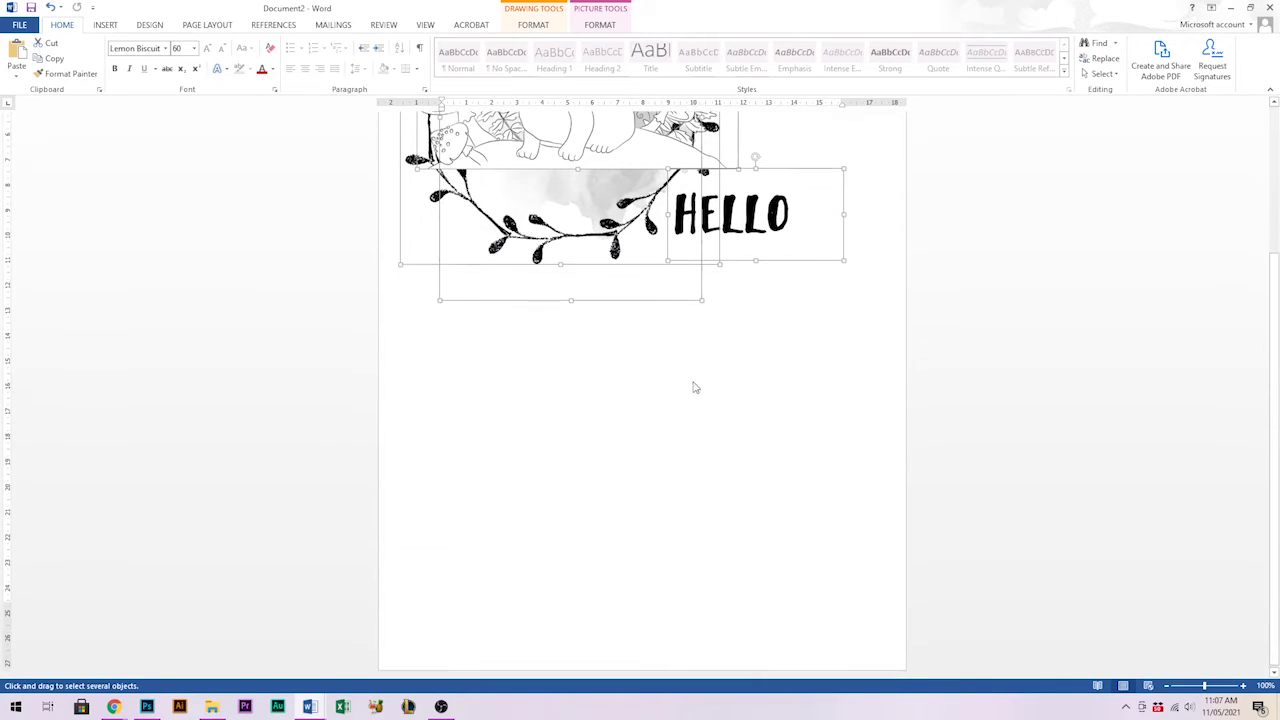
pyautogui.scroll(5, 649, 471)
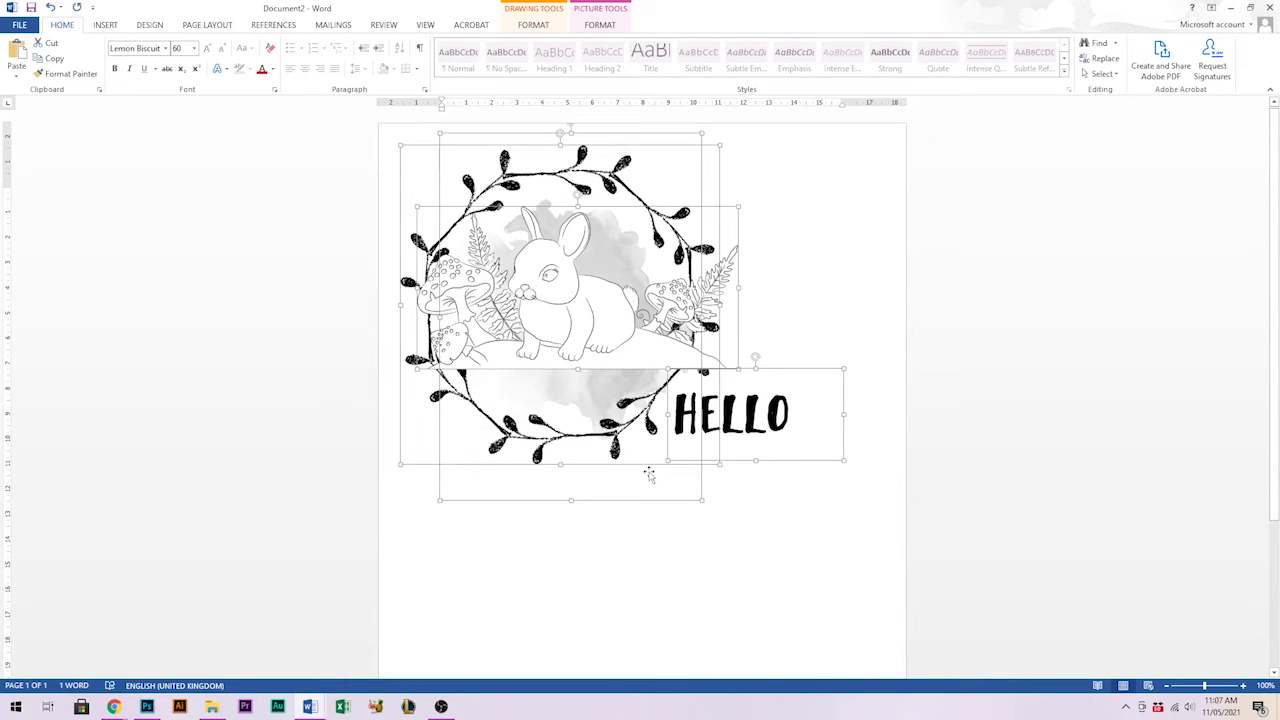
pyautogui.rightClick(553, 263)
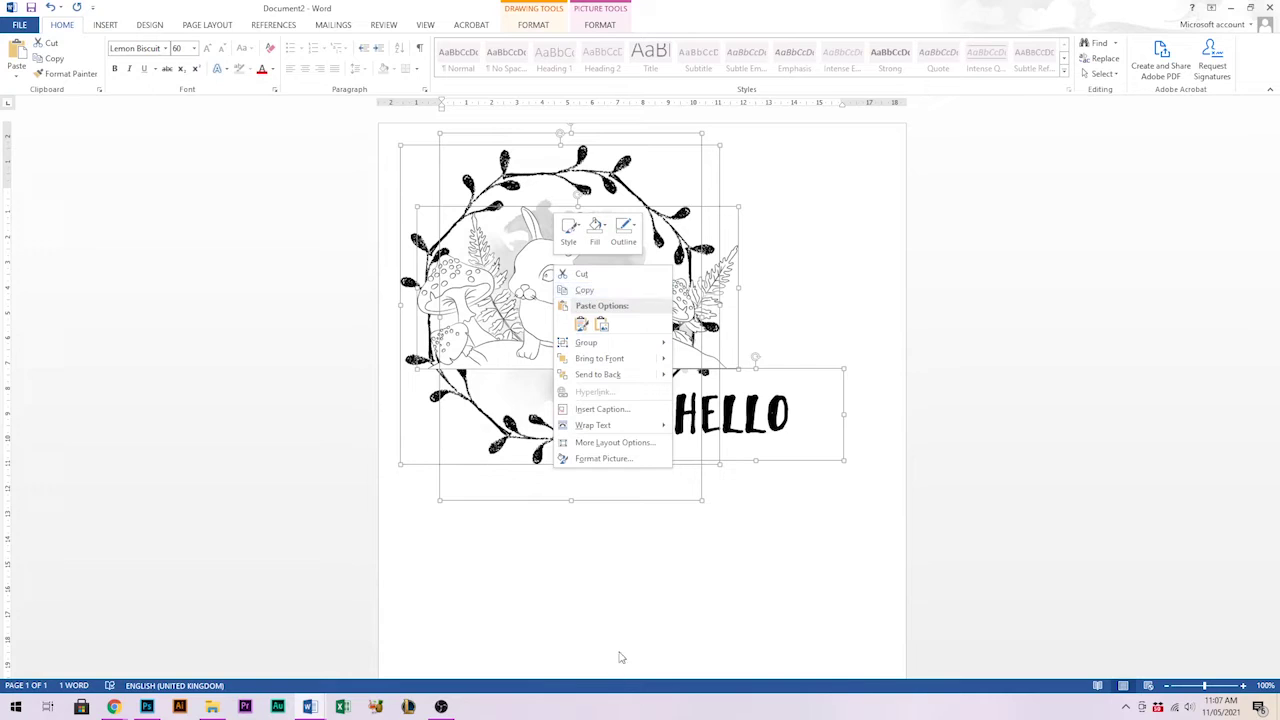
pyautogui.click(701, 576)
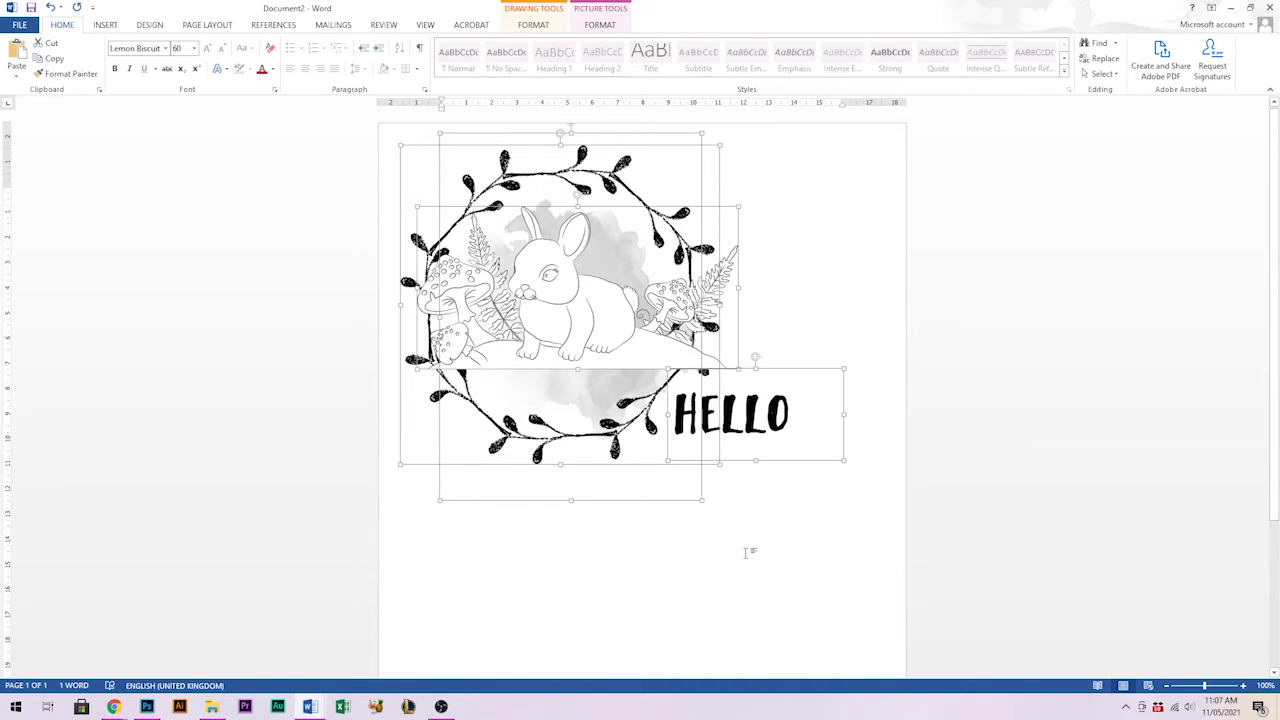
pyautogui.click(745, 552)
pyautogui.scroll(-4, 700, 565)
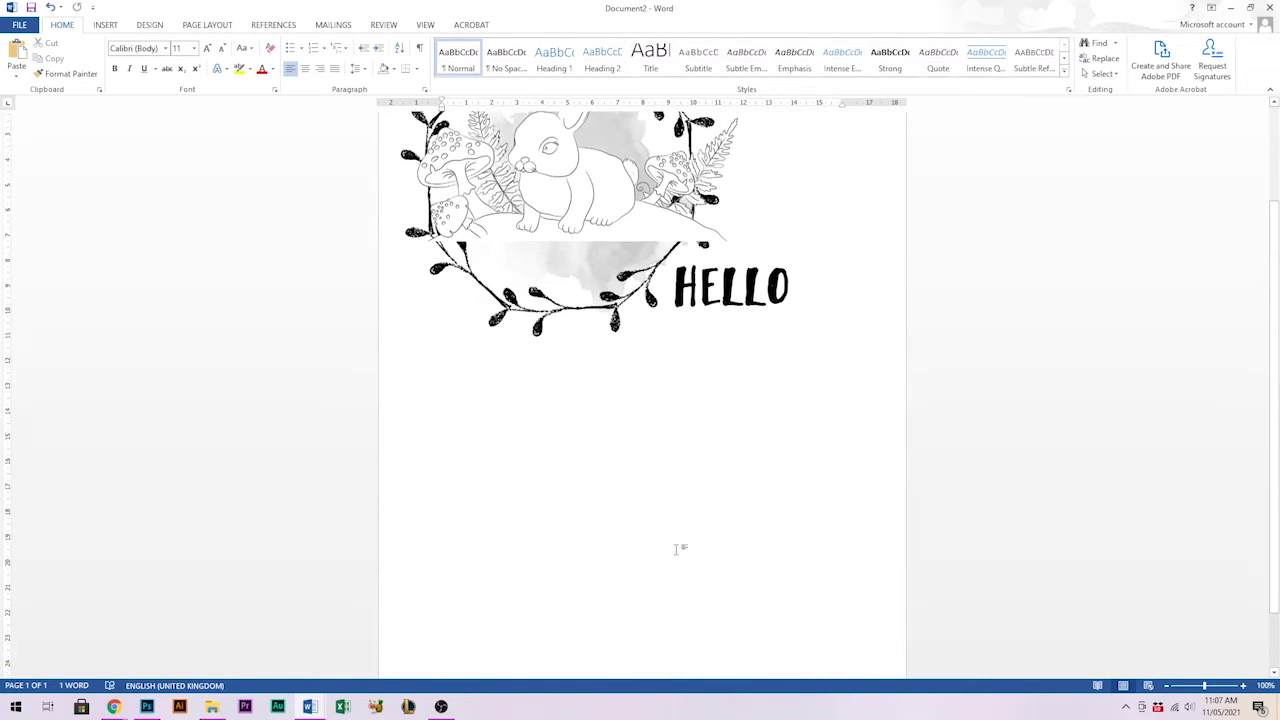
# Paste a duplicate of the wreath, bunny and HELLO design and place it below the original
pyautogui.rightClick(489, 396)
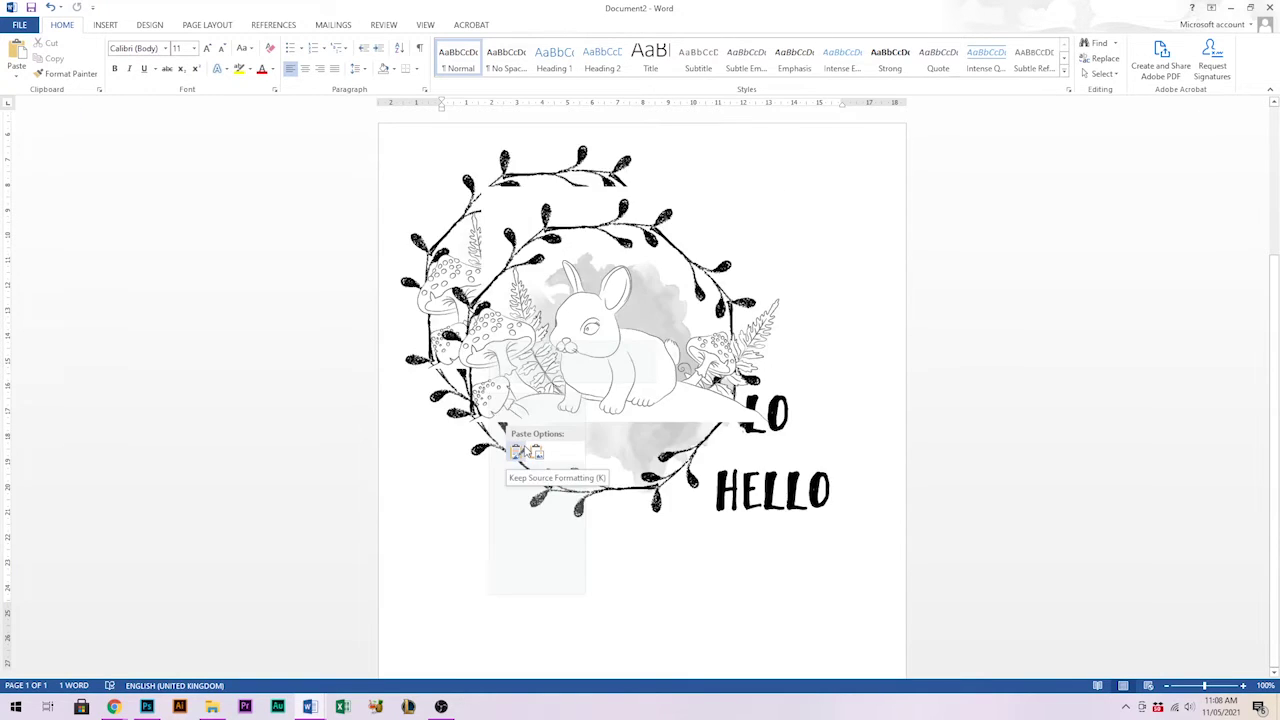
pyautogui.click(422, 400)
pyautogui.scroll(3, 537, 441)
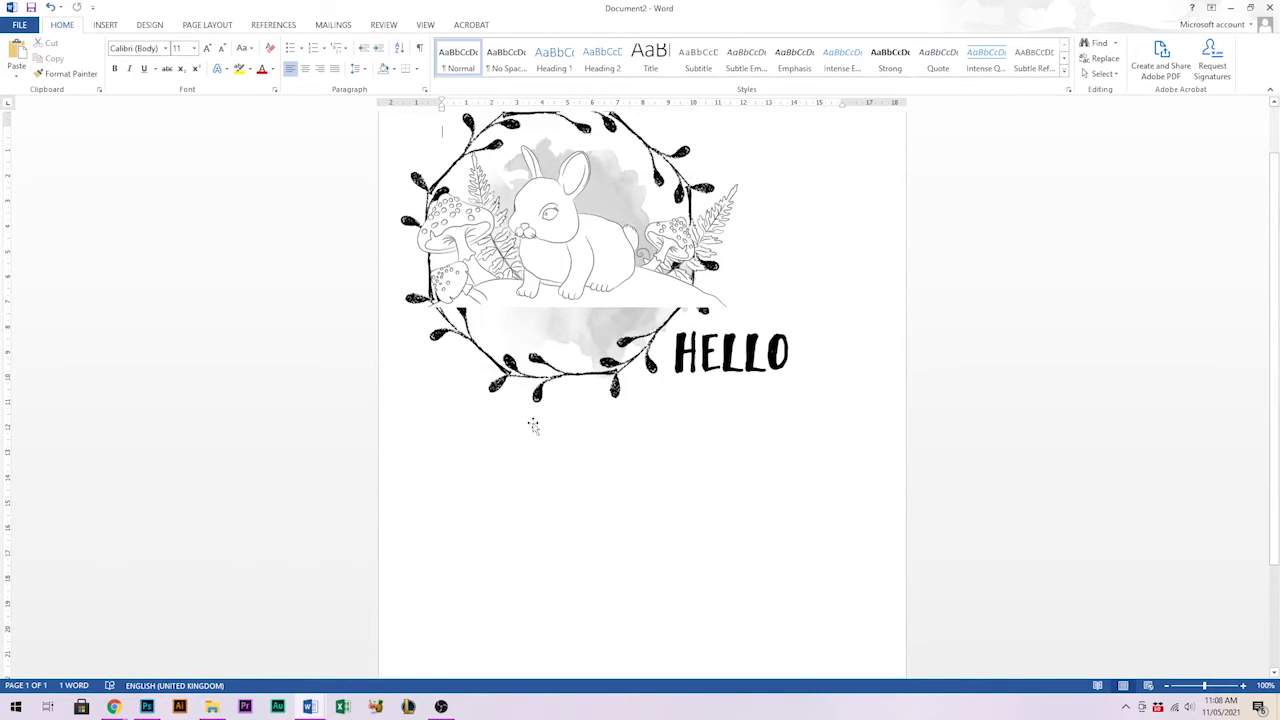
pyautogui.hotkey('ctrl', 'v')
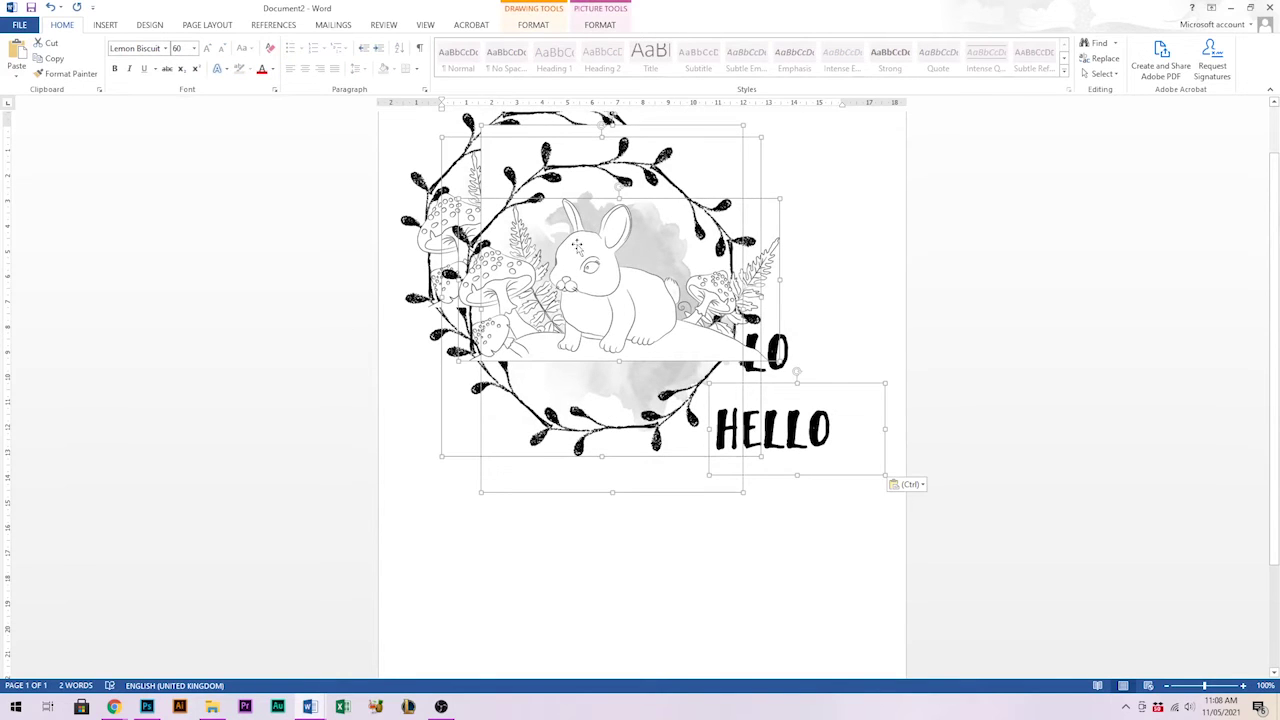
pyautogui.moveTo(584, 240); pyautogui.dragTo(585, 497)
pyautogui.moveTo(616, 440); pyautogui.dragTo(610, 390)
pyautogui.click(837, 386)
pyautogui.scroll(4, 763, 491)
pyautogui.scroll(-4, 476, 143)
pyautogui.scroll(4, 648, 488)
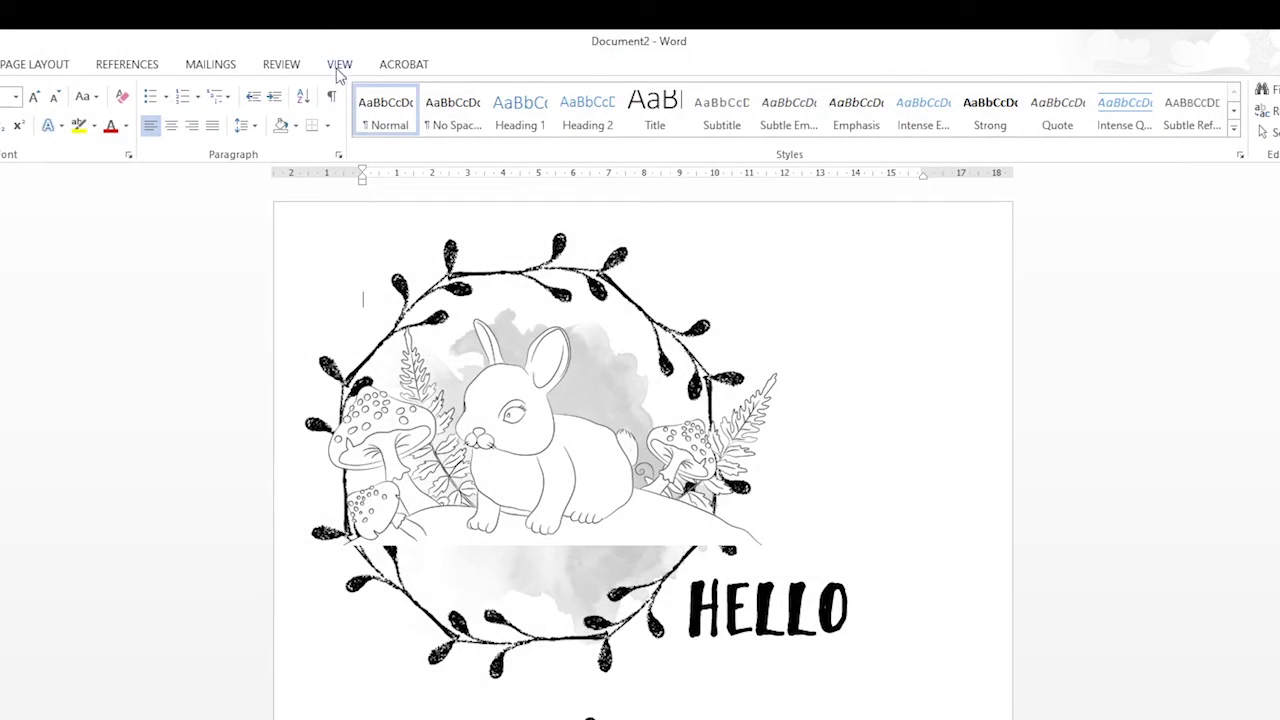
# Switch to One Page view so both HELLO wreath copies are visible
pyautogui.click(339, 65)
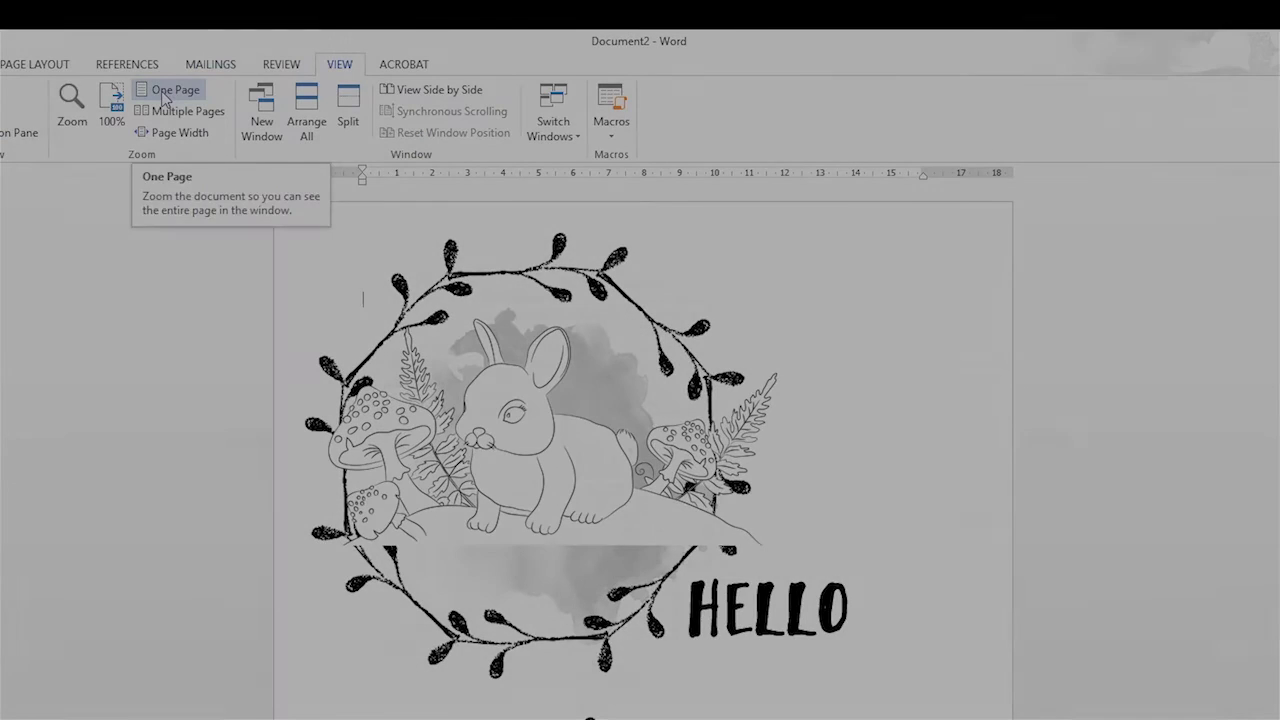
pyautogui.click(165, 92)
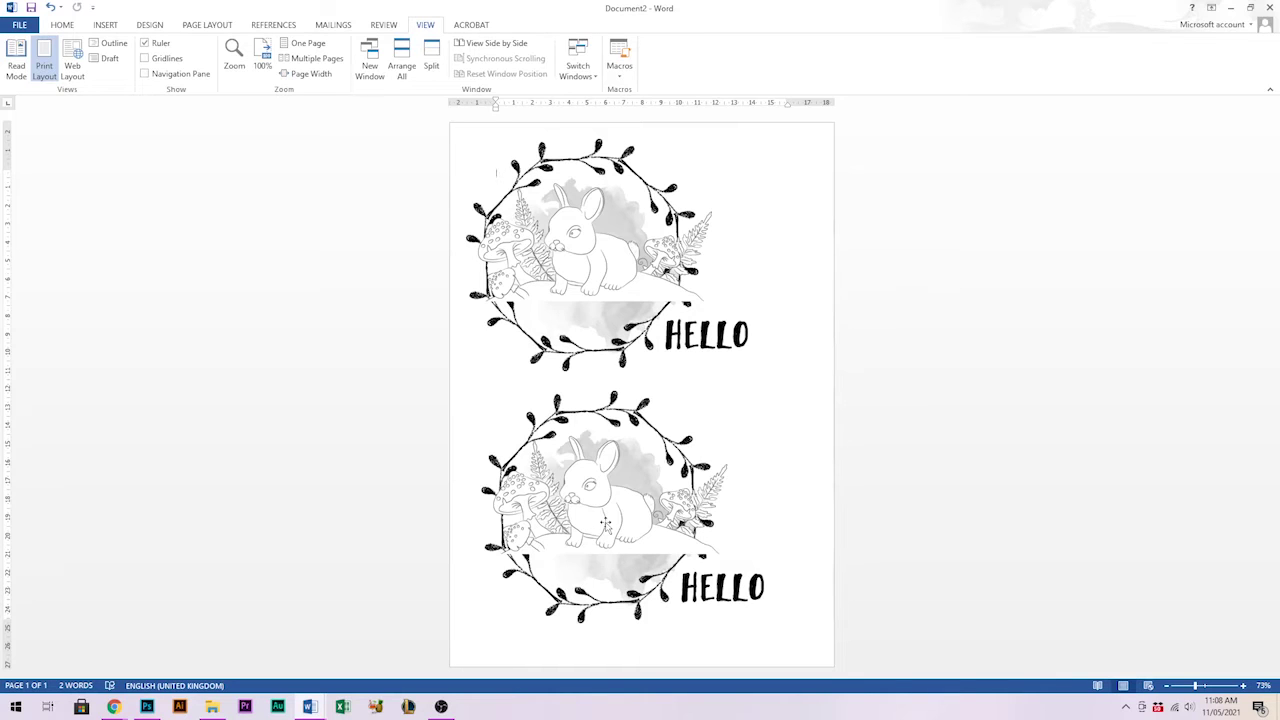
# Delete the lower copy's bunny, wreath, watercolour and HELLO text box
pyautogui.click(605, 525)
pyautogui.press('Delete')
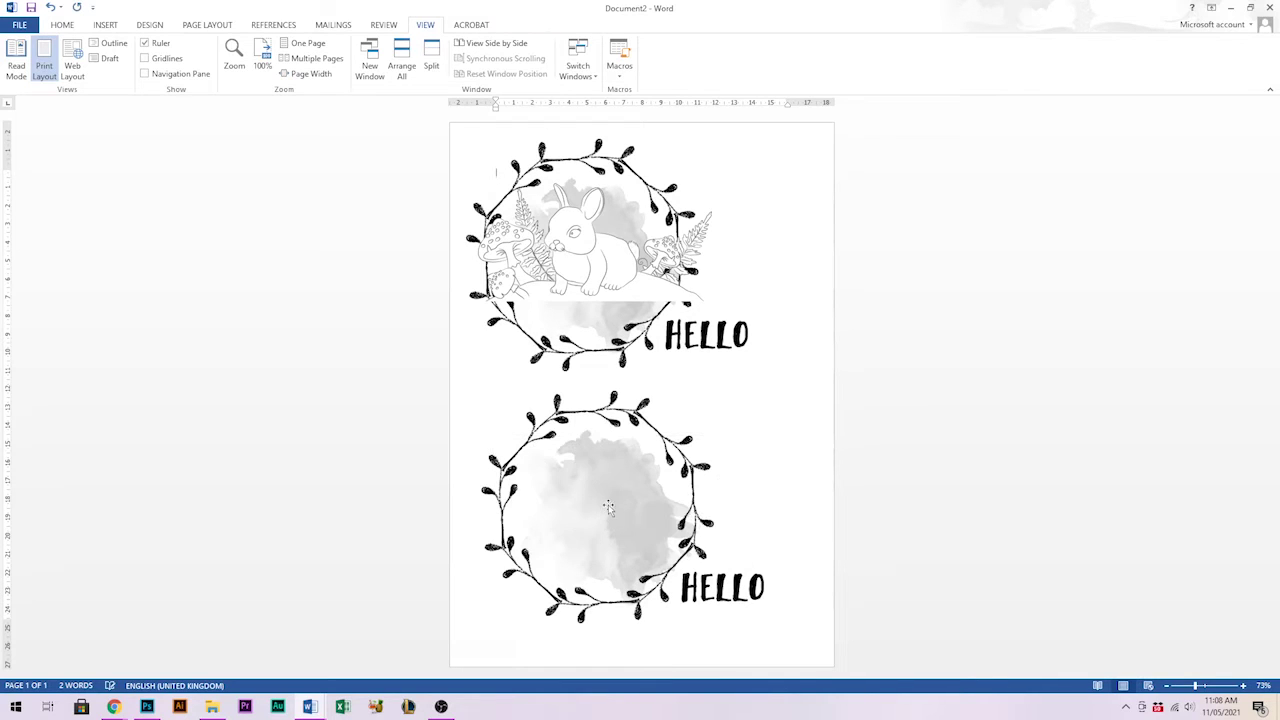
pyautogui.click(689, 453)
pyautogui.press('Delete')
pyautogui.press('Delete')
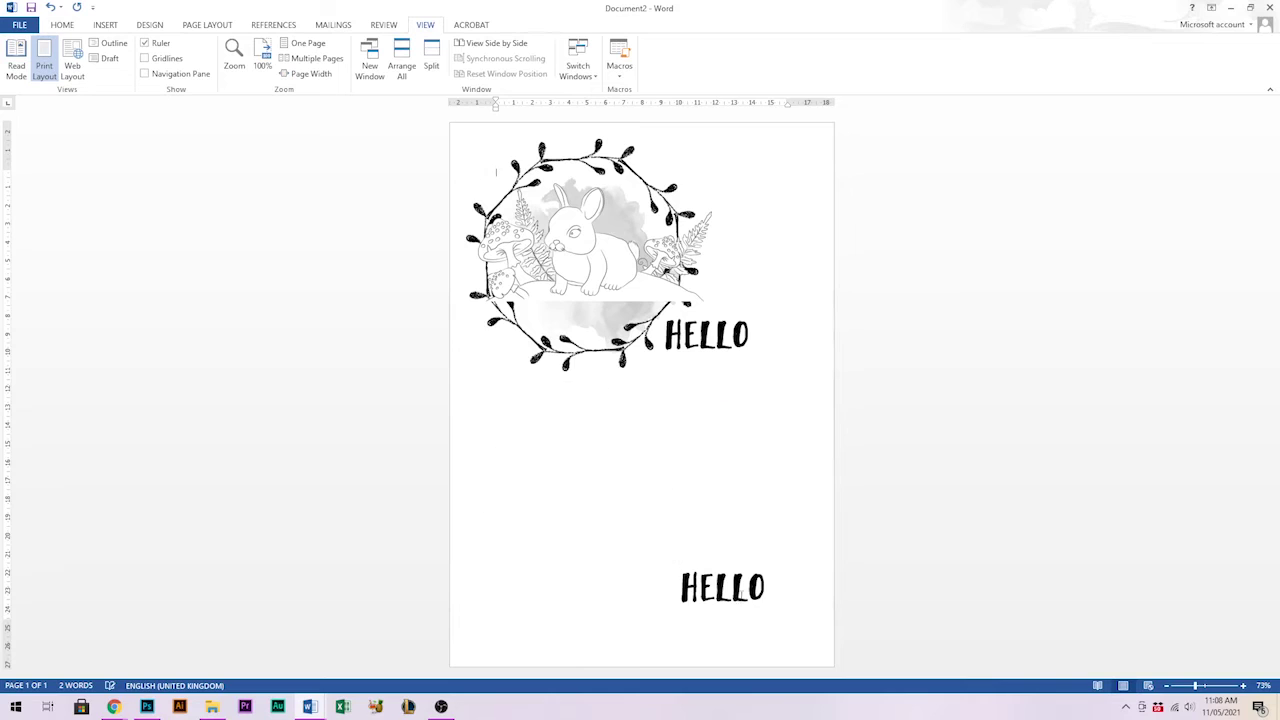
pyautogui.click(765, 588)
pyautogui.press('BackSpace')
pyautogui.click(706, 555)
# Delete the upper HELLO text box and wreath, centre the bunny, and zoom to 100%
pyautogui.press('Delete')
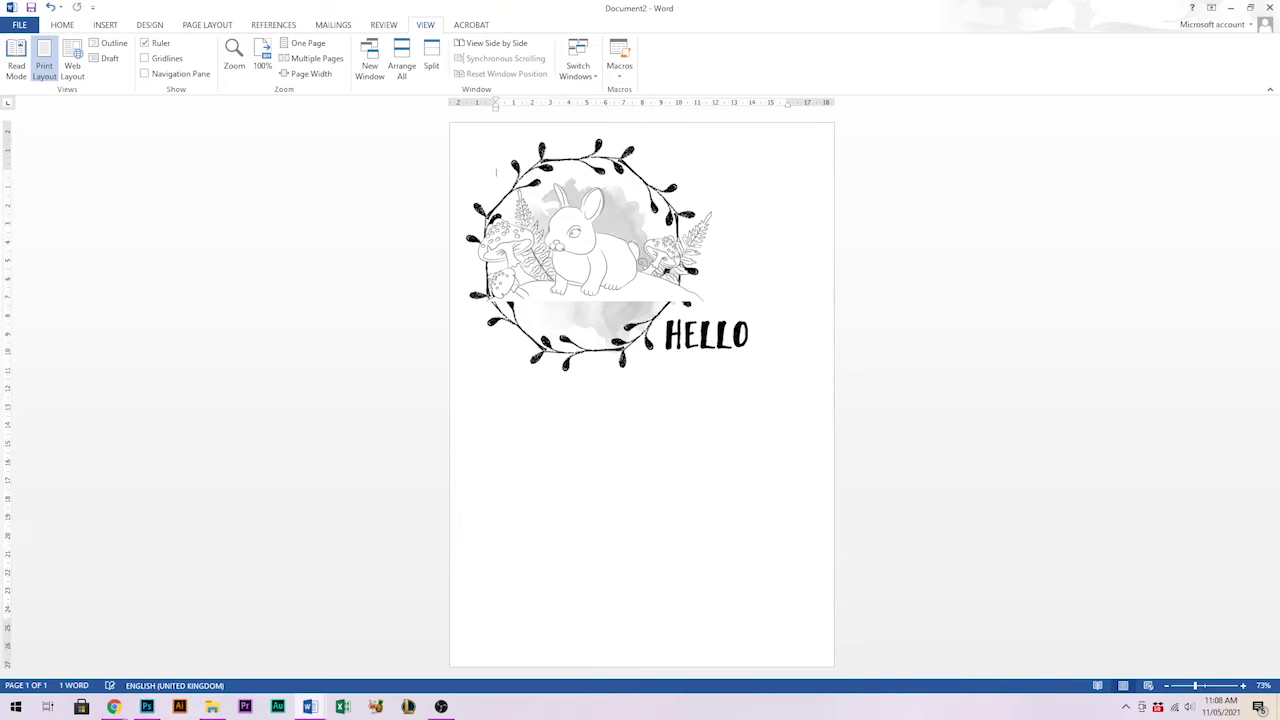
pyautogui.click(716, 302)
pyautogui.press('Delete')
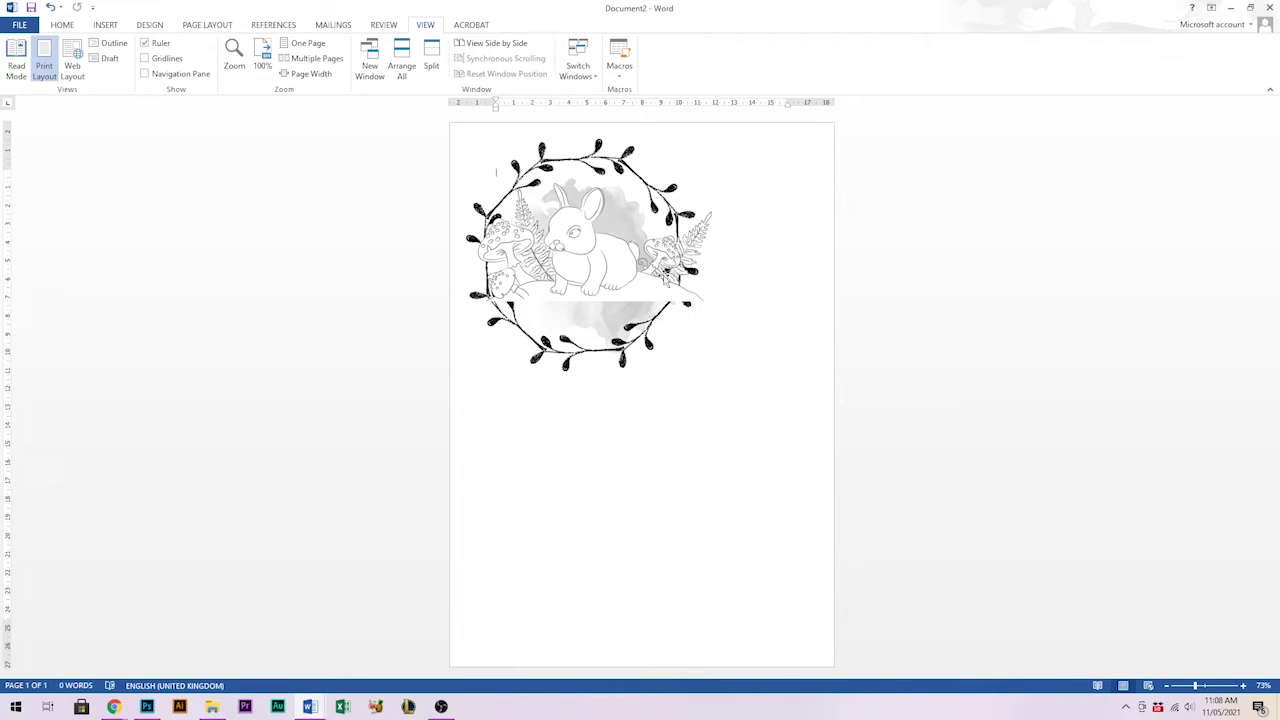
pyautogui.click(592, 352)
pyautogui.press('Delete')
pyautogui.moveTo(621, 297); pyautogui.dragTo(665, 385)
pyautogui.click(680, 338)
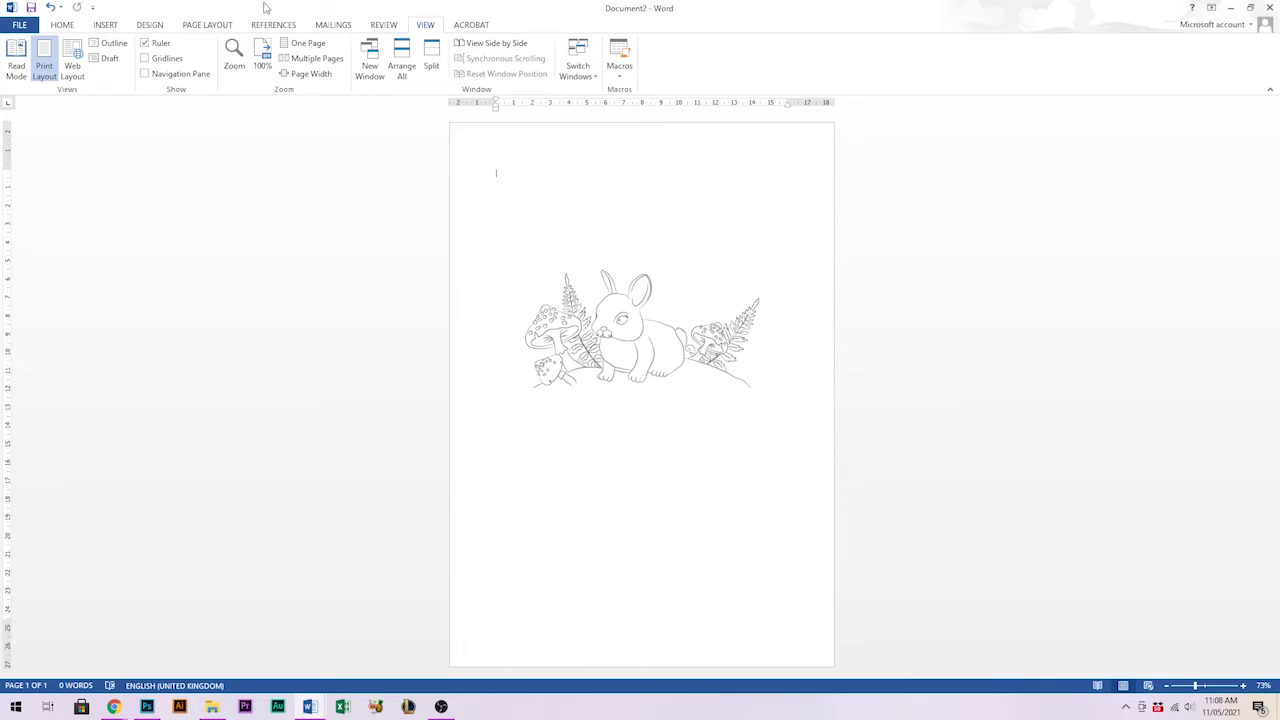
pyautogui.click(264, 57)
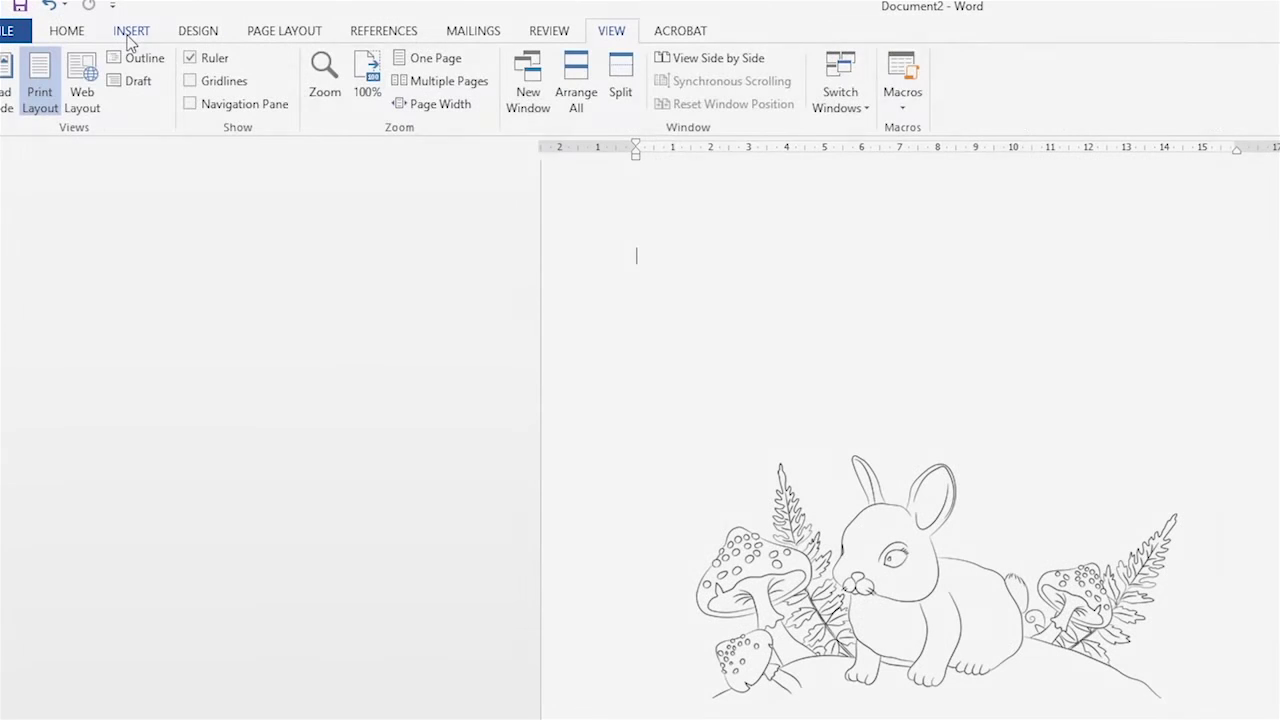
# Draw a rectangle shape over the bunny drawing, about 12.12 × 17.81 cm
pyautogui.click(104, 27)
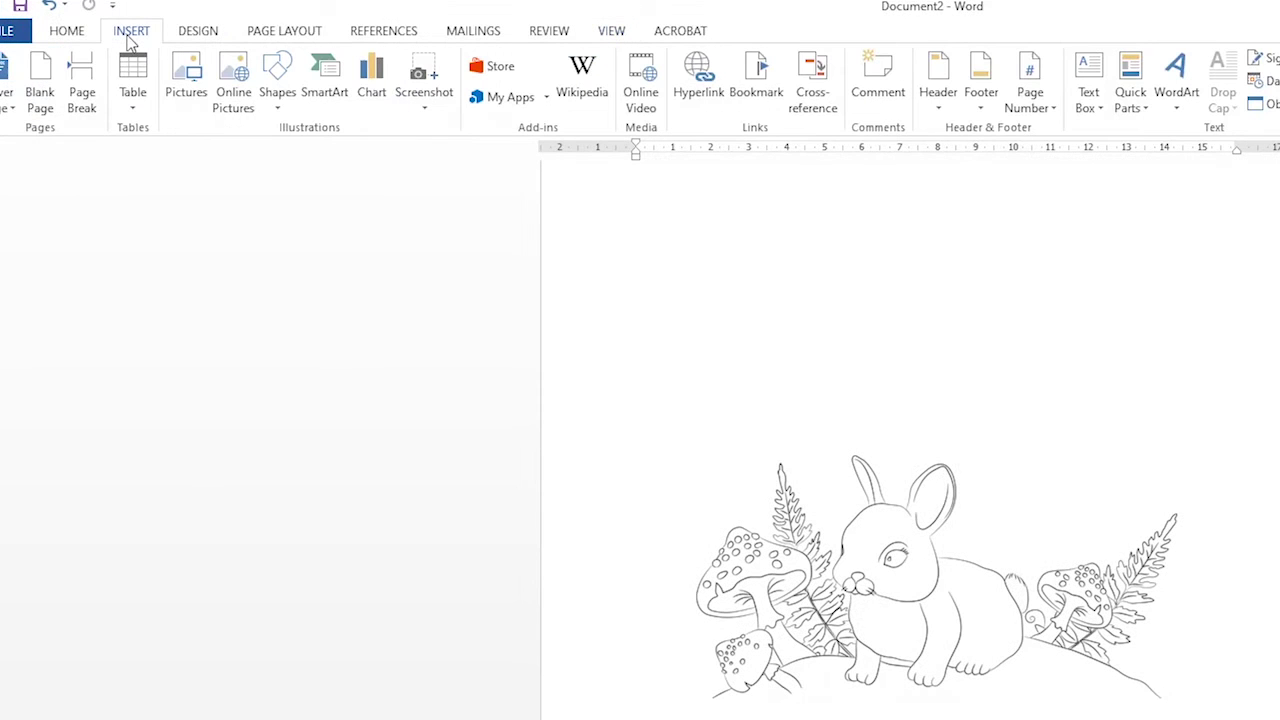
pyautogui.click(278, 92)
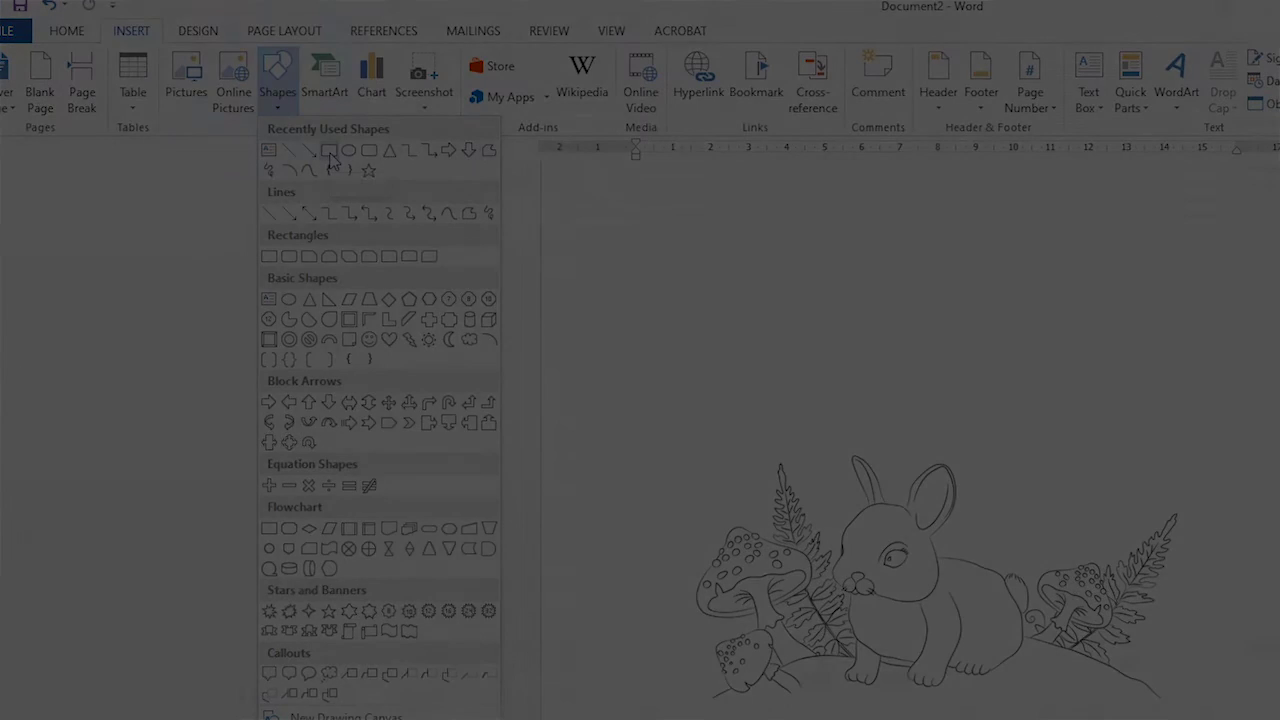
pyautogui.click(330, 152)
pyautogui.moveTo(418, 222)
pyautogui.mouseDown()
pyautogui.moveTo(451, 271)
pyautogui.moveTo(613, 418)
pyautogui.moveTo(754, 511)
pyautogui.moveTo(891, 571)
pyautogui.moveTo(523, 263)
pyautogui.moveTo(868, 528)
pyautogui.mouseUp()
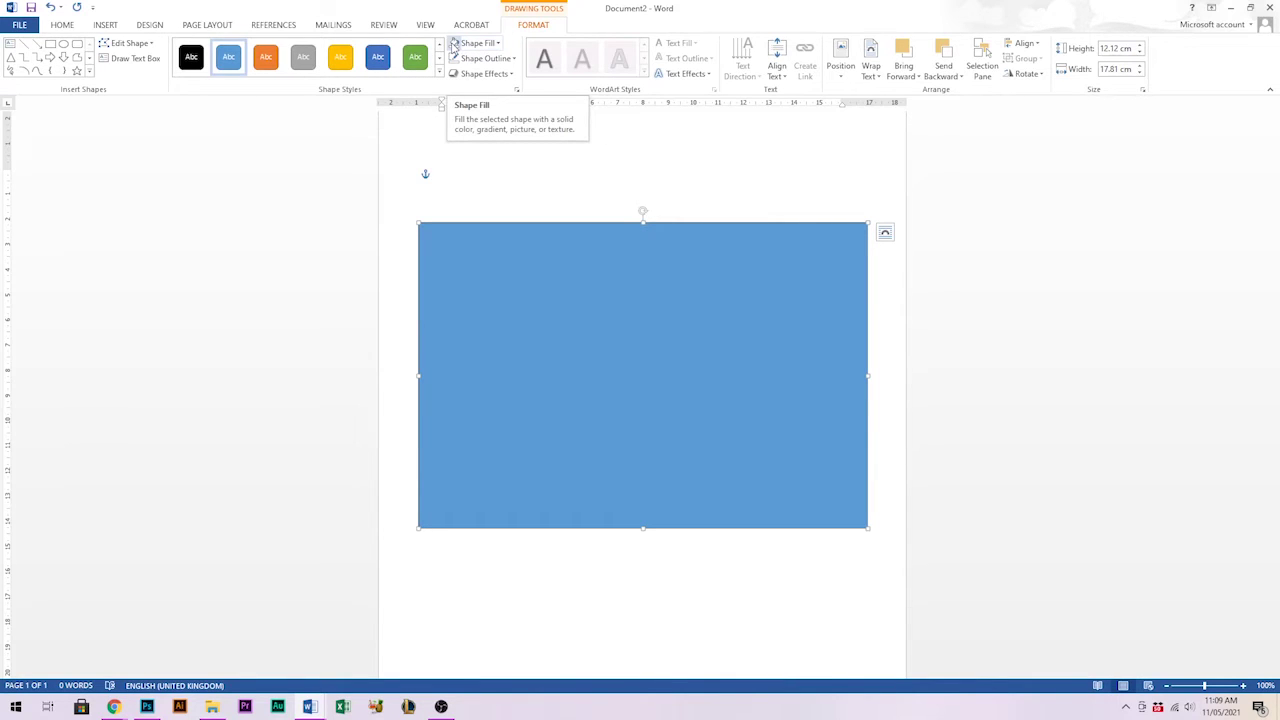
# Give the rectangle No Fill and a White, Background 1, Darker 25% grey outline
pyautogui.click(453, 45)
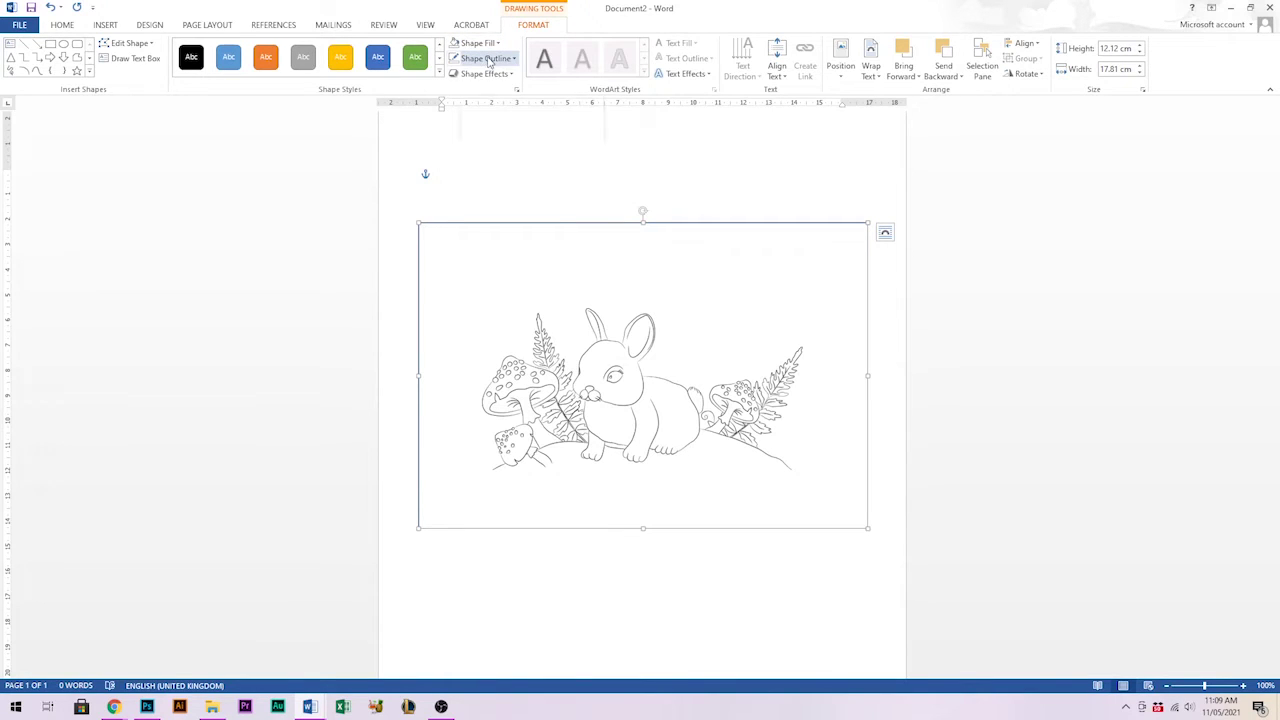
pyautogui.click(488, 60)
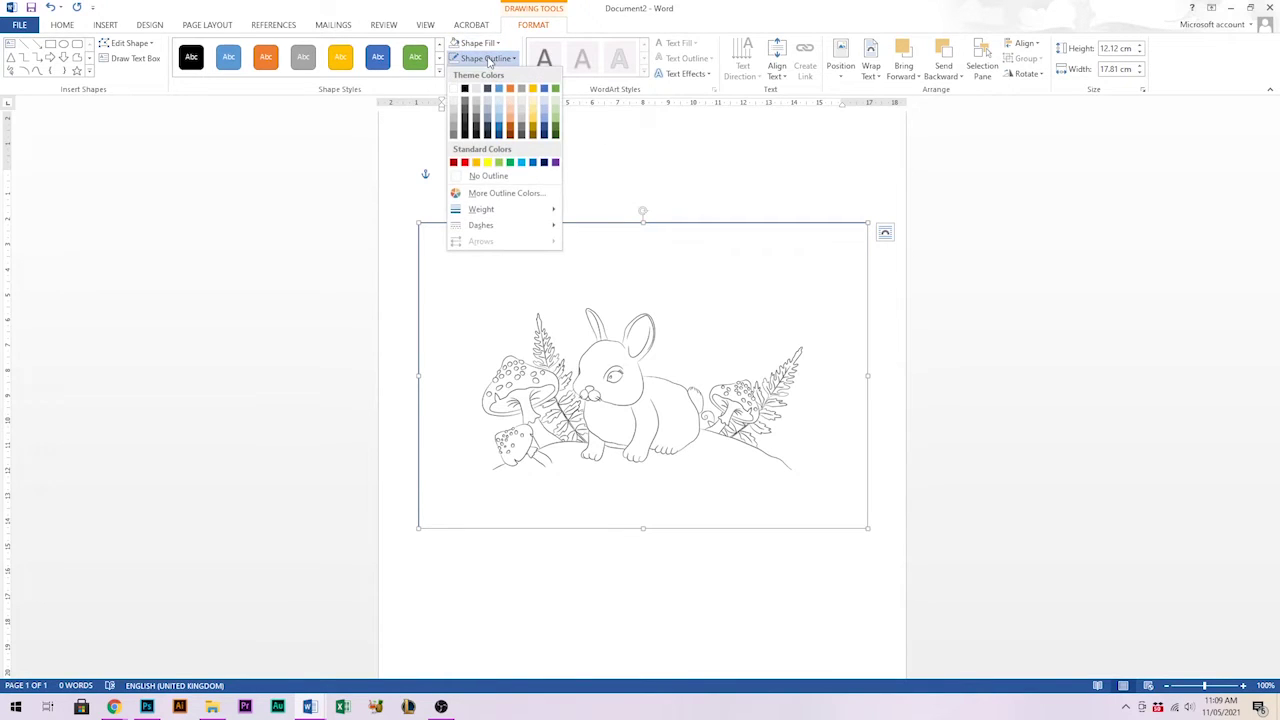
pyautogui.click(500, 181)
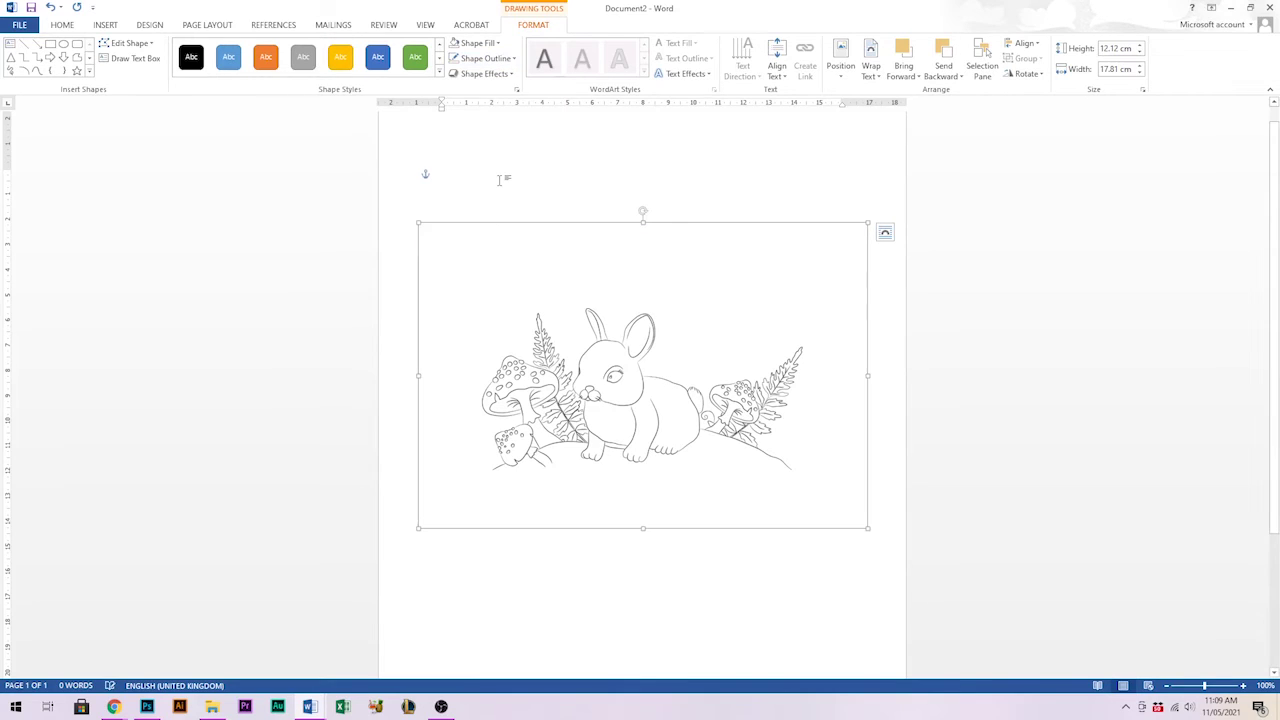
pyautogui.click(497, 59)
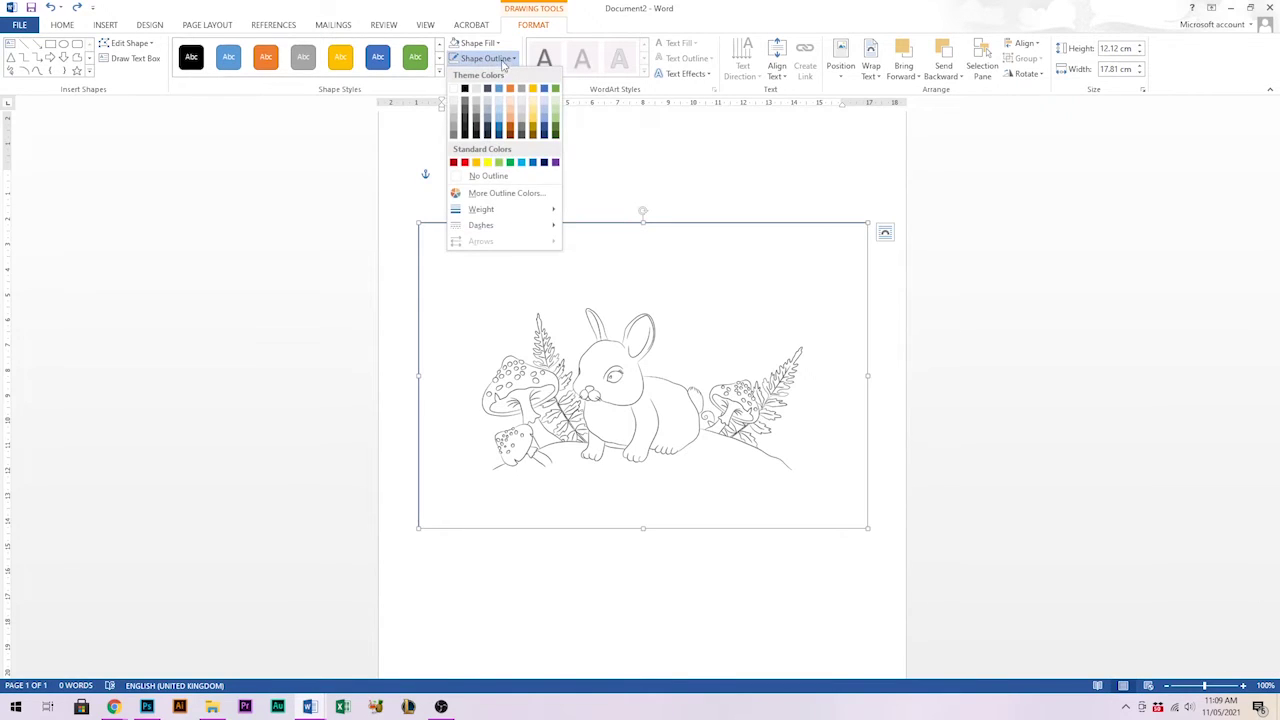
pyautogui.click(455, 122)
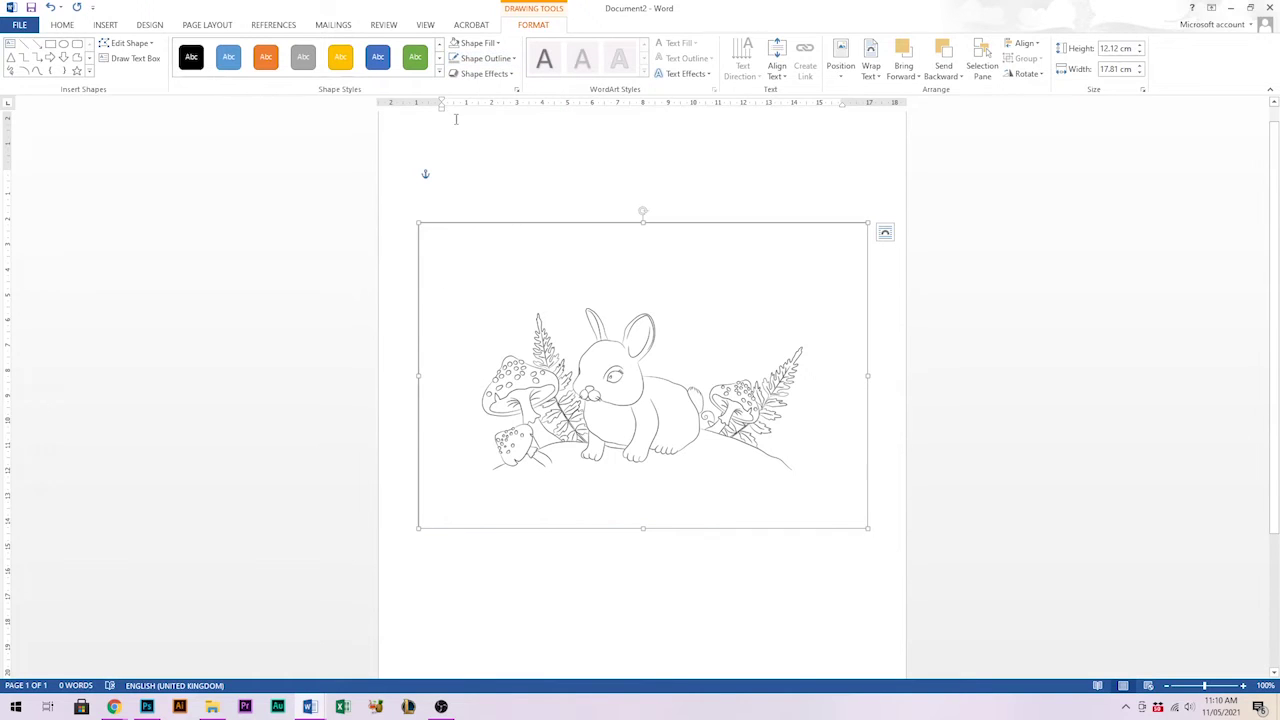
pyautogui.click(661, 186)
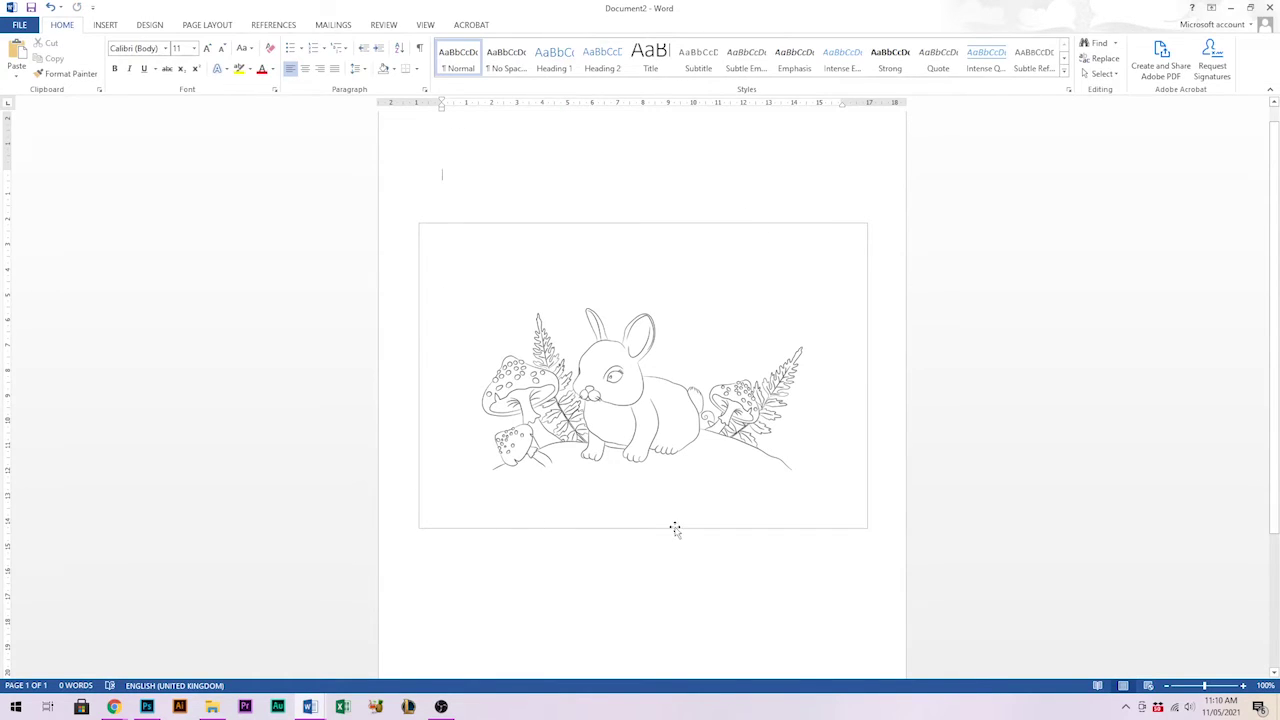
# Send the rectangle to the back, behind the bunny drawing
pyautogui.moveTo(641, 225)
pyautogui.mouseDown()
pyautogui.moveTo(753, 242)
pyautogui.moveTo(634, 232)
pyautogui.mouseUp()
pyautogui.rightClick(634, 232)
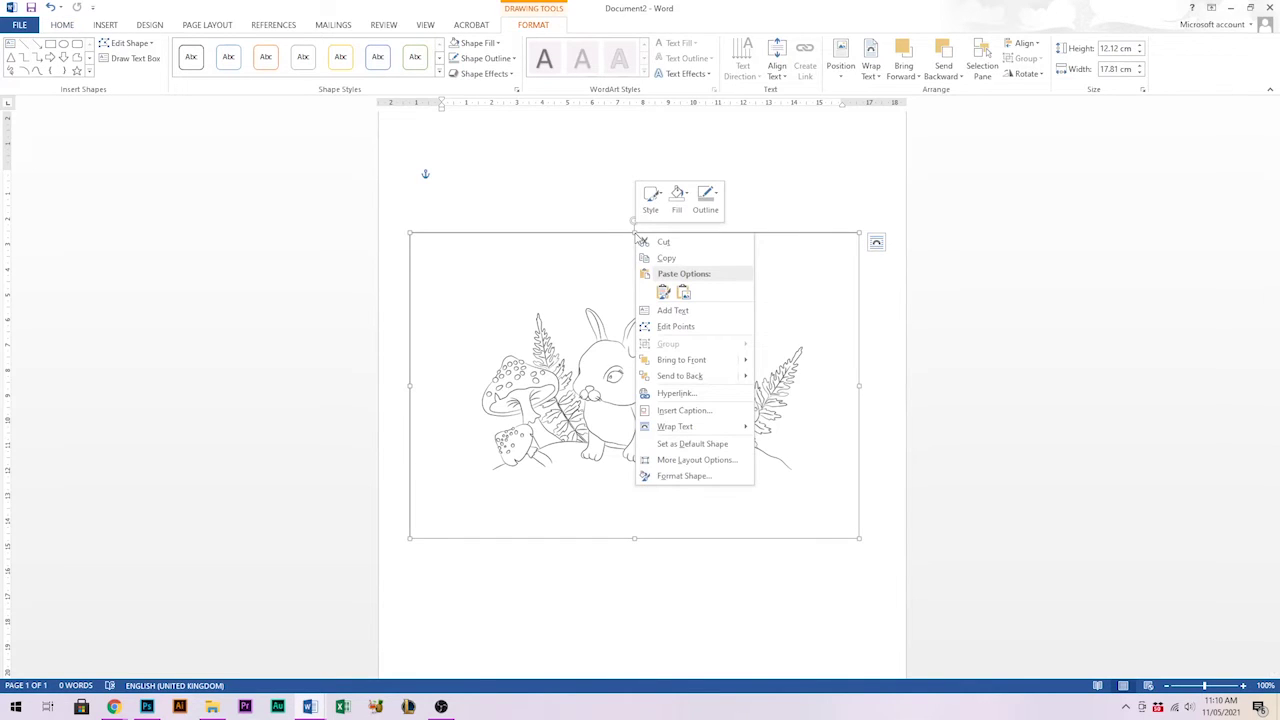
pyautogui.click(695, 377)
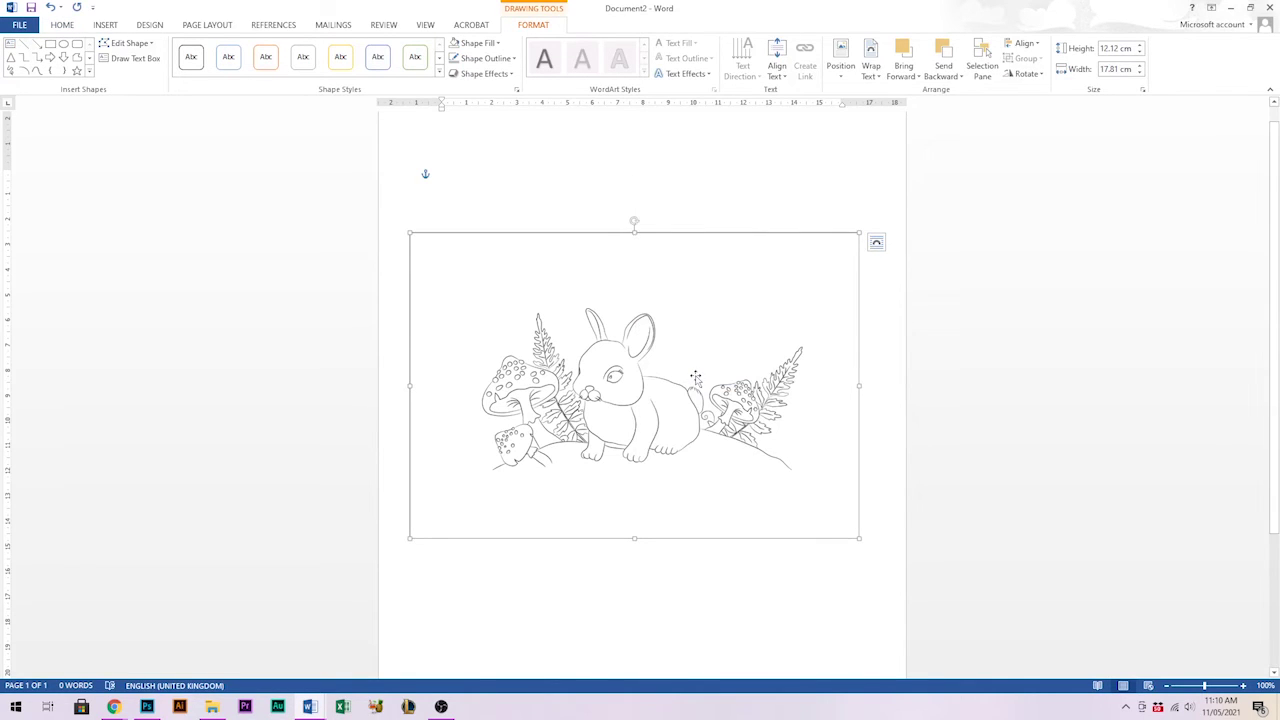
# Position the rectangle around the bunny and move the bunny up inside the frame
pyautogui.moveTo(521, 233)
pyautogui.mouseDown()
pyautogui.moveTo(630, 315)
pyautogui.moveTo(561, 275)
pyautogui.moveTo(604, 303)
pyautogui.mouseUp()
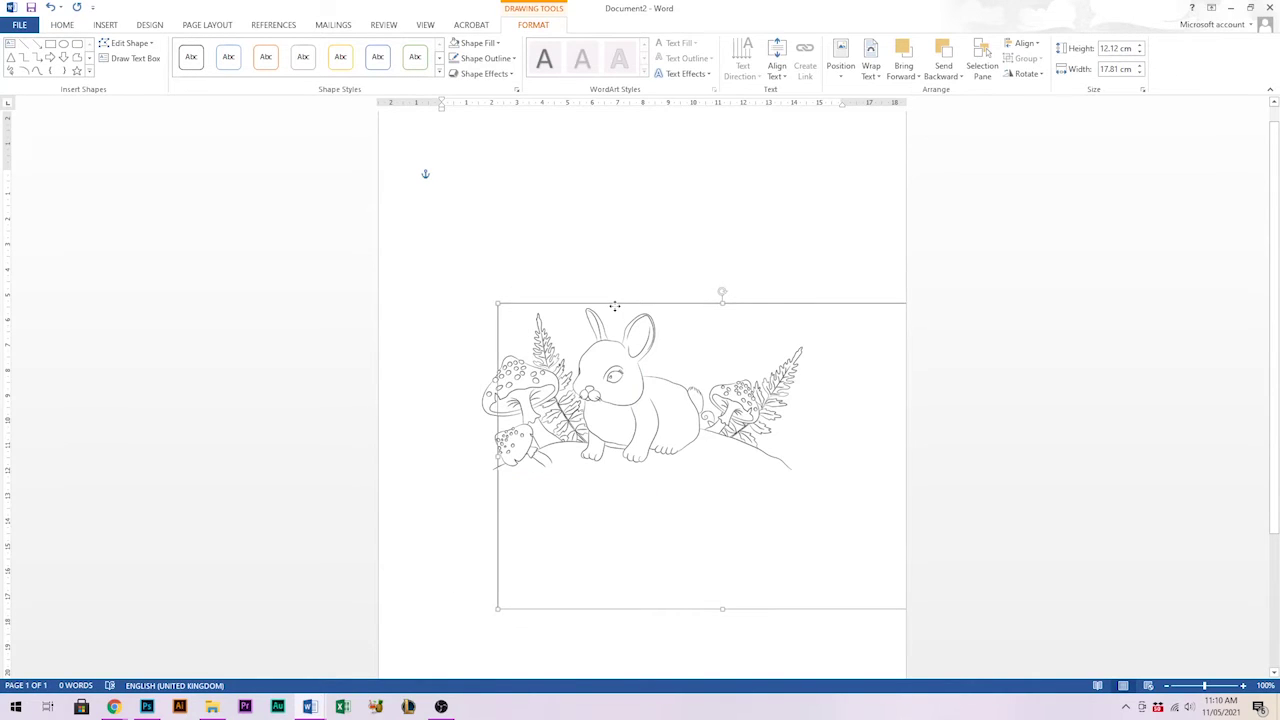
pyautogui.rightClick(550, 303)
pyautogui.press('Escape')
pyautogui.moveTo(537, 372)
pyautogui.mouseDown()
pyautogui.moveTo(540, 458)
pyautogui.moveTo(608, 397)
pyautogui.mouseUp()
pyautogui.click(651, 200)
pyautogui.moveTo(694, 303)
pyautogui.mouseDown()
pyautogui.moveTo(603, 169)
pyautogui.moveTo(627, 180)
pyautogui.mouseUp()
pyautogui.click(617, 189)
pyautogui.moveTo(569, 335); pyautogui.dragTo(575, 260)
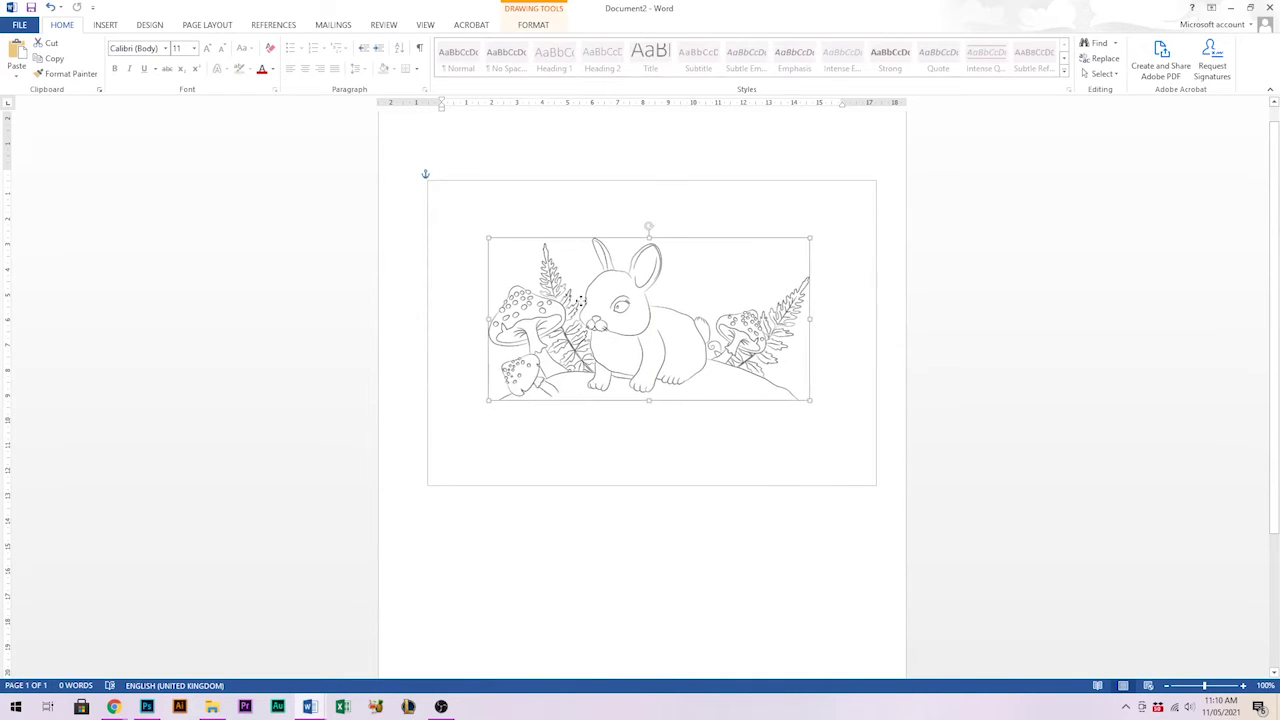
pyautogui.click(872, 280)
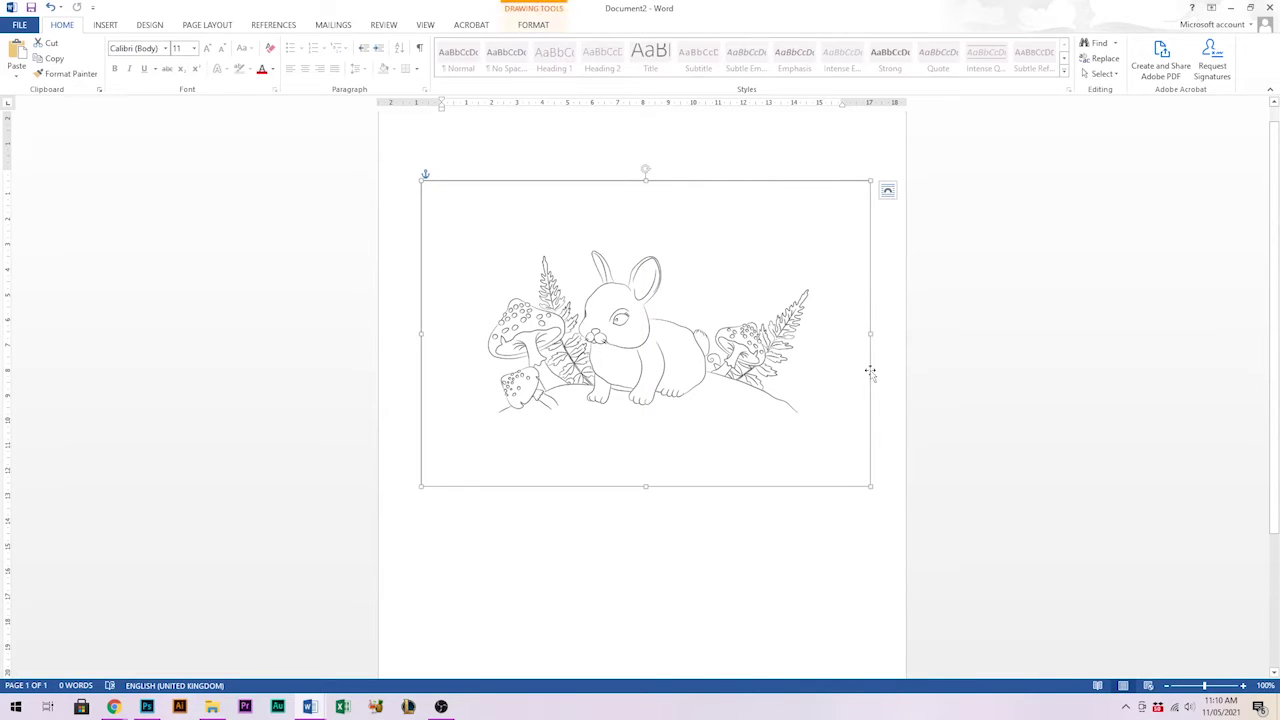
# Set the frame's height to 7" (17.78 cm) and move it up on the page
pyautogui.doubleClick(443, 490)
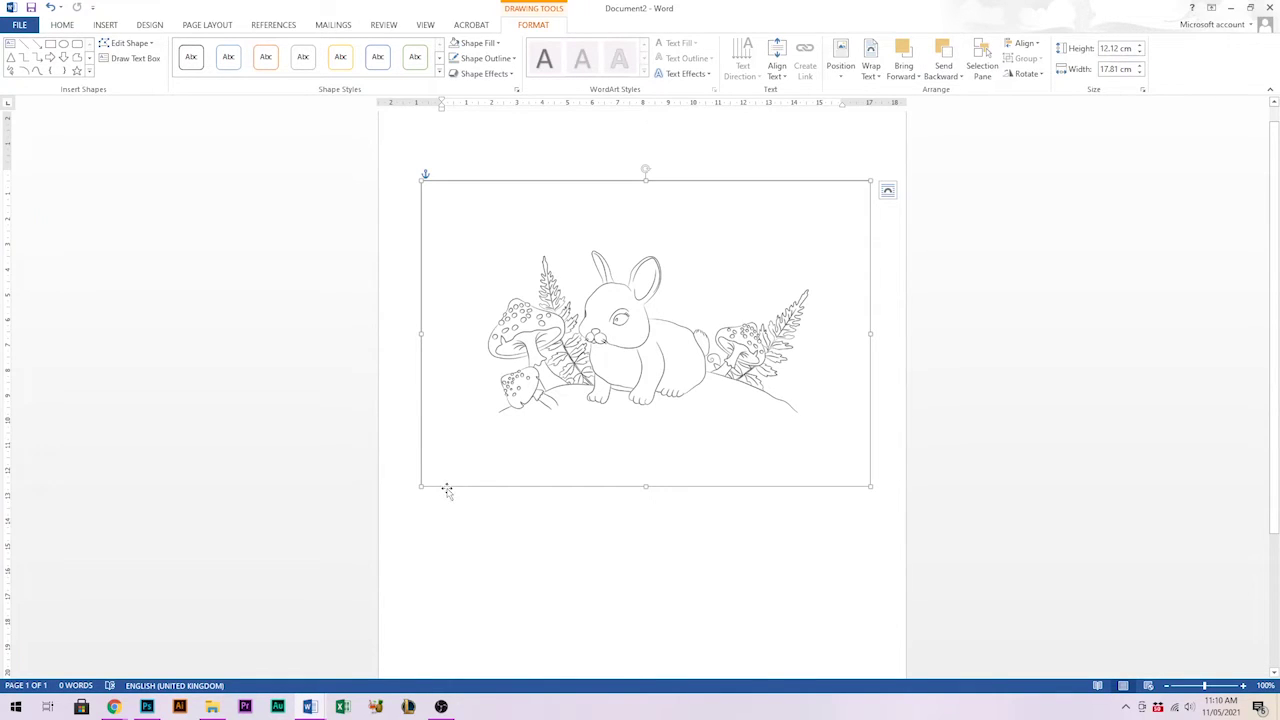
pyautogui.rightClick(447, 488)
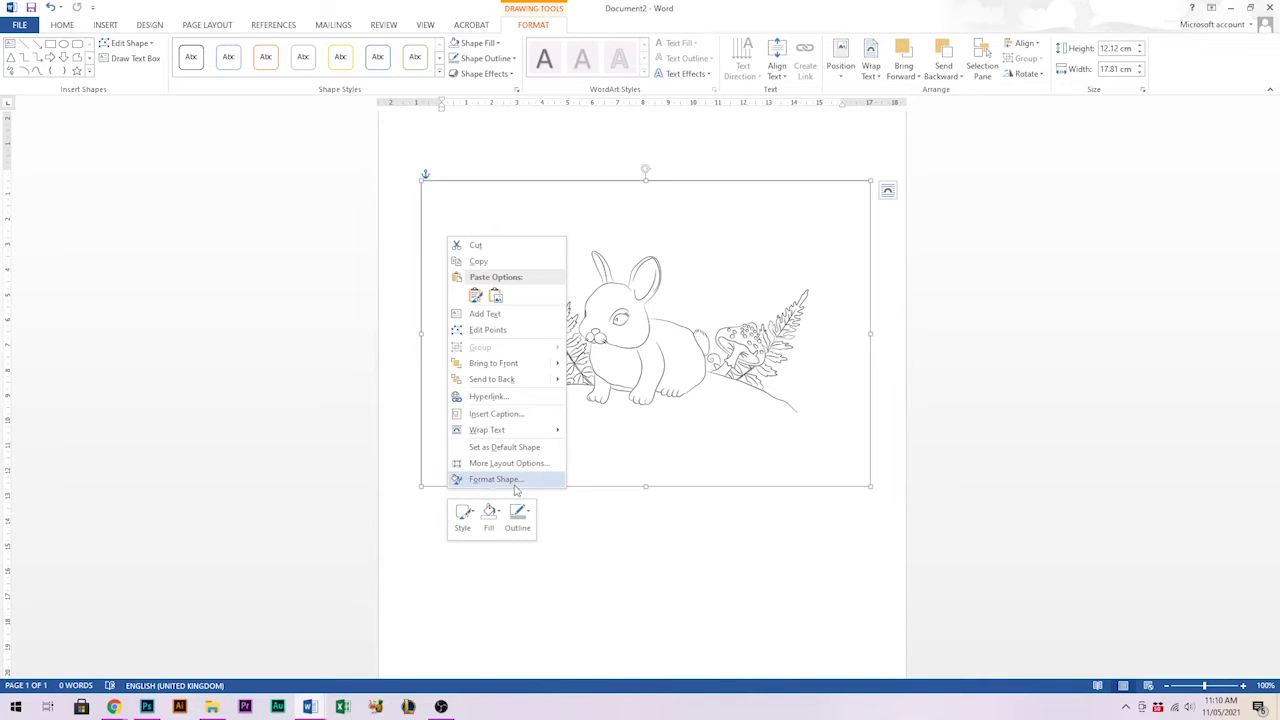
pyautogui.click(1100, 38)
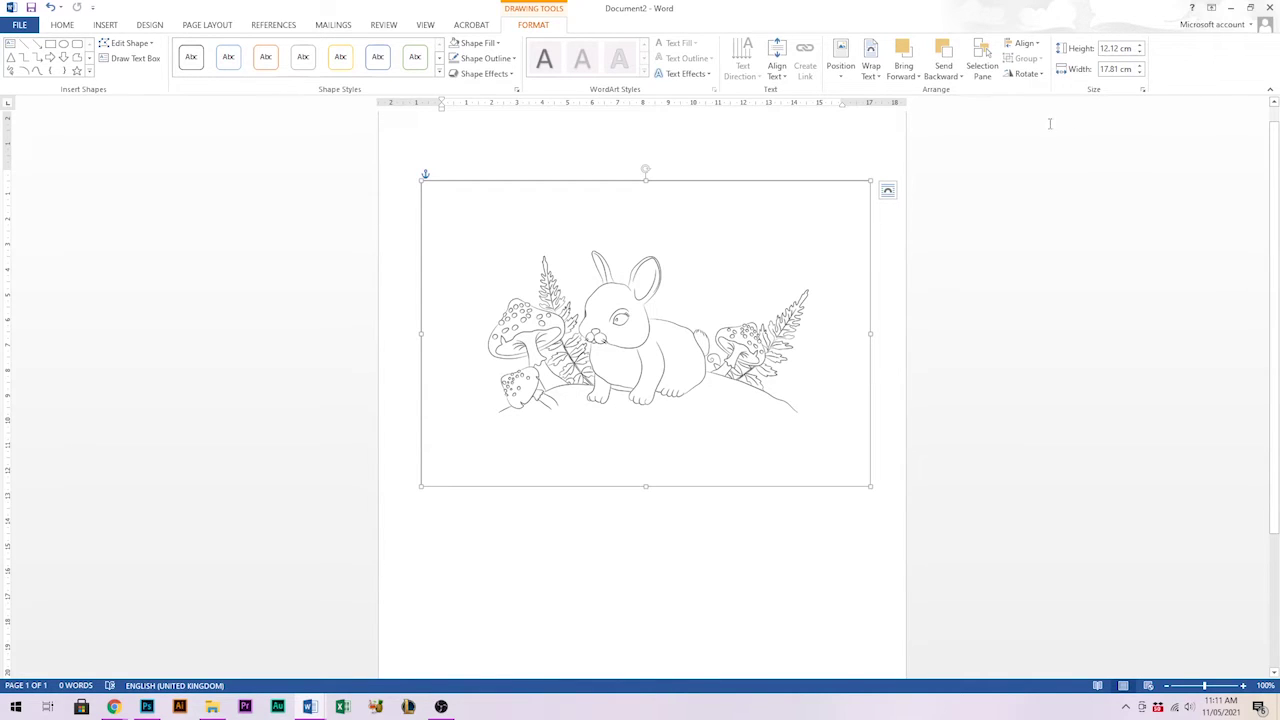
pyautogui.click(1122, 48)
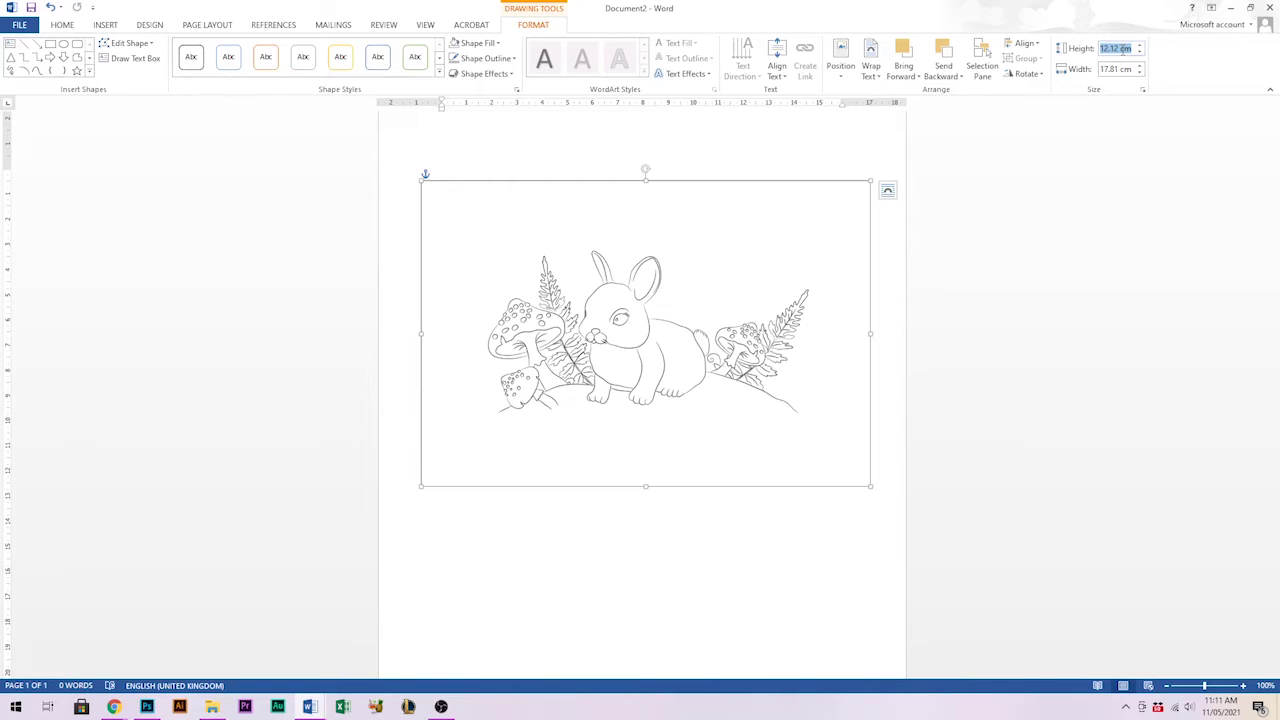
pyautogui.write('1')
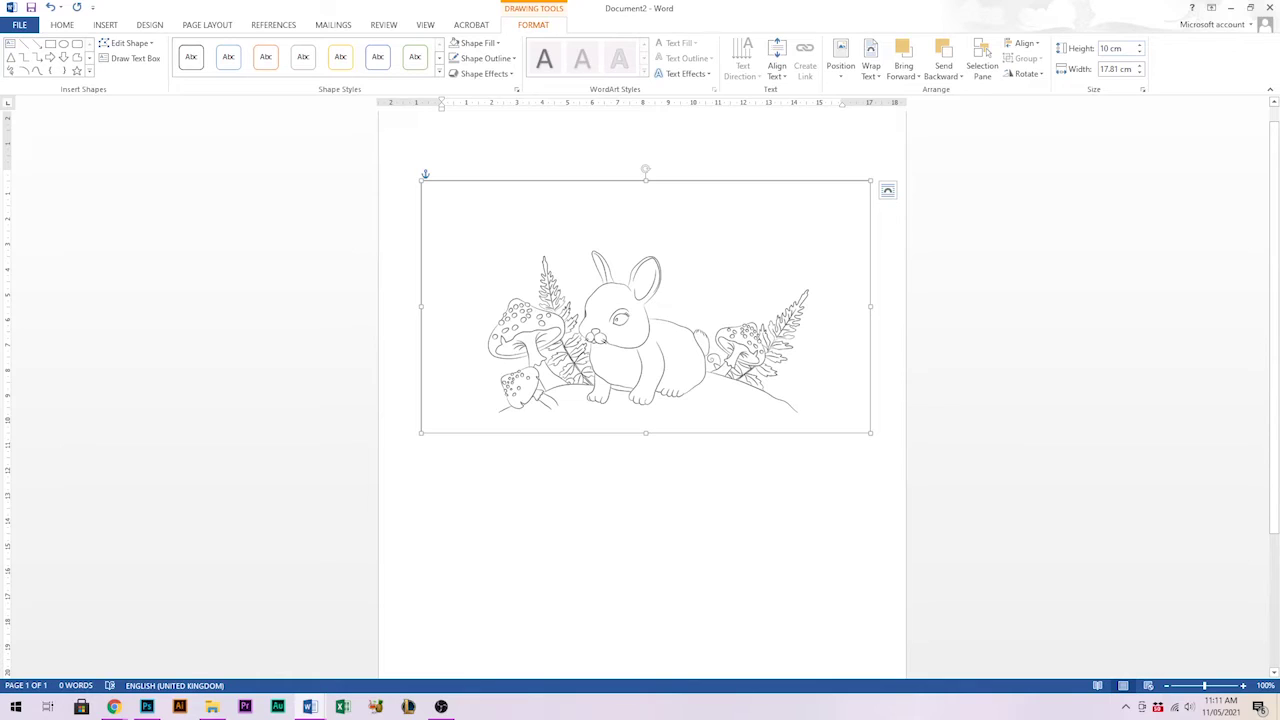
pyautogui.click(1111, 48)
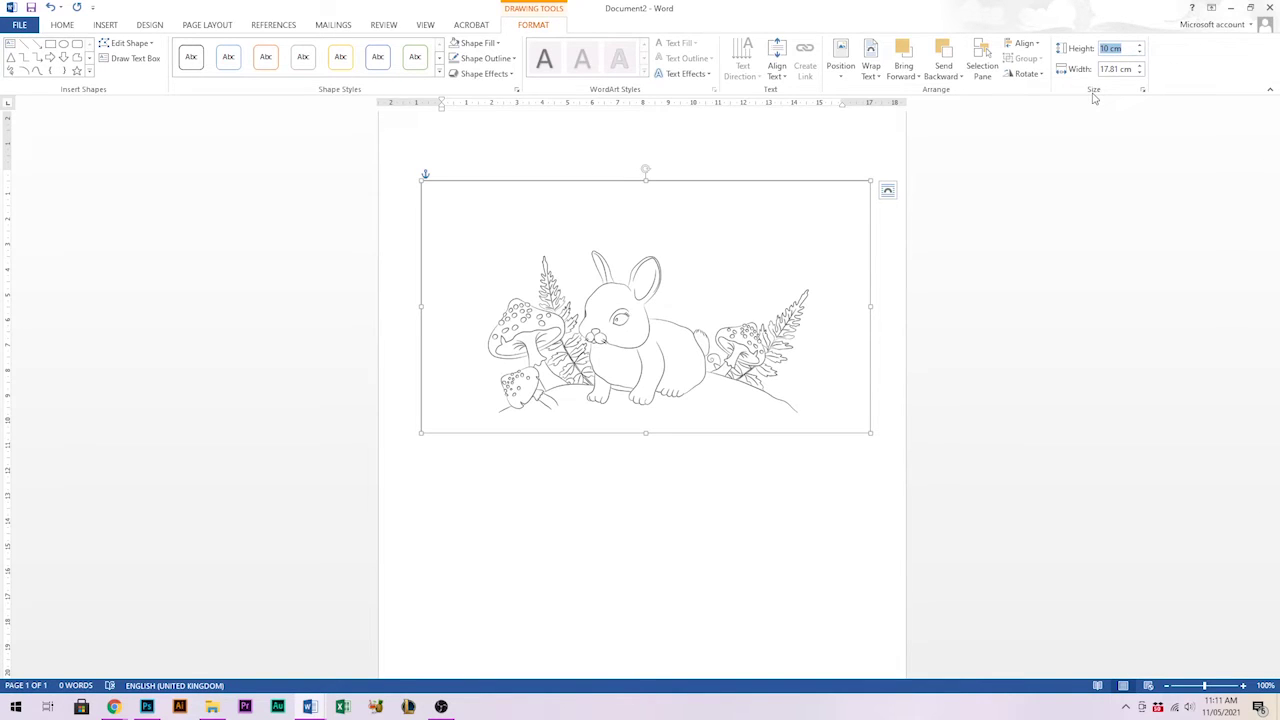
pyautogui.write('7"')
pyautogui.press('Return')
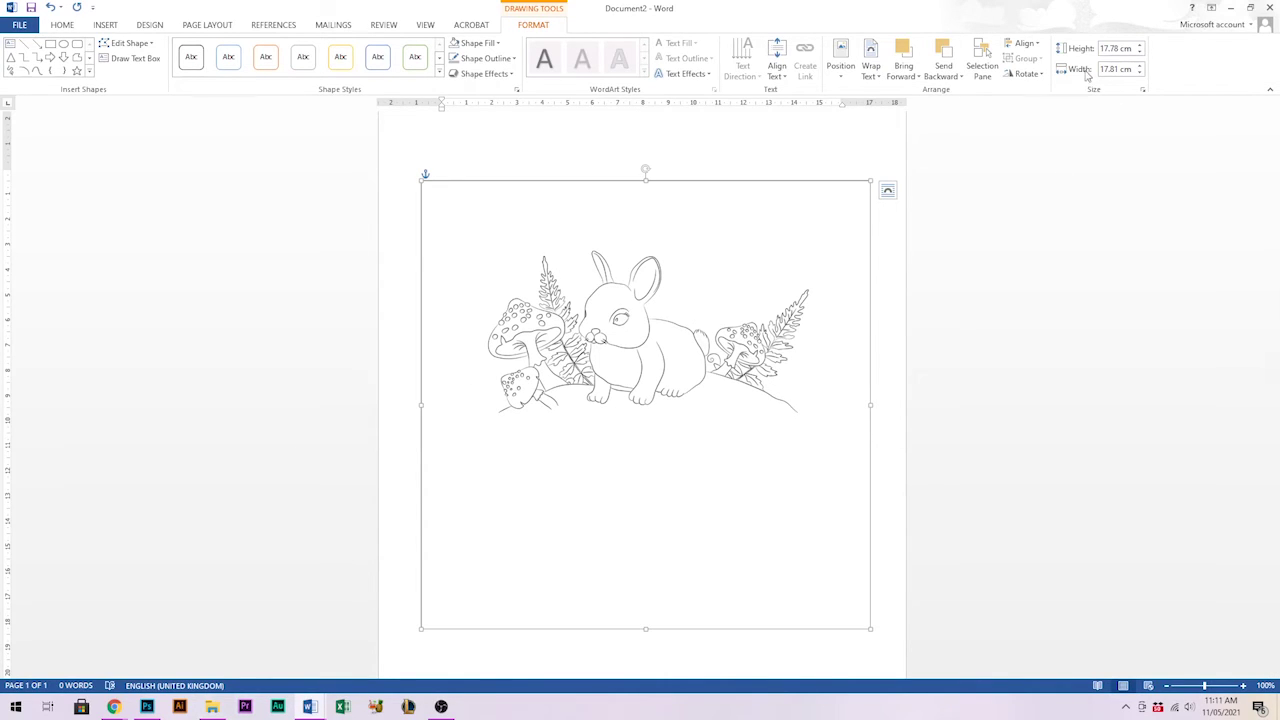
pyautogui.moveTo(870, 232); pyautogui.dragTo(866, 174)
pyautogui.click(950, 413)
pyautogui.scroll(1, 880, 349)
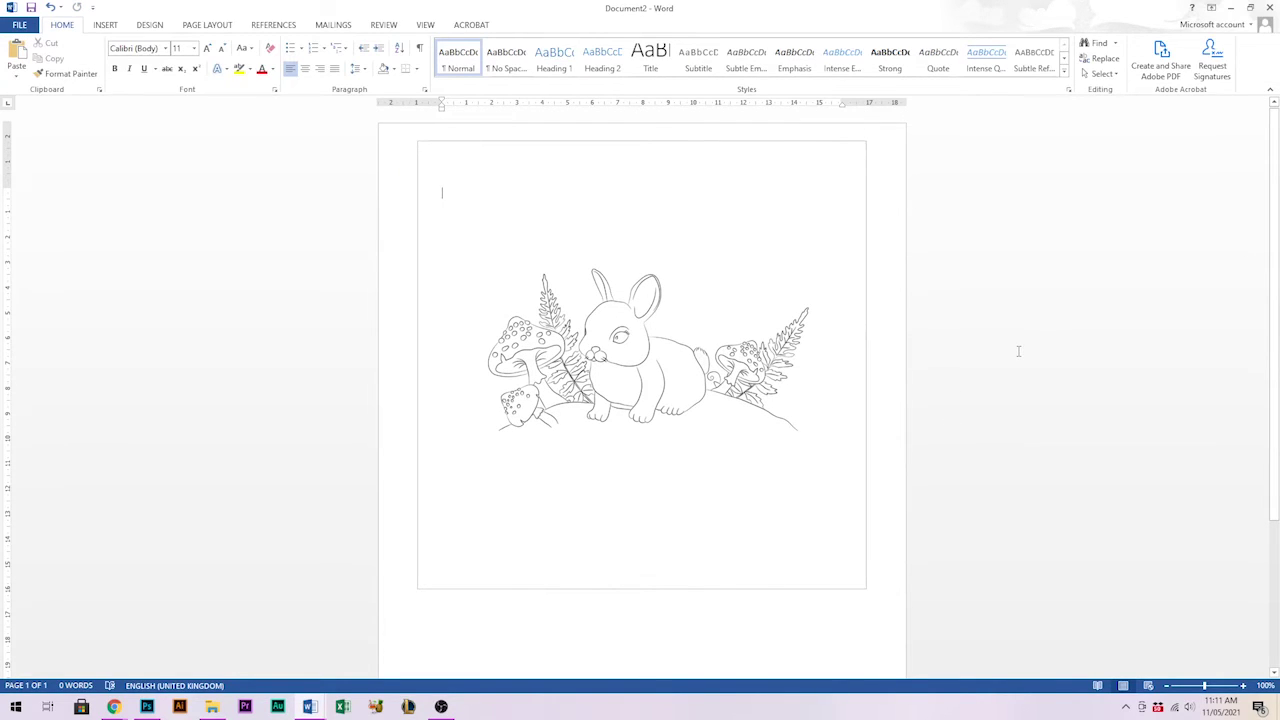